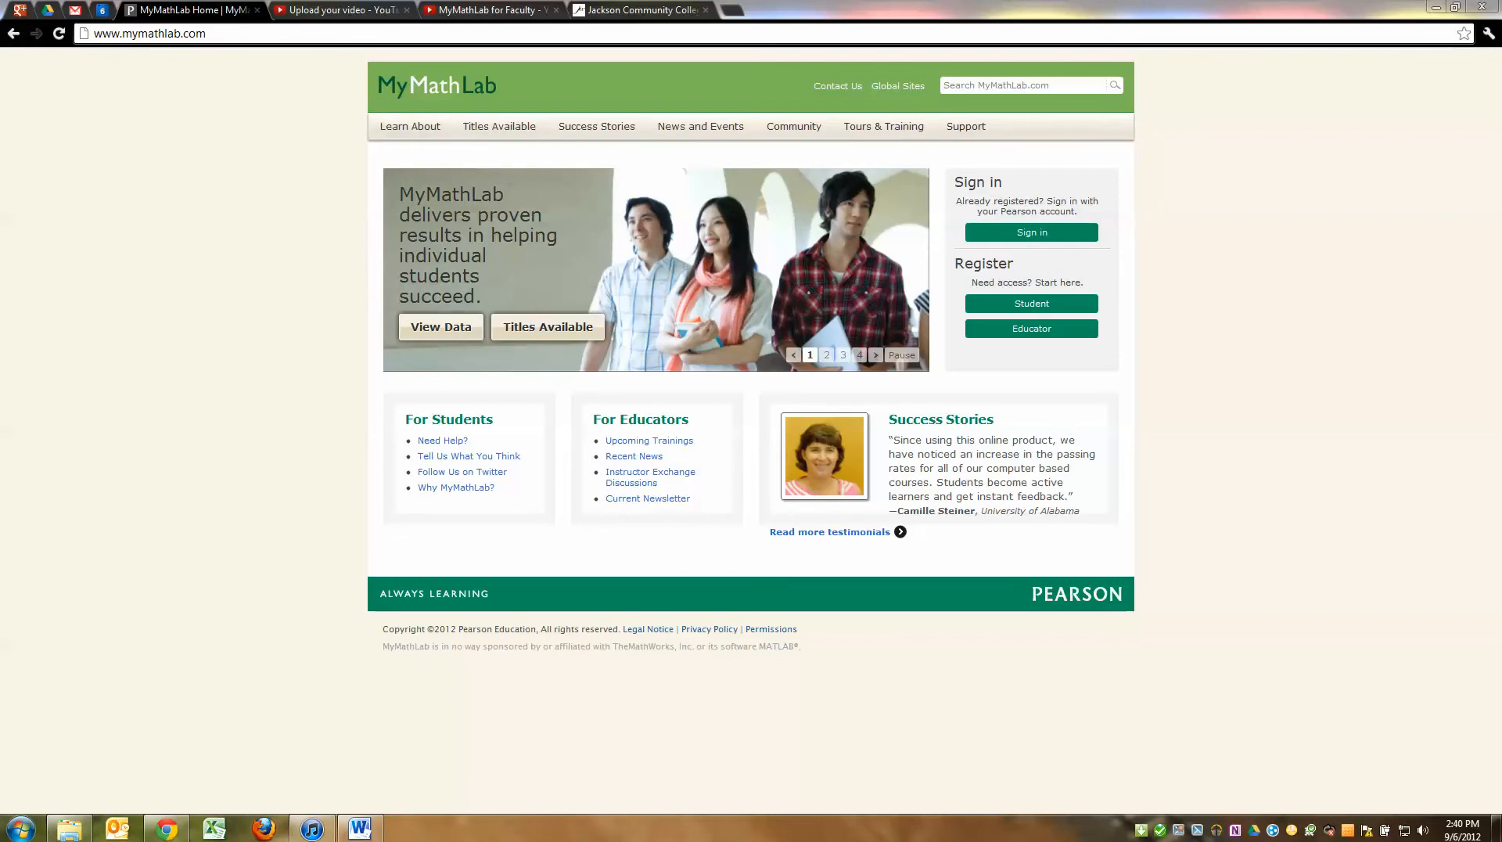
Look over MyMathLab's Educator registration notice and close it, then switch to Jackson Community College's JetNet page
{"action": "left_click_drag", "start_coordinate": [94, 33], "coordinate": [206, 32]}
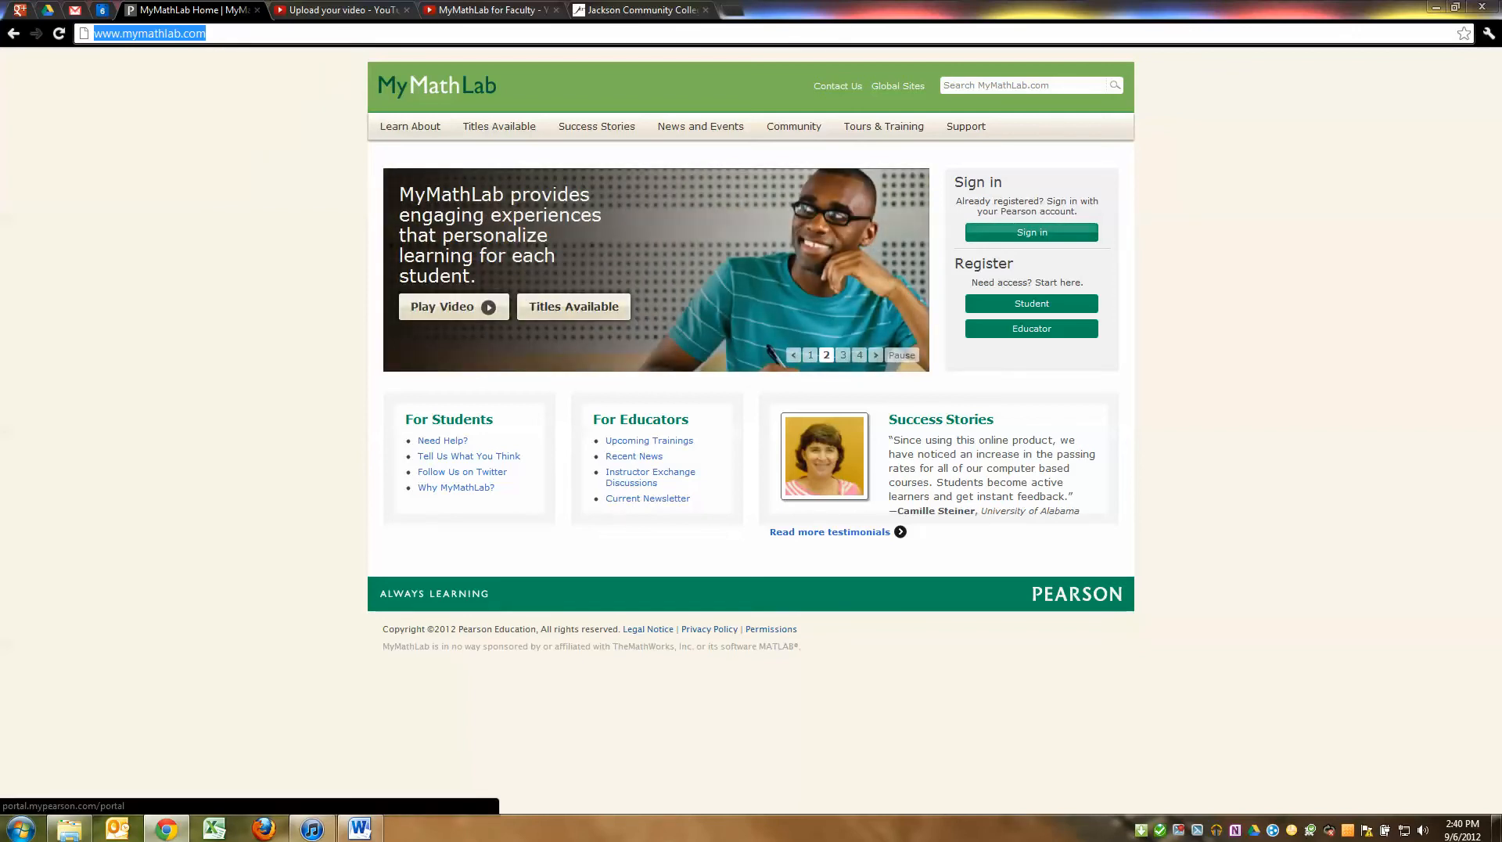
{"action": "left_click_drag", "start_coordinate": [953, 263], "coordinate": [1083, 284]}
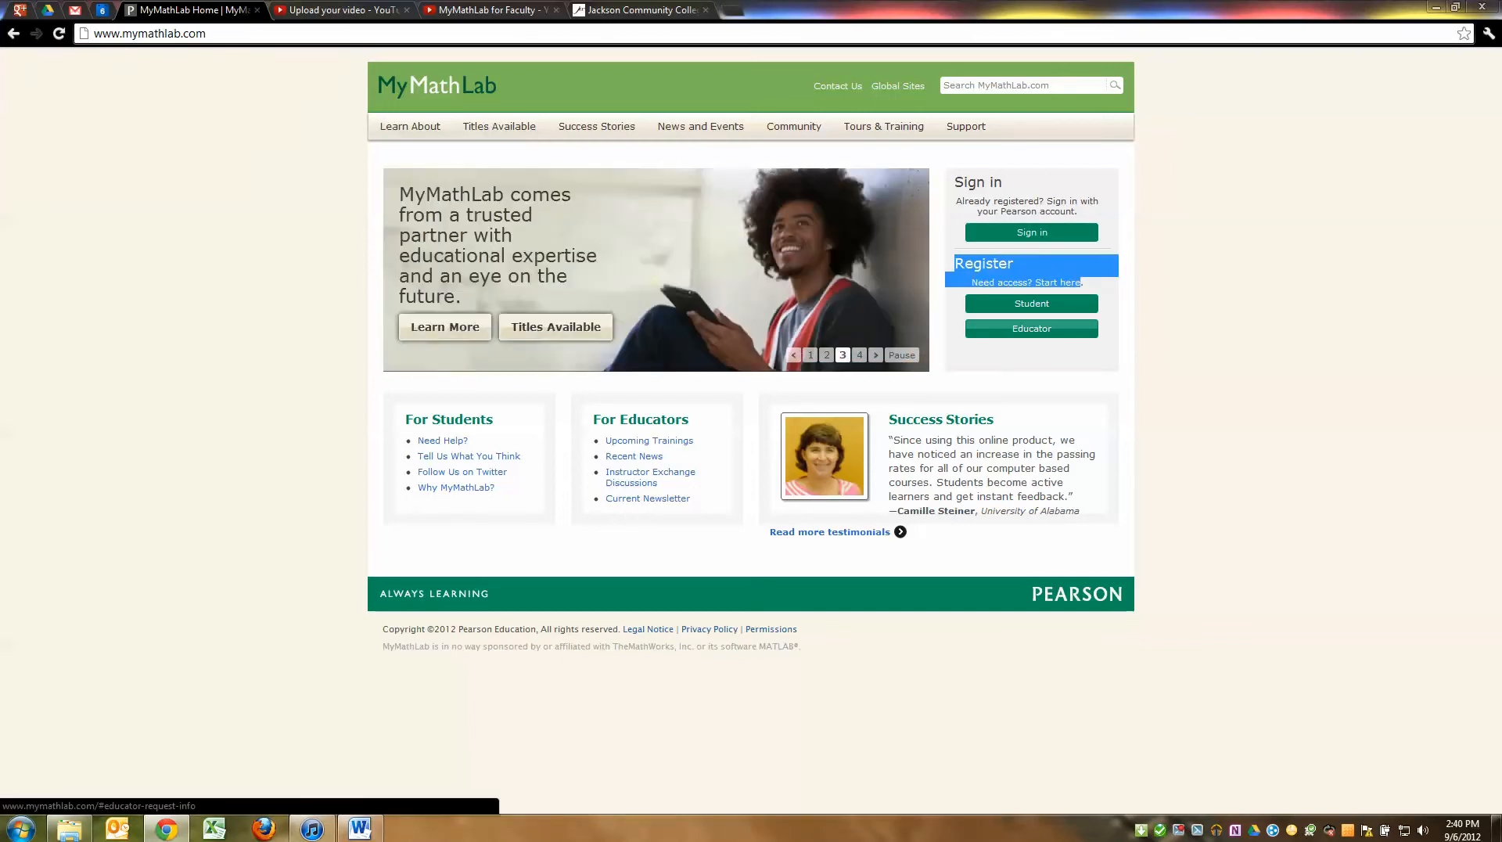
{"action": "left_click", "coordinate": [1032, 329]}
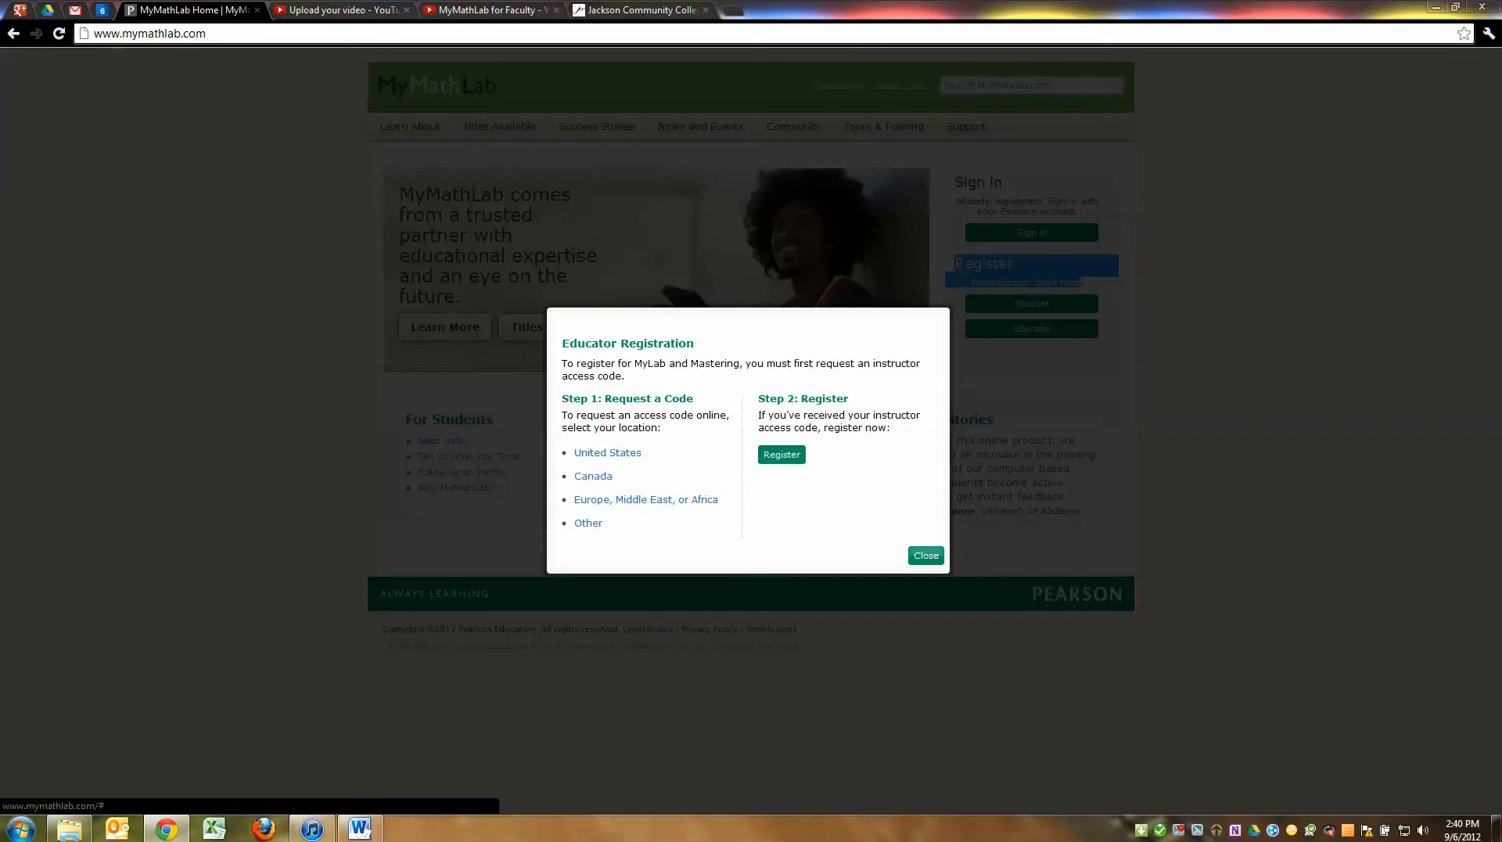
{"action": "left_click", "coordinate": [925, 555]}
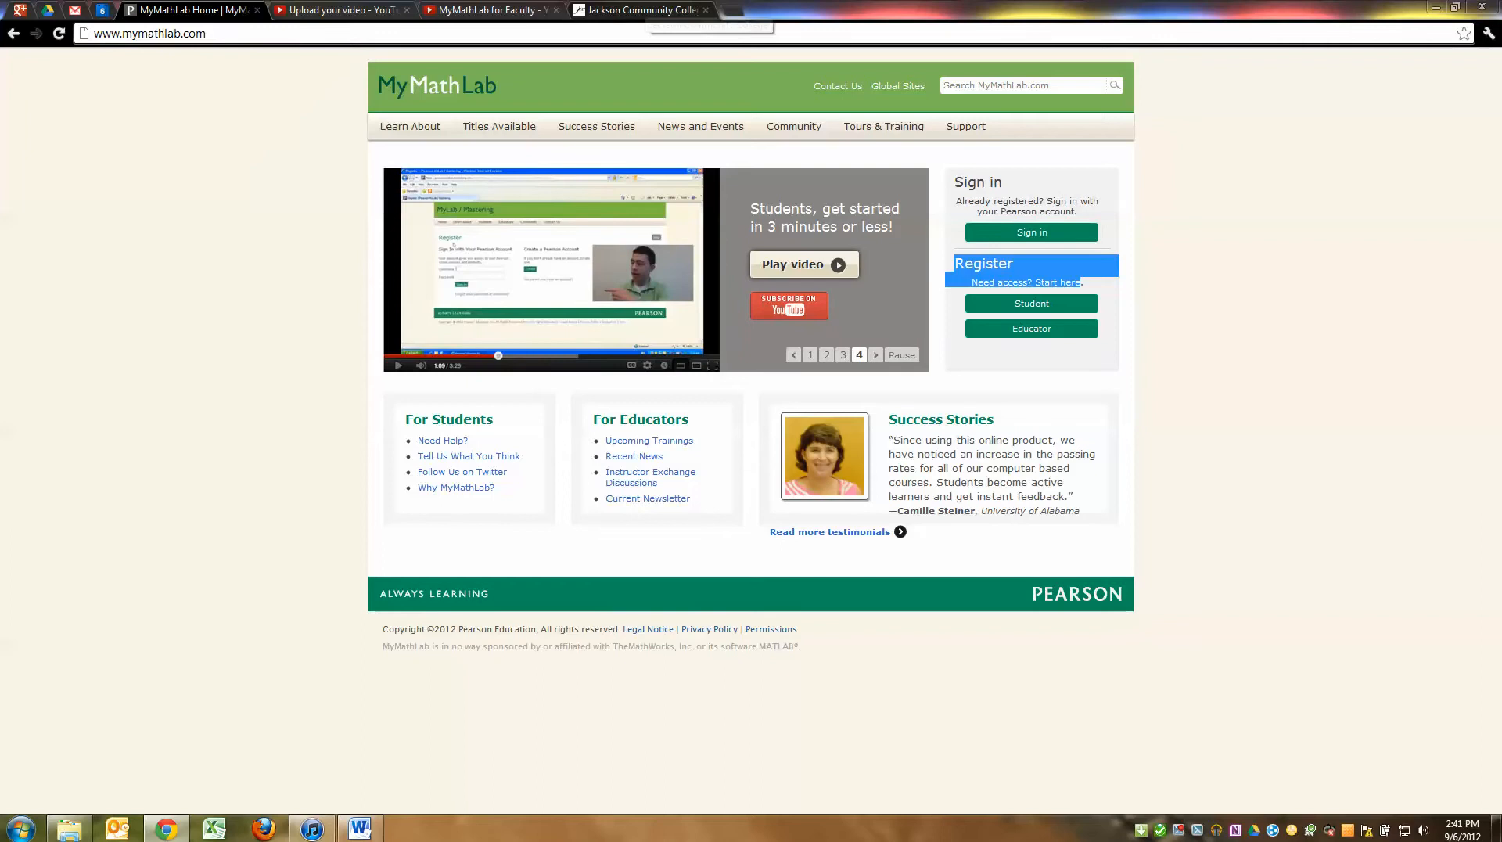
{"action": "left_click", "coordinate": [646, 9]}
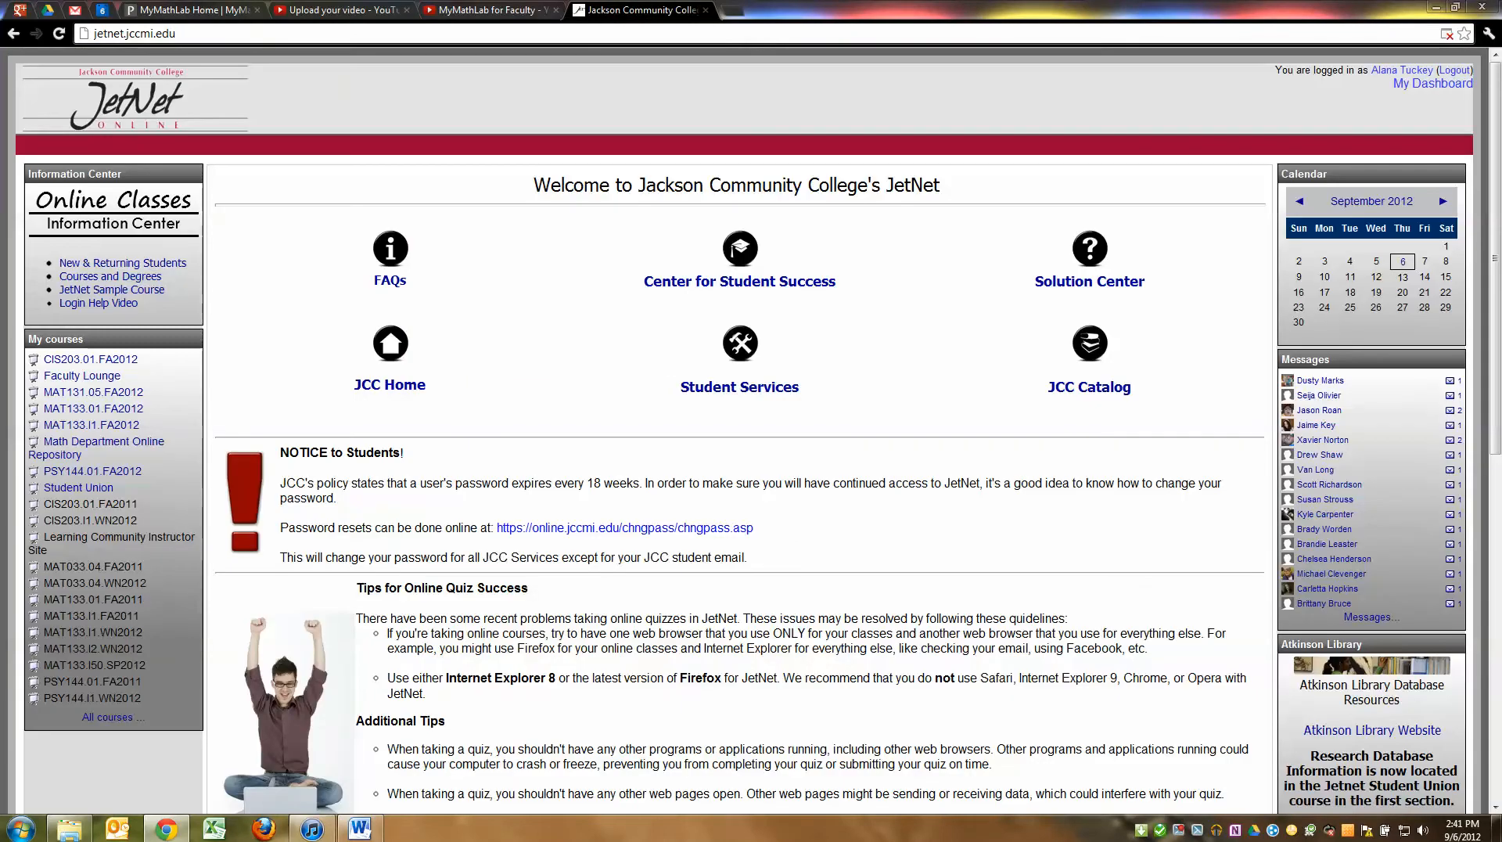
Sign in to MyLab with the instructor's username and password, then go to Create/Copy Course
{"action": "left_click", "coordinate": [192, 10]}
{"action": "left_click", "coordinate": [1030, 231]}
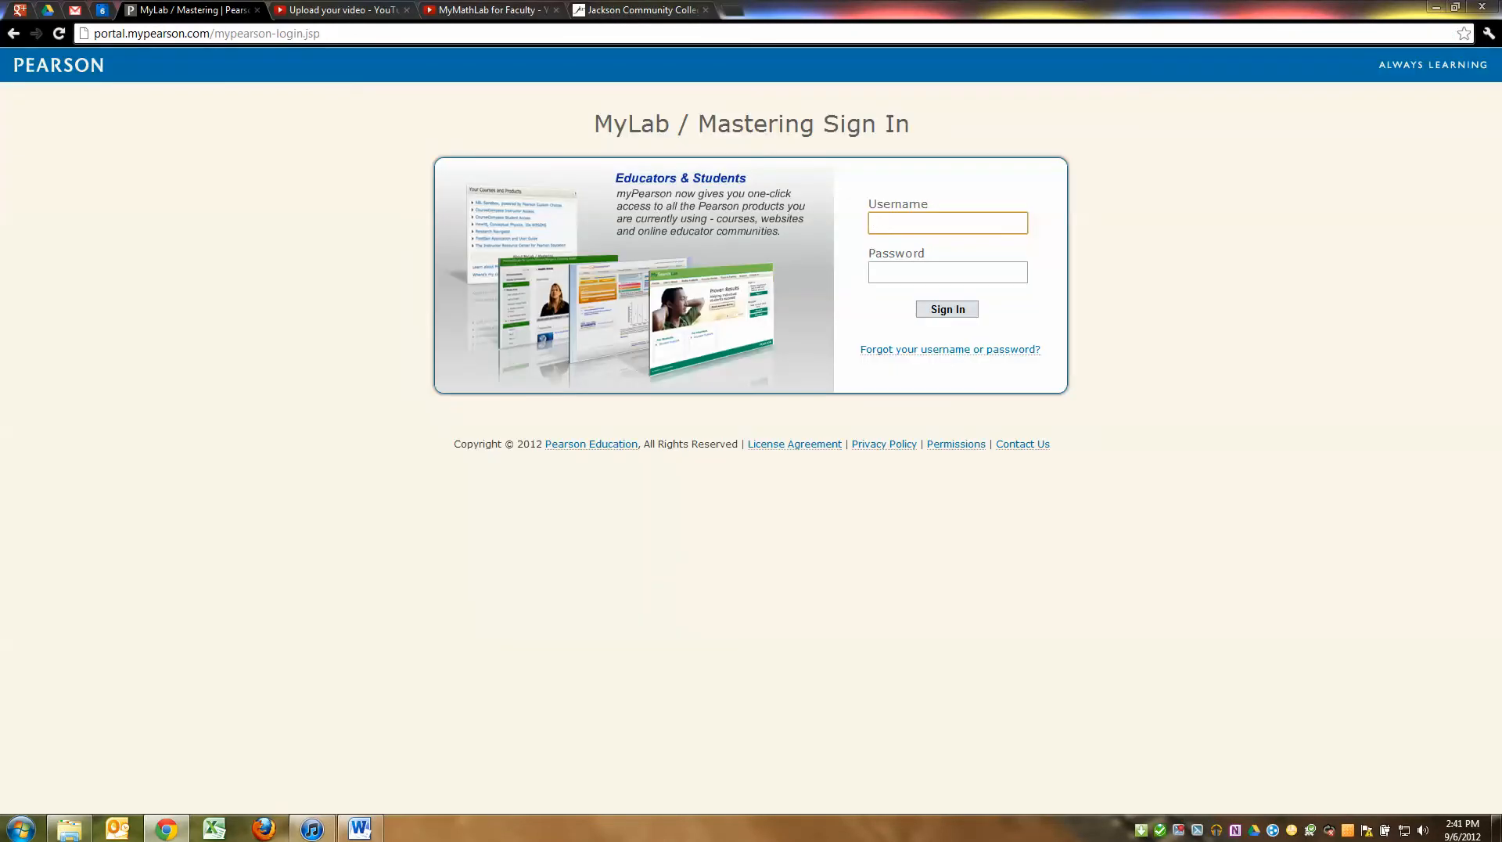
{"action": "key", "text": "Tab"}
{"action": "type", "text": "•••••••"}
{"action": "key", "text": "Return"}
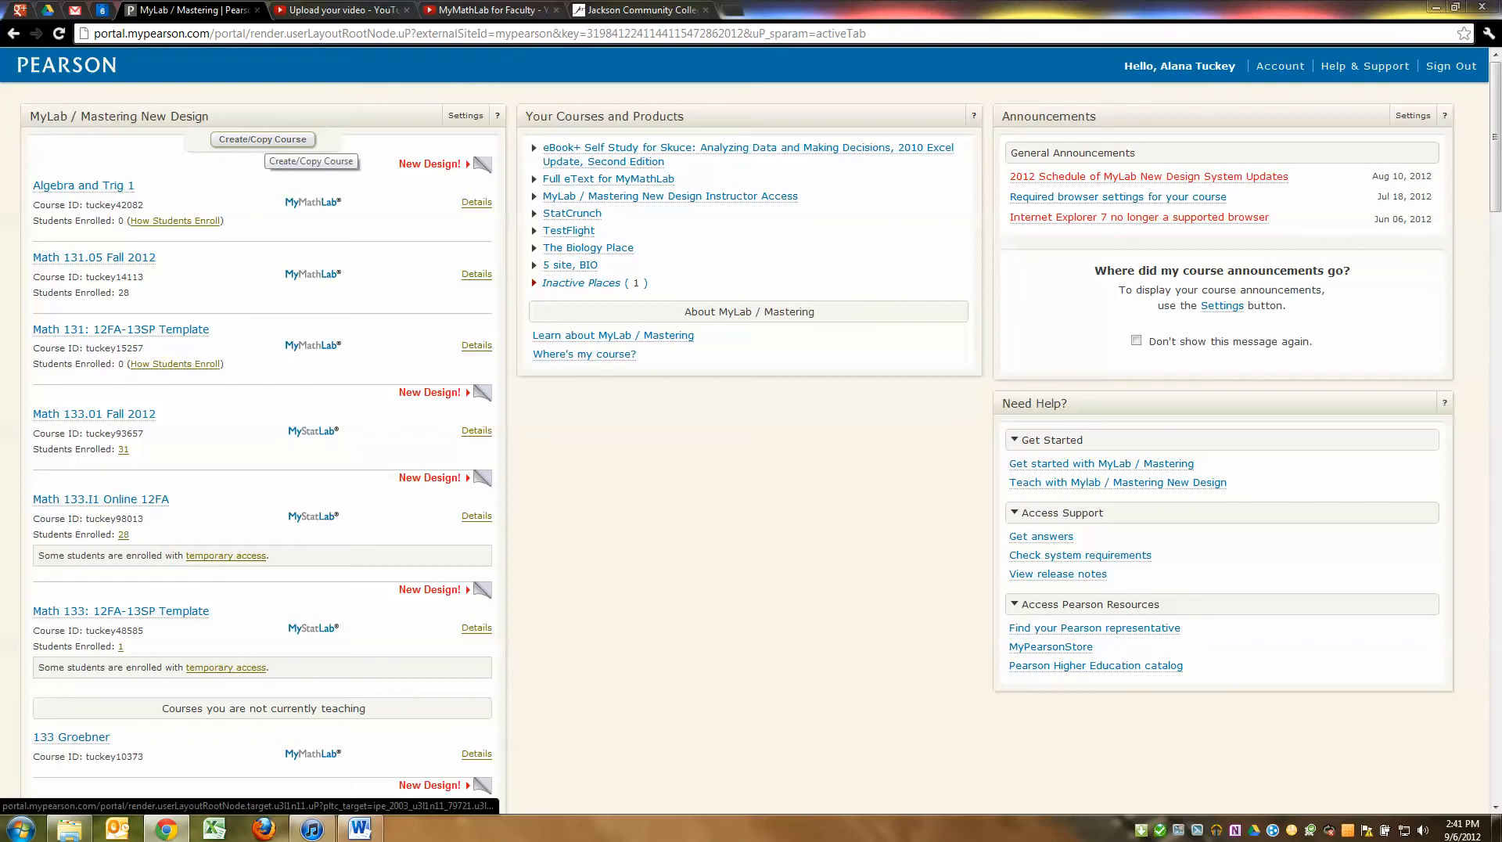
{"action": "left_click", "coordinate": [263, 139]}
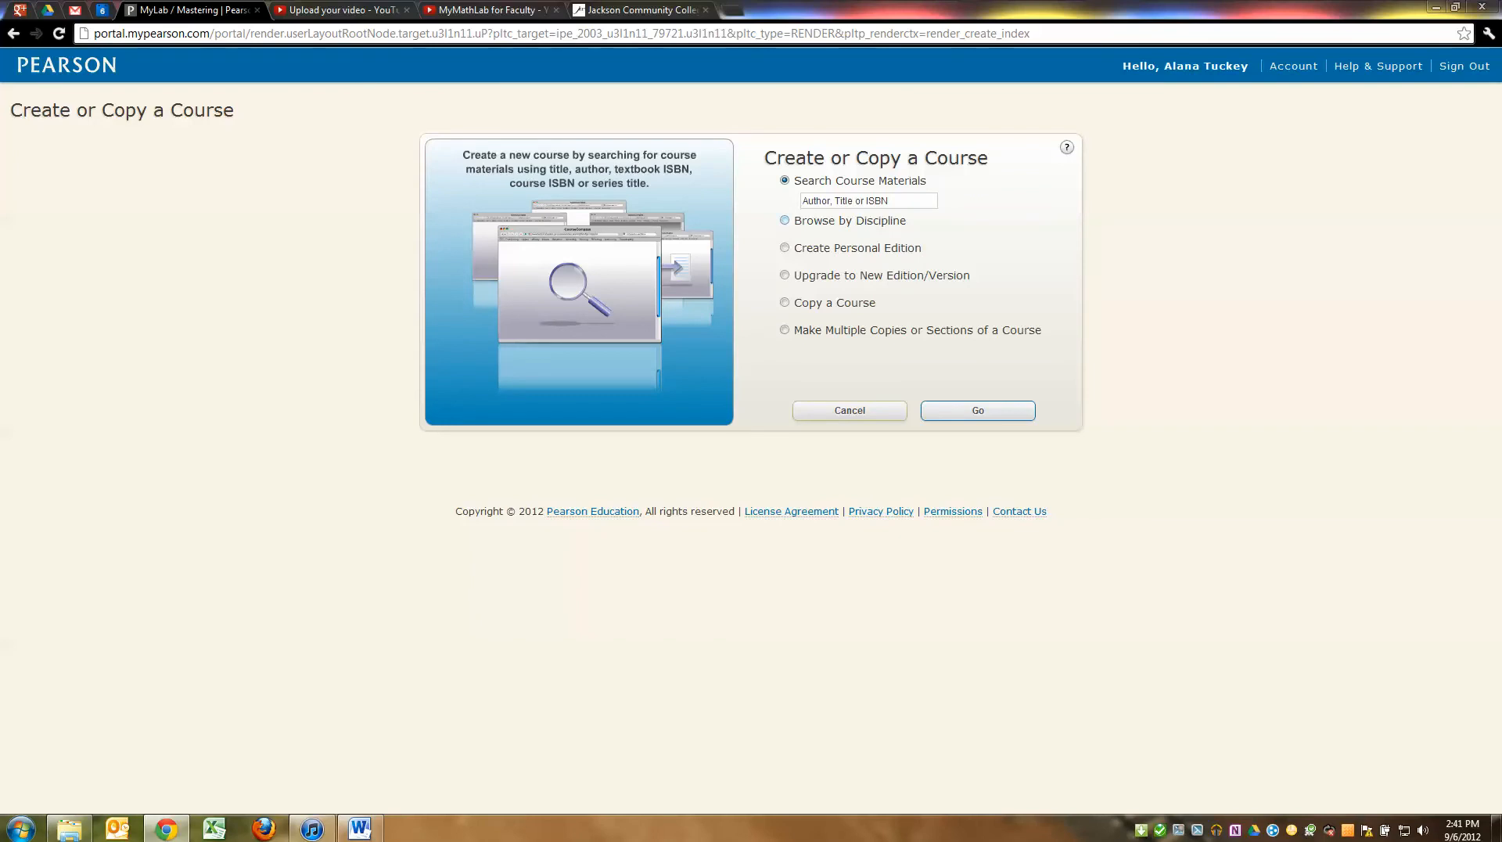
Browse course materials by discipline, pick Statistics from the discipline list, and load its courses
{"action": "left_click", "coordinate": [784, 220]}
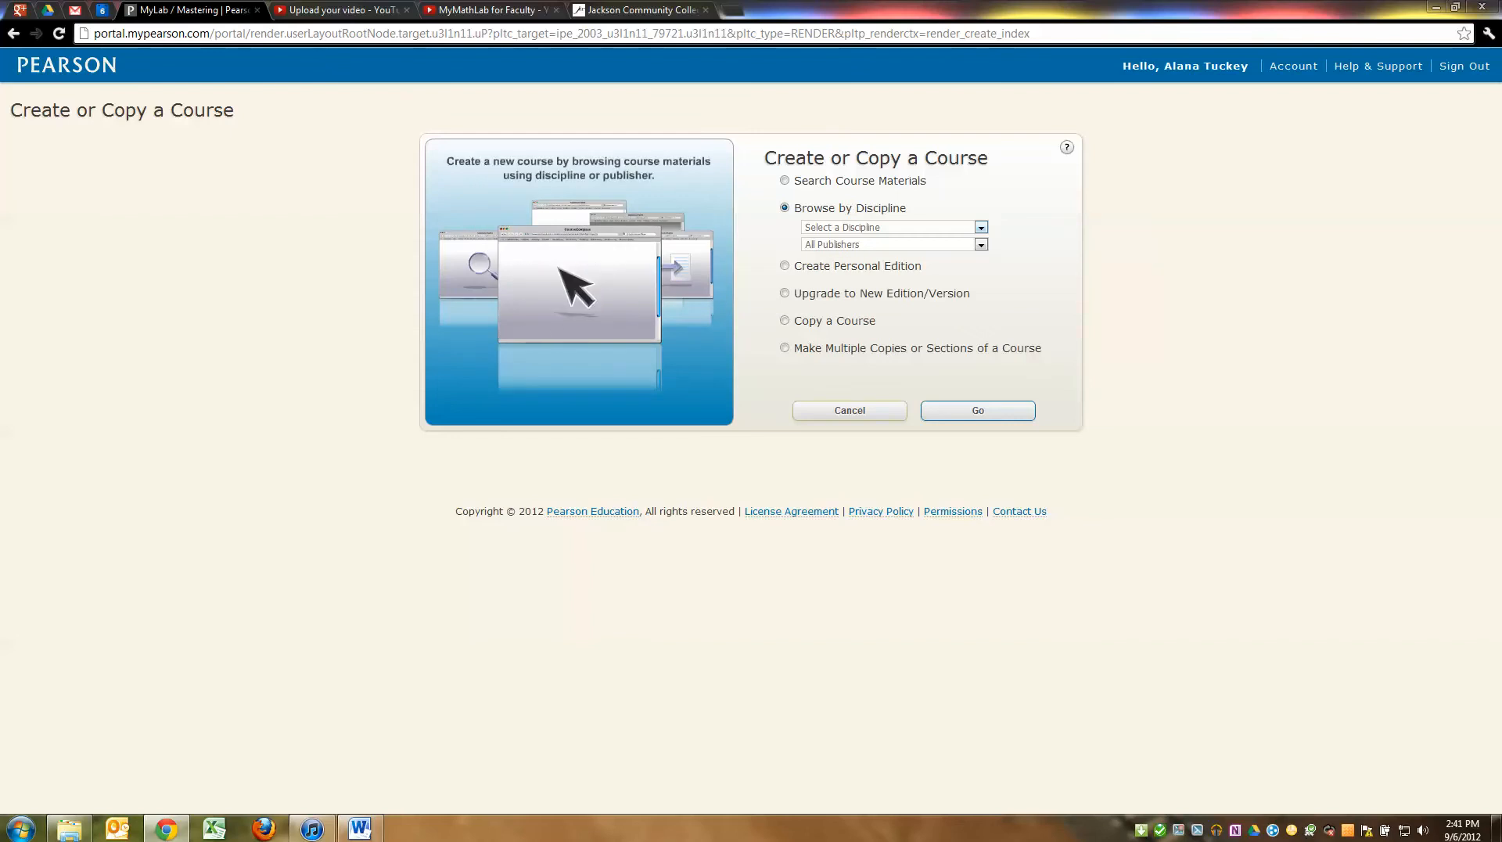
{"action": "left_click", "coordinate": [981, 227]}
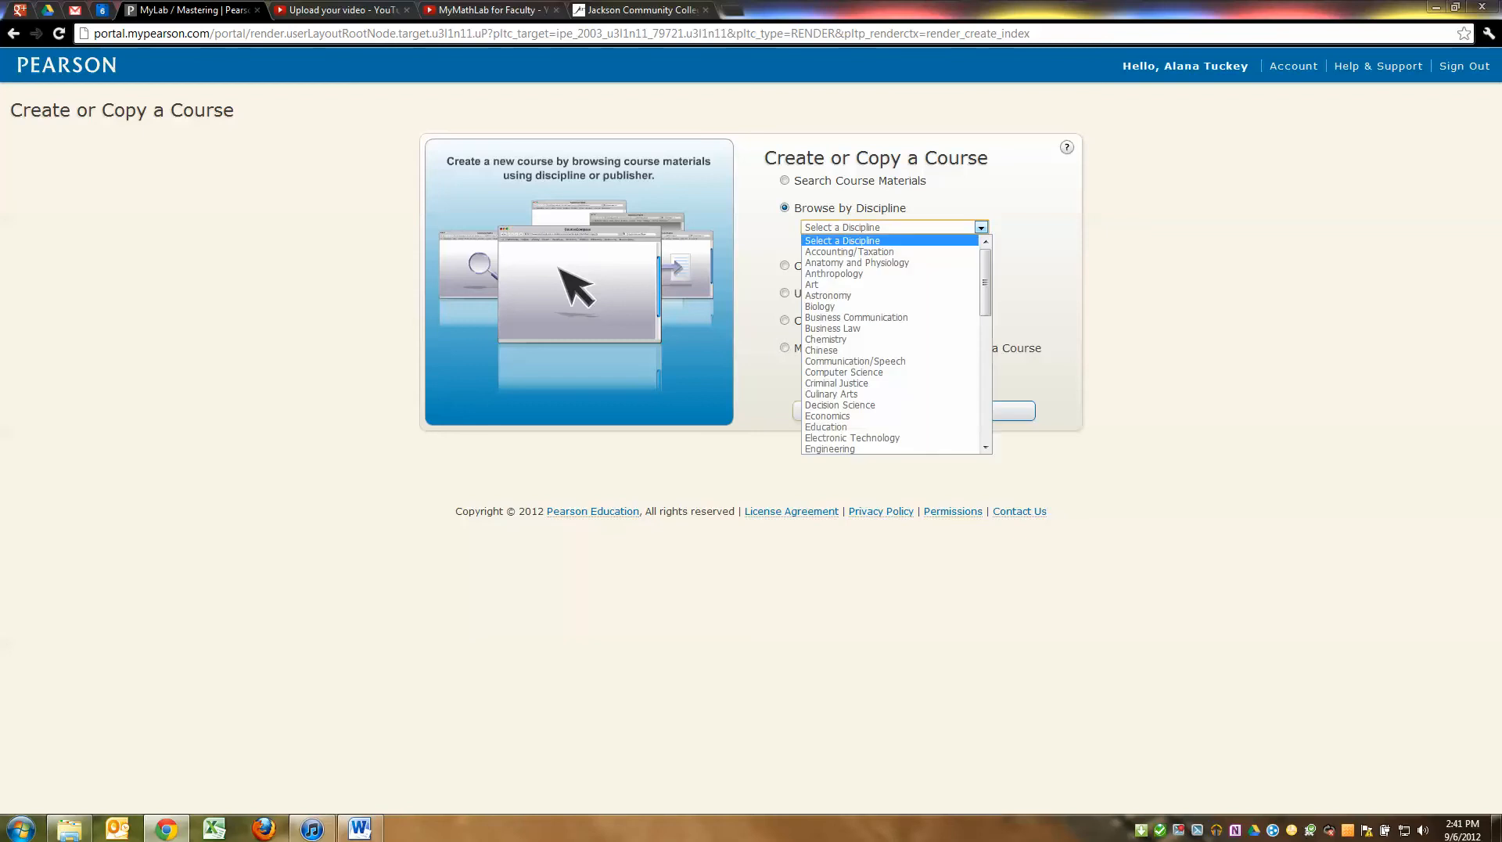
{"action": "scroll", "coordinate": [900, 319], "scroll_direction": "down", "scroll_amount": 3}
{"action": "scroll", "coordinate": [891, 408], "scroll_direction": "down", "scroll_amount": 2}
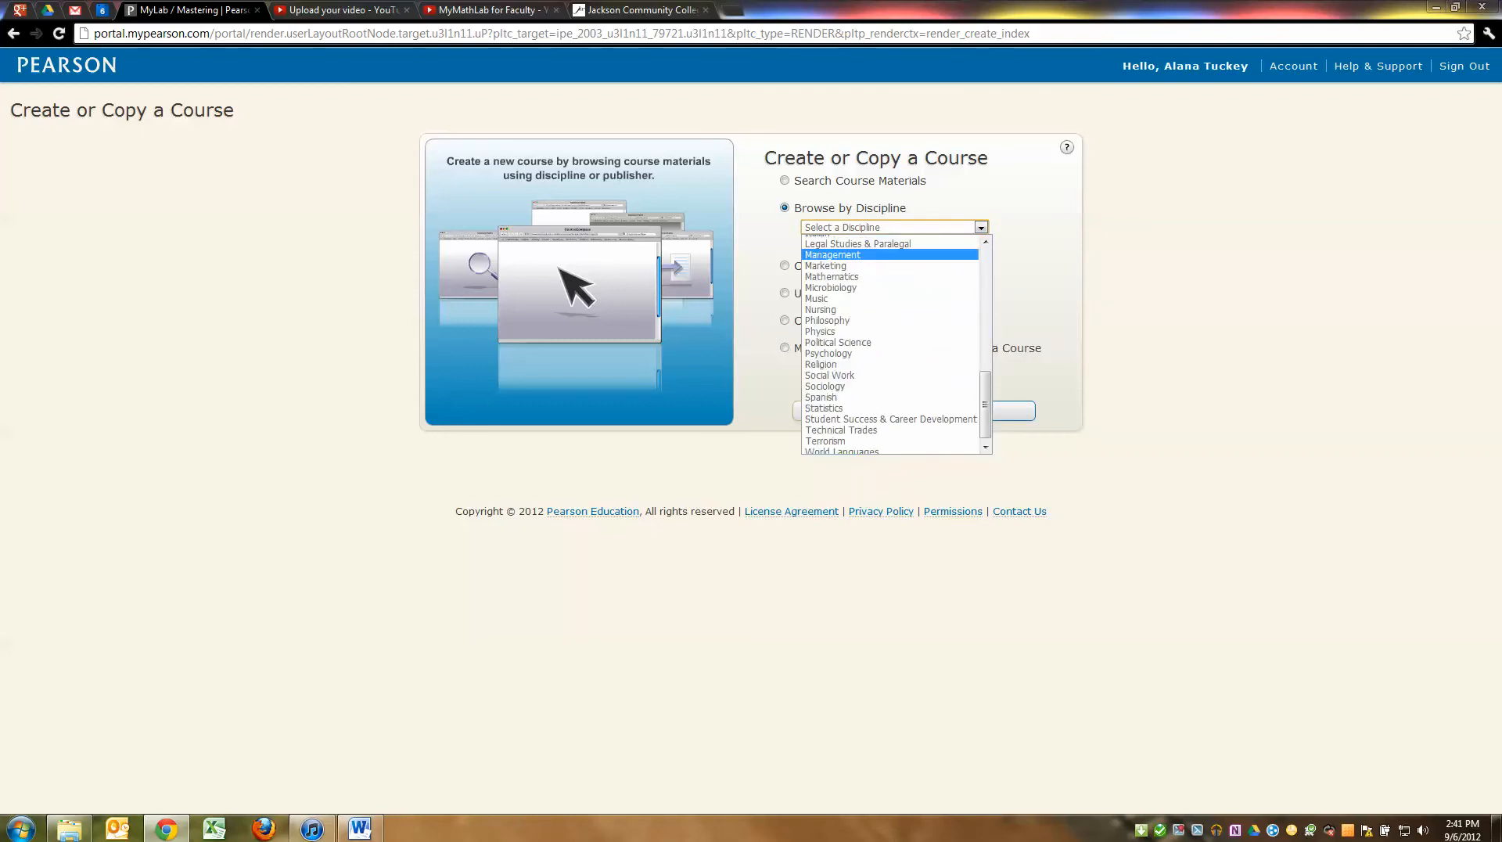
{"action": "left_click", "coordinate": [891, 408]}
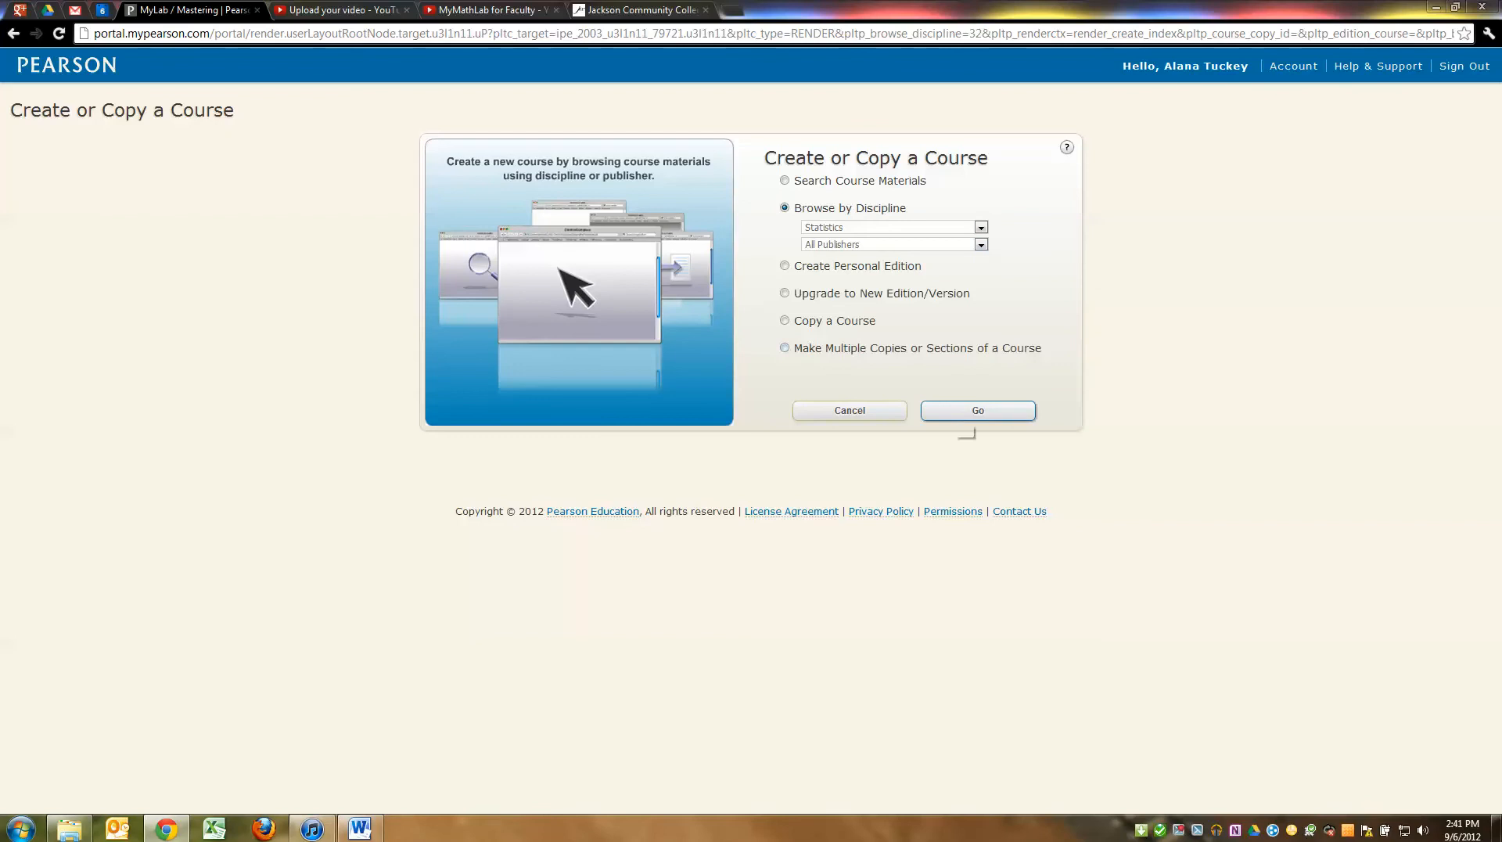
{"action": "left_click", "coordinate": [978, 411]}
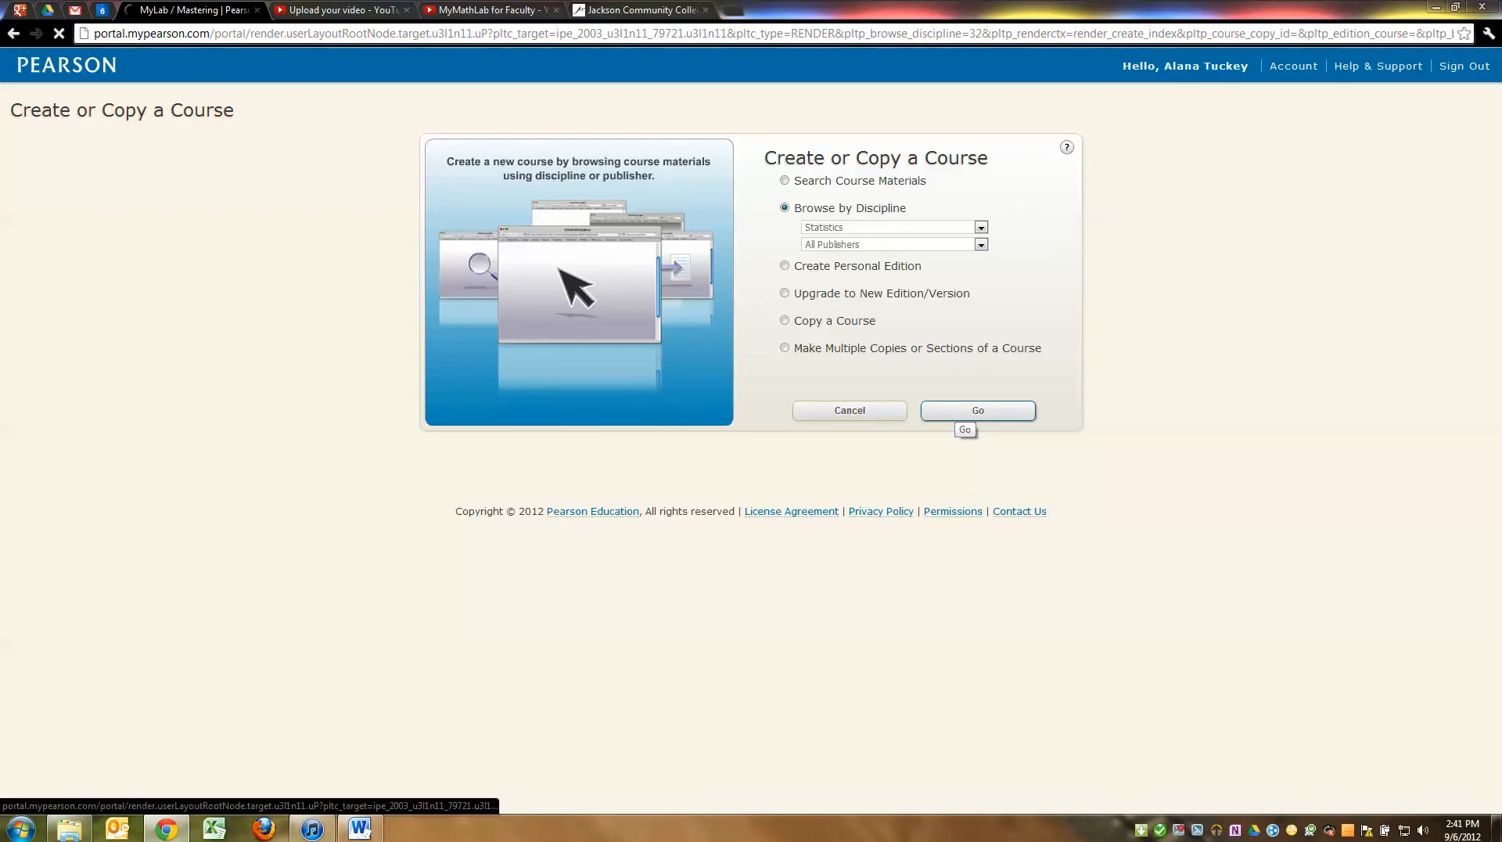
{"action": "scroll", "coordinate": [751, 430], "scroll_direction": "down", "scroll_amount": 15}
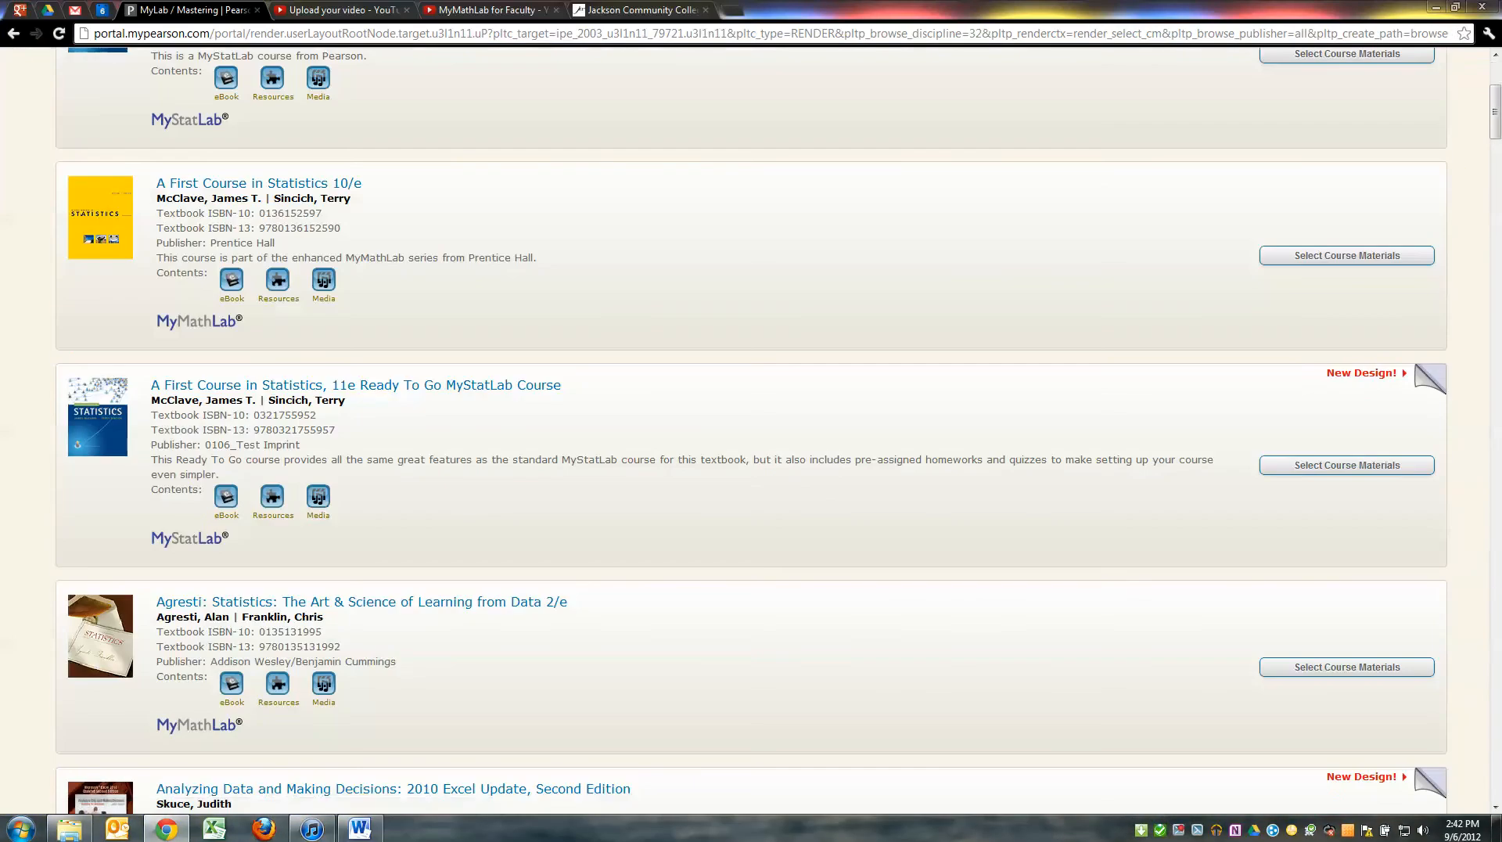
{"action": "scroll", "coordinate": [752, 431], "scroll_direction": "down", "scroll_amount": 2}
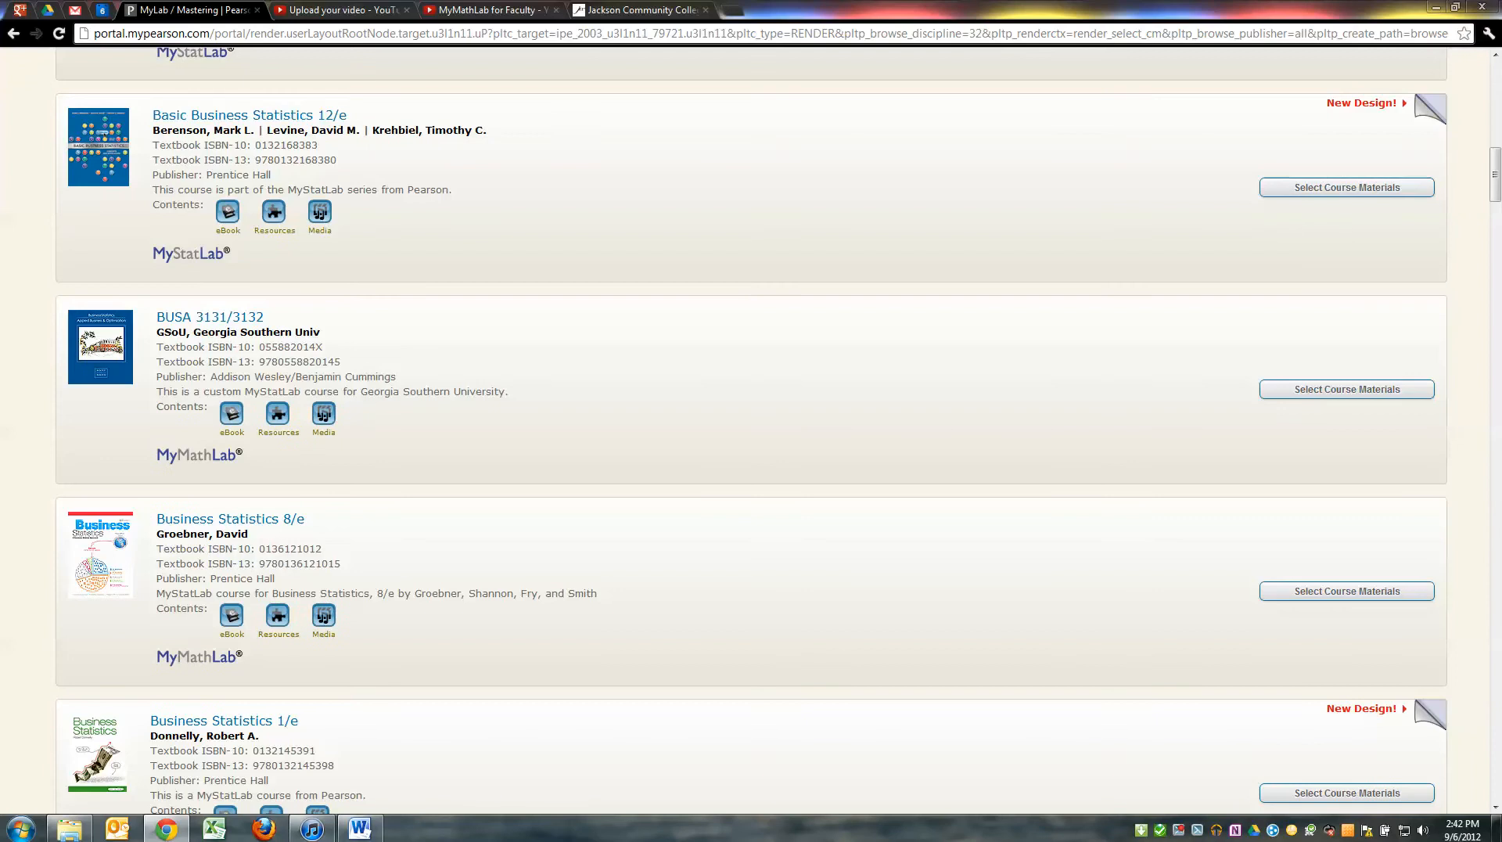
{"action": "scroll", "coordinate": [751, 430], "scroll_direction": "down", "scroll_amount": 3}
{"action": "scroll", "coordinate": [751, 430], "scroll_direction": "down", "scroll_amount": 15}
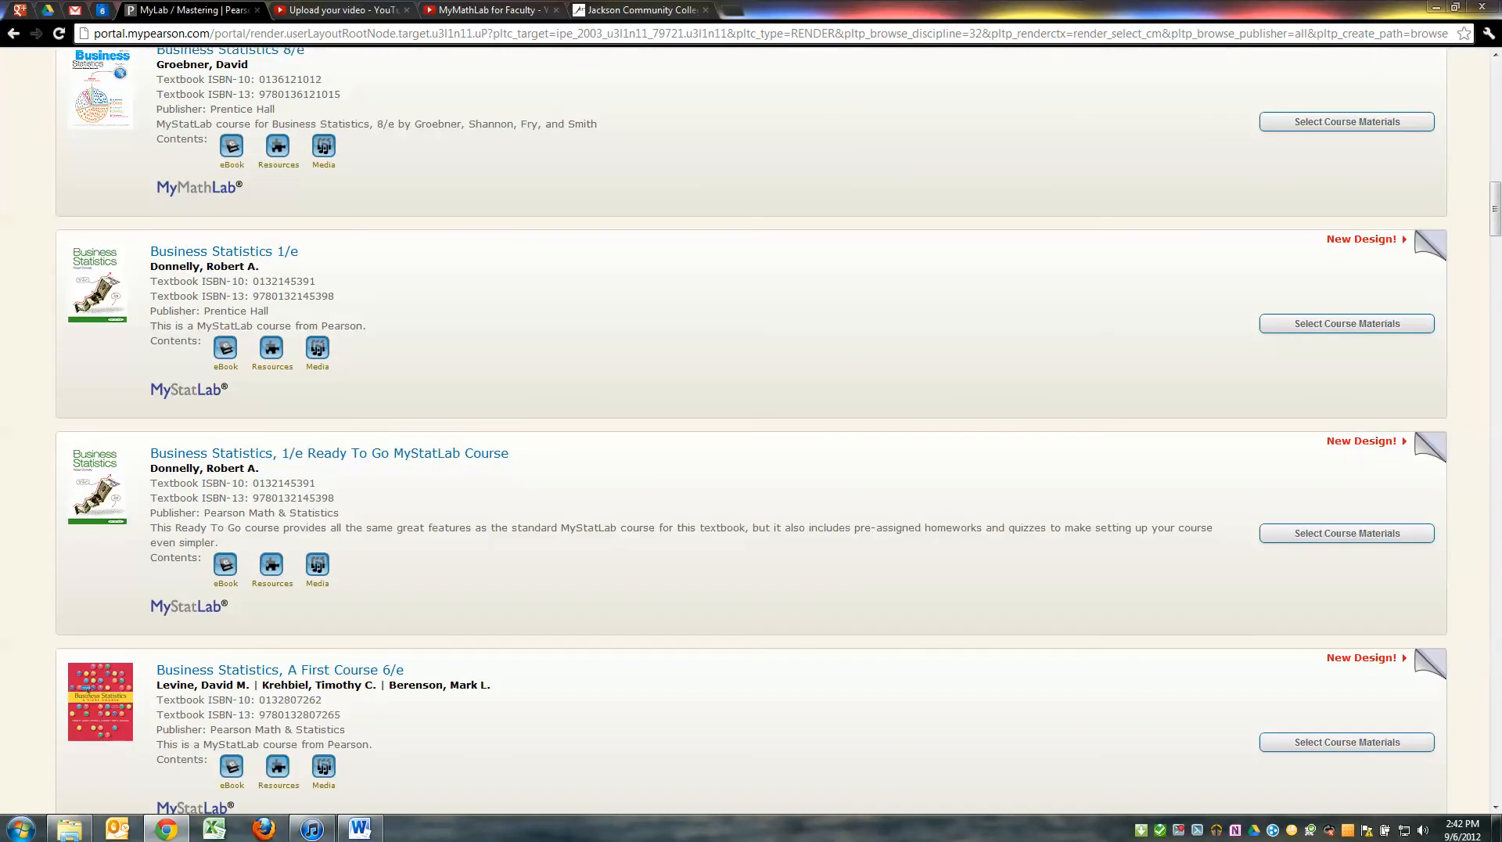
{"action": "scroll", "coordinate": [751, 431], "scroll_direction": "down", "scroll_amount": 20}
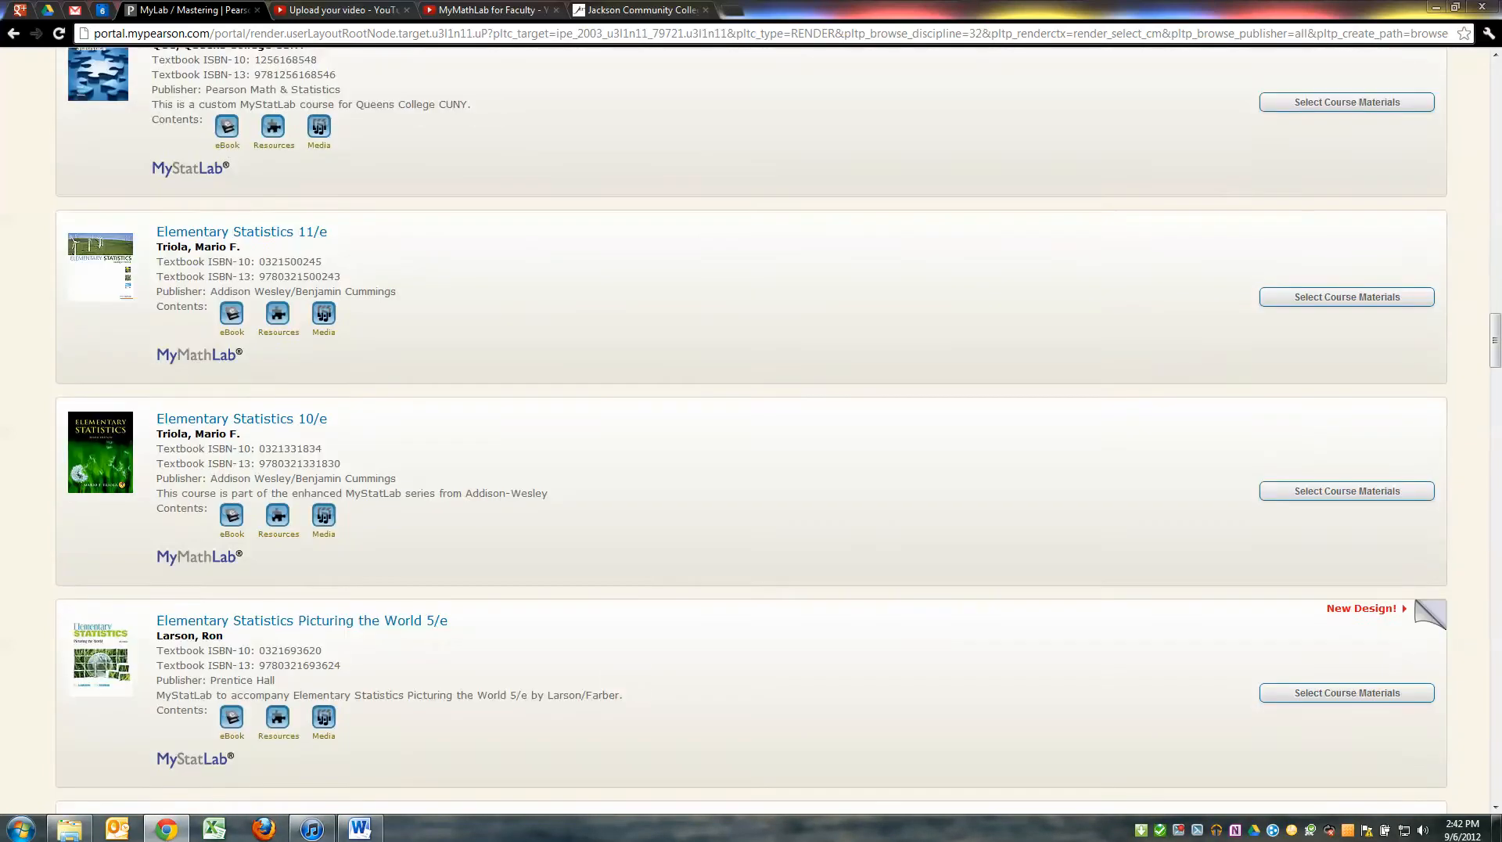
{"action": "scroll", "coordinate": [751, 430], "scroll_direction": "down", "scroll_amount": 20}
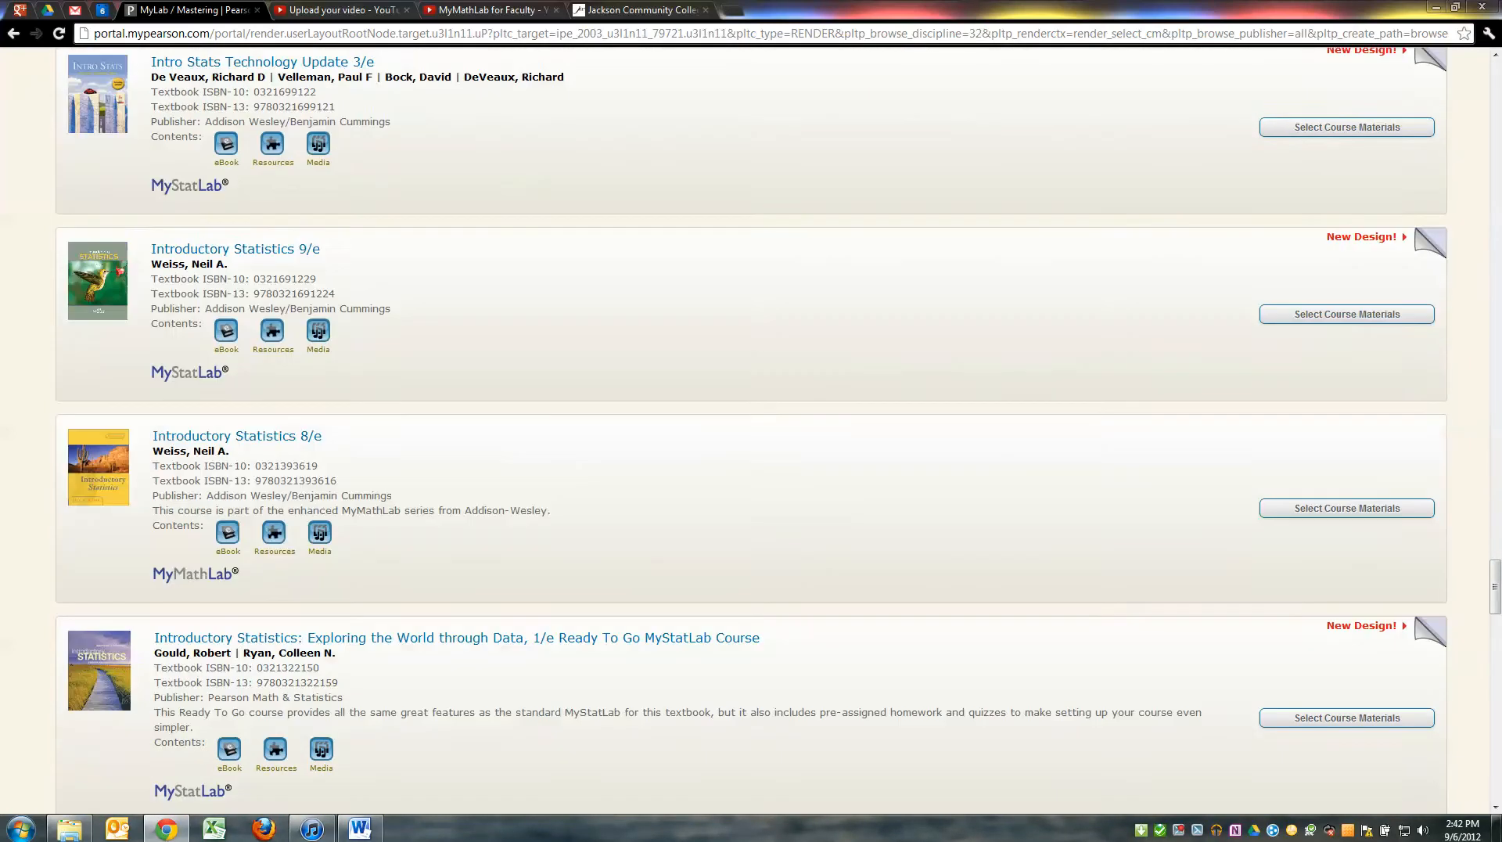
{"action": "scroll", "coordinate": [751, 430], "scroll_direction": "down", "scroll_amount": 5}
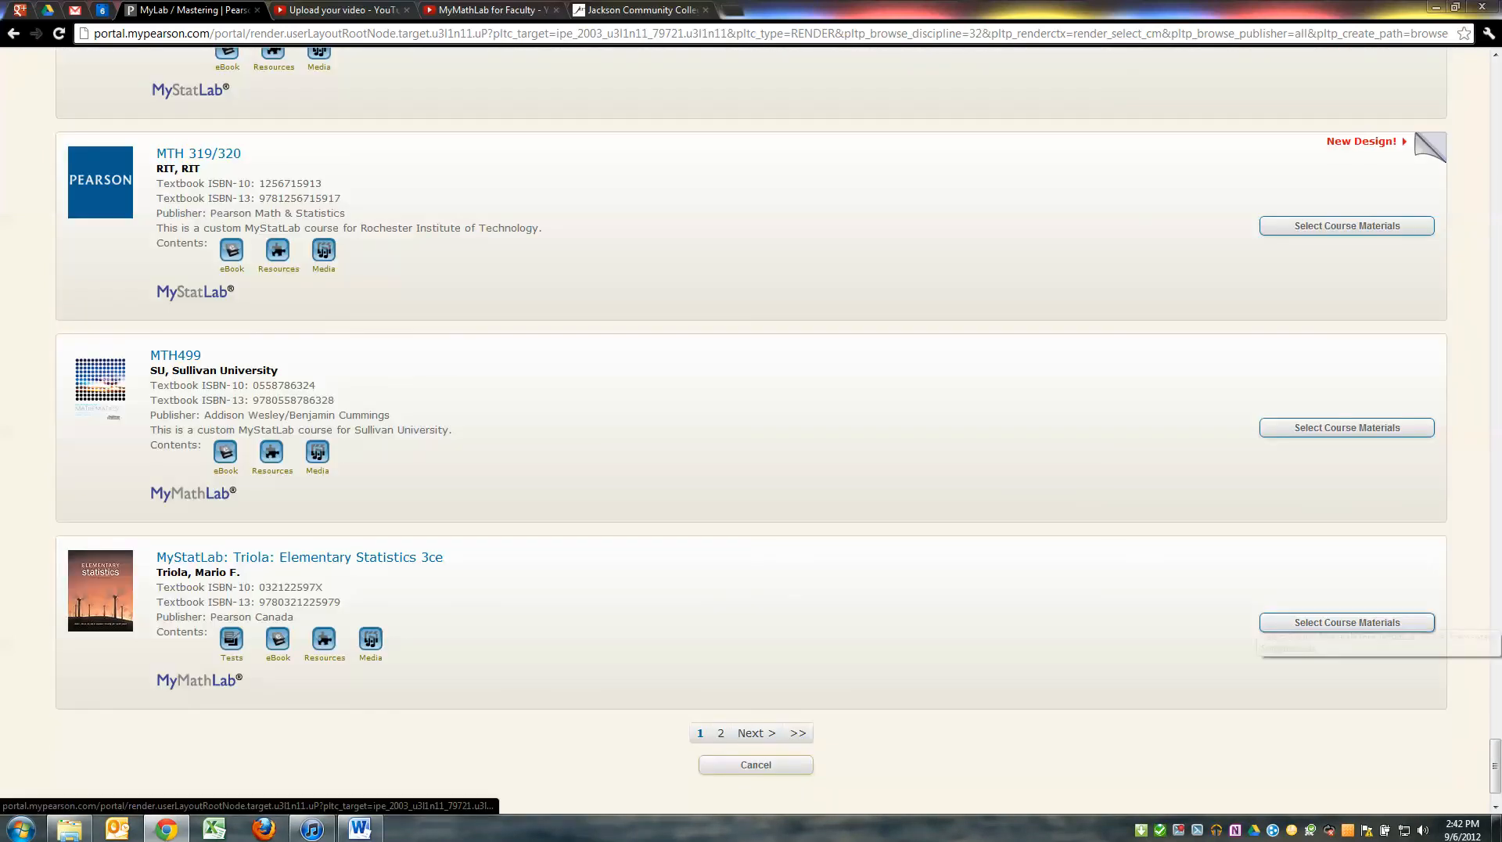
{"action": "scroll", "coordinate": [751, 417], "scroll_direction": "up", "scroll_amount": 1}
{"action": "scroll", "coordinate": [752, 431], "scroll_direction": "up", "scroll_amount": 3}
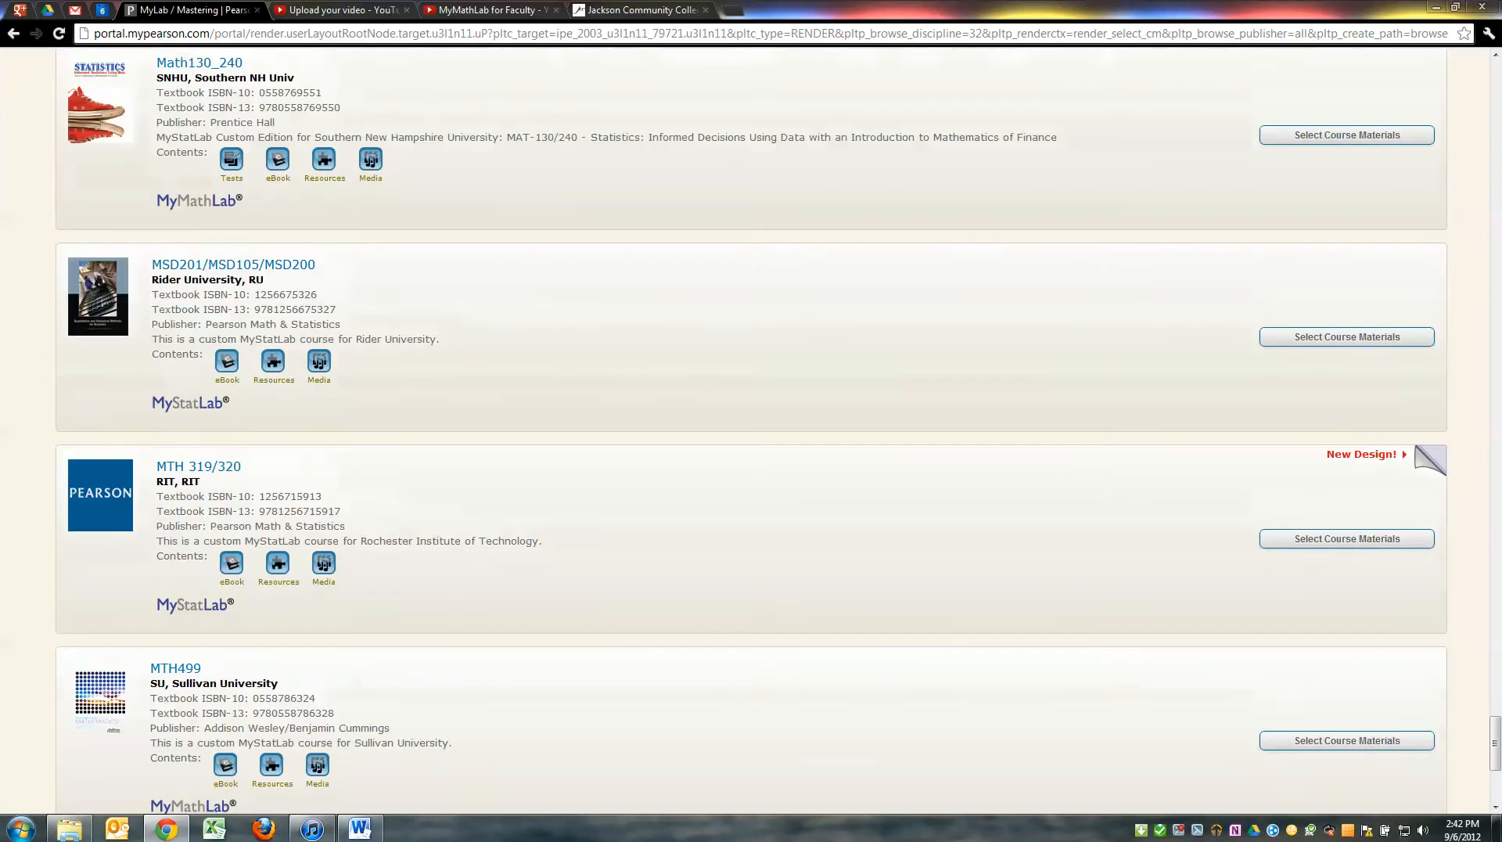
{"action": "scroll", "coordinate": [751, 430], "scroll_direction": "up", "scroll_amount": 3}
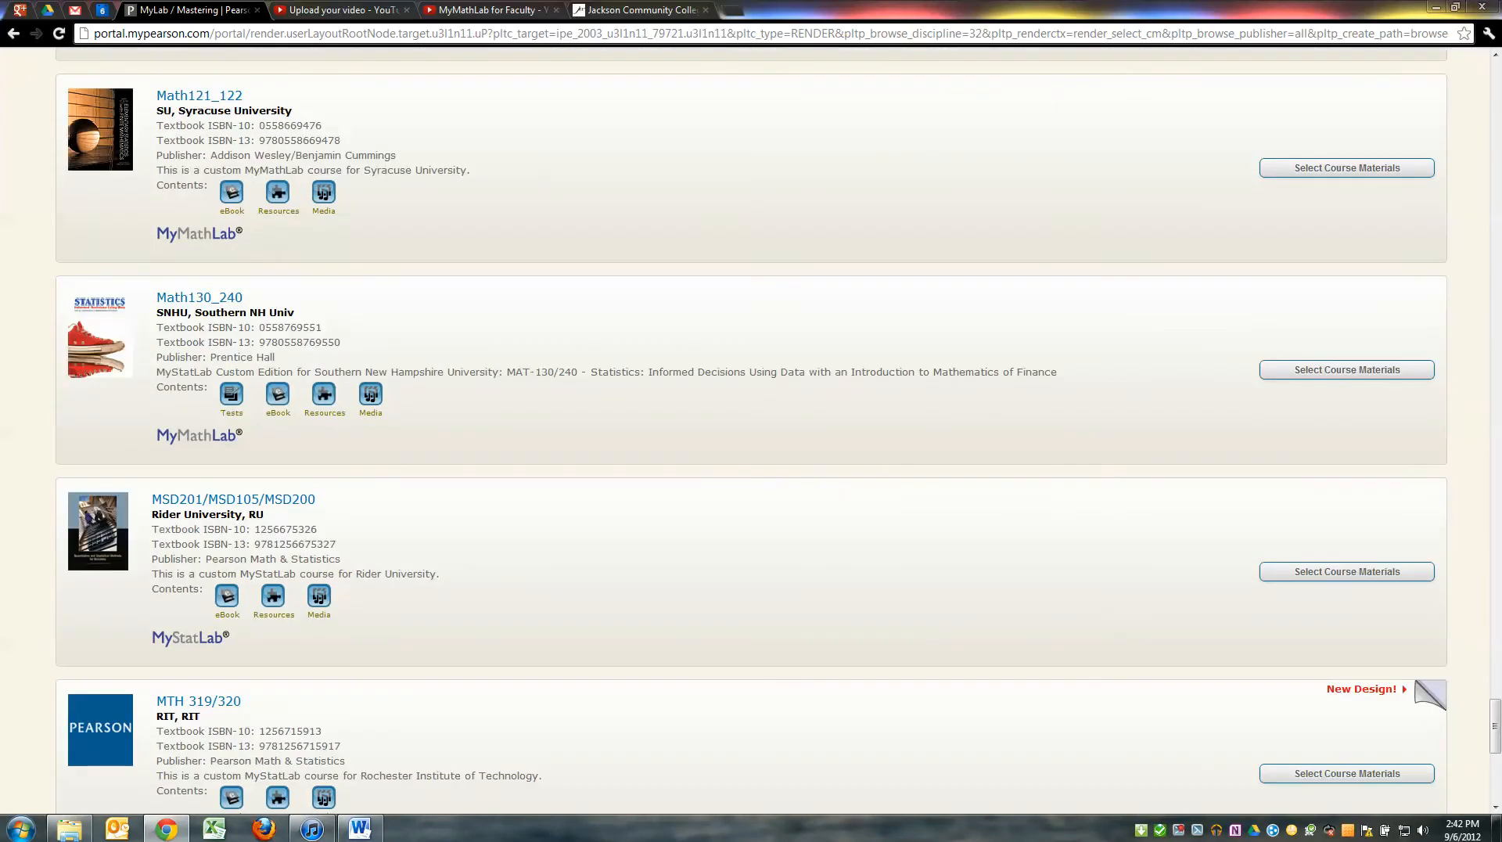
{"action": "scroll", "coordinate": [751, 430], "scroll_direction": "up", "scroll_amount": 20}
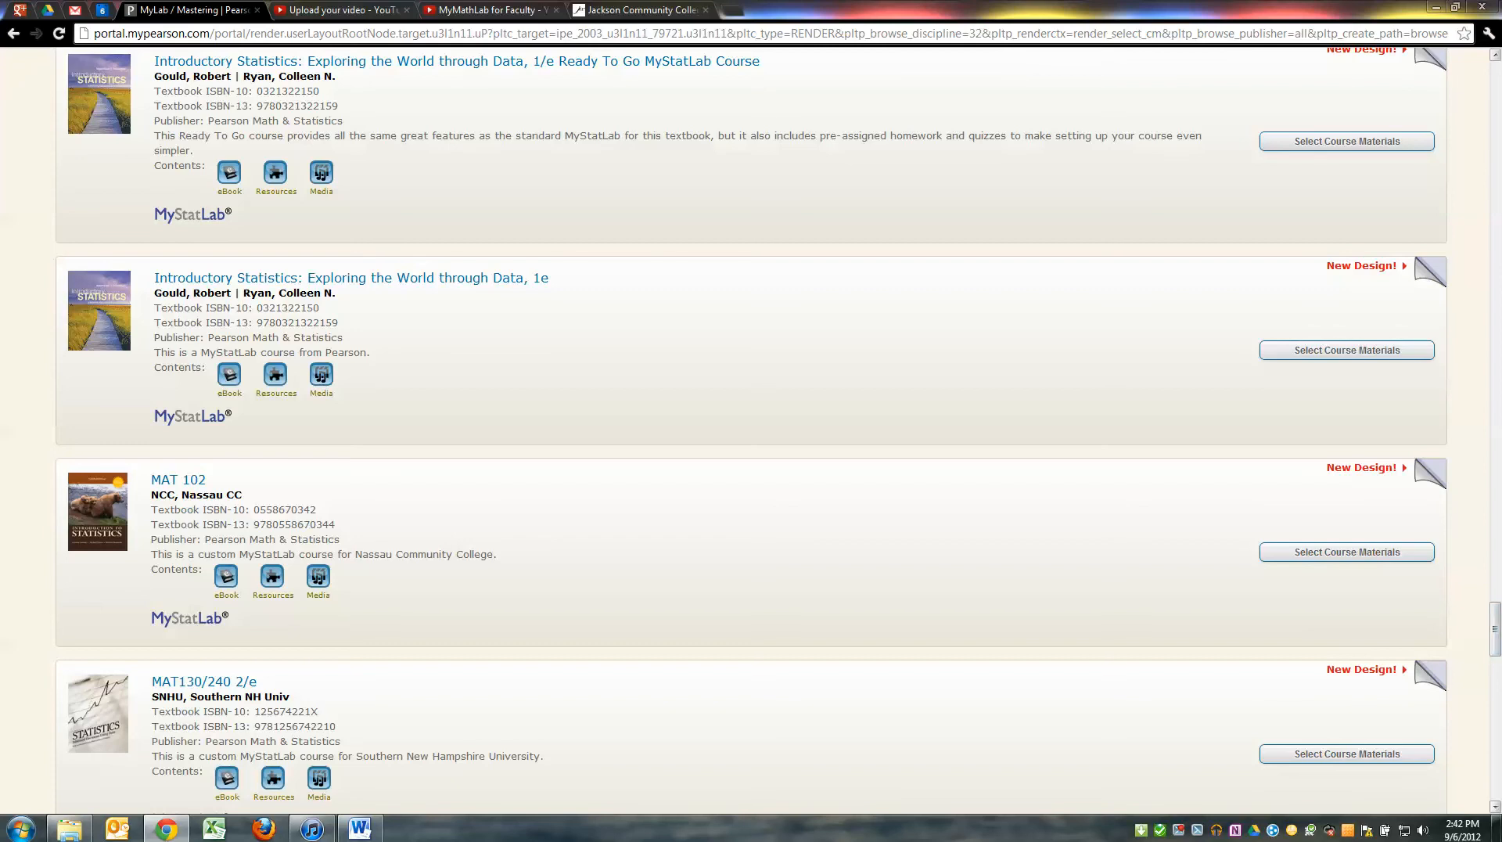
{"action": "scroll", "coordinate": [751, 430], "scroll_direction": "up", "scroll_amount": 20}
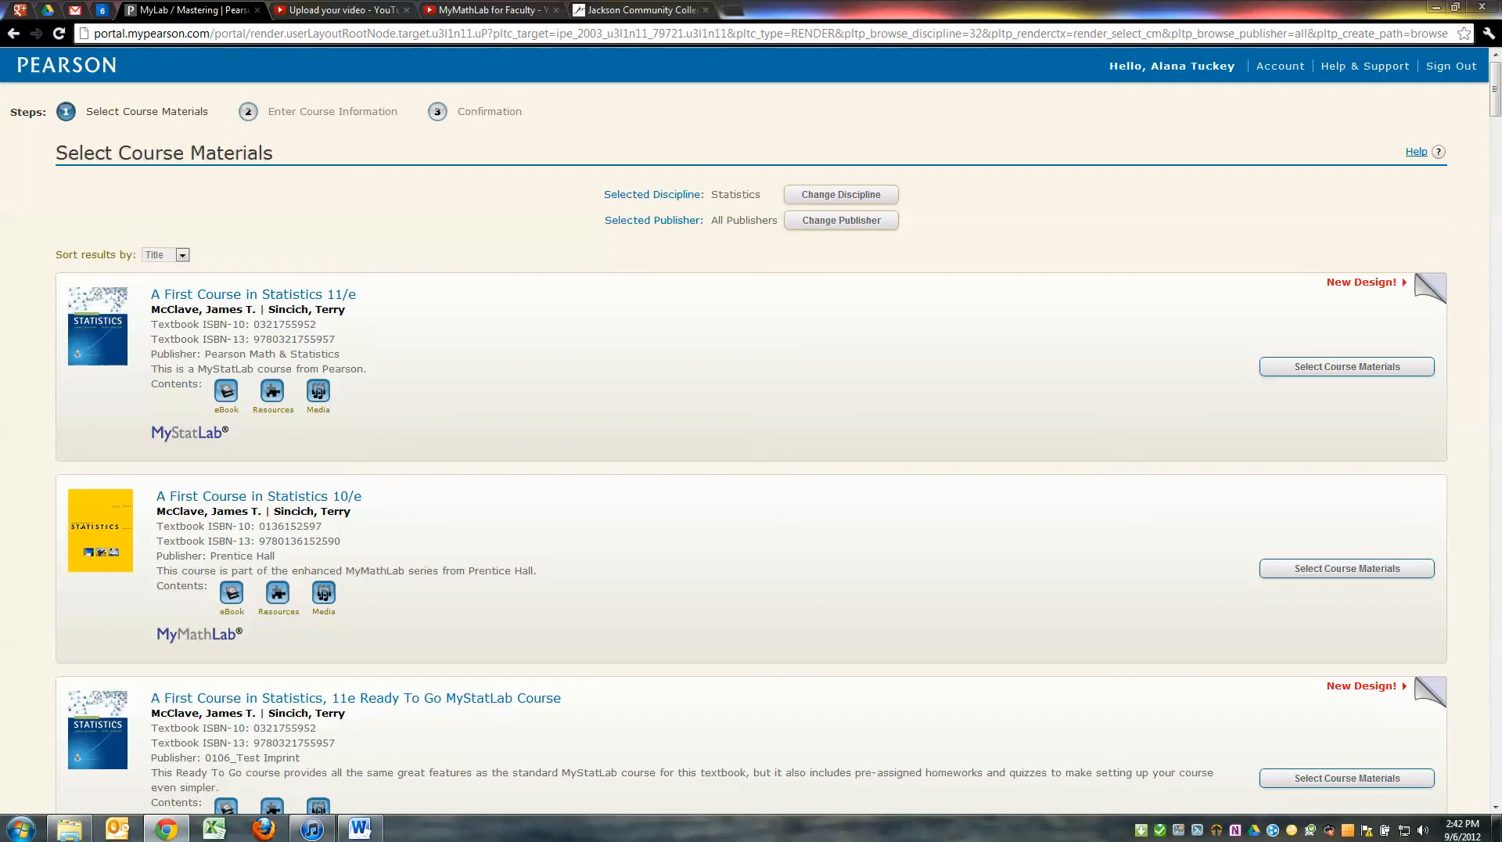
{"action": "scroll", "coordinate": [751, 430], "scroll_direction": "down", "scroll_amount": 4}
{"action": "left_click", "coordinate": [13, 34]}
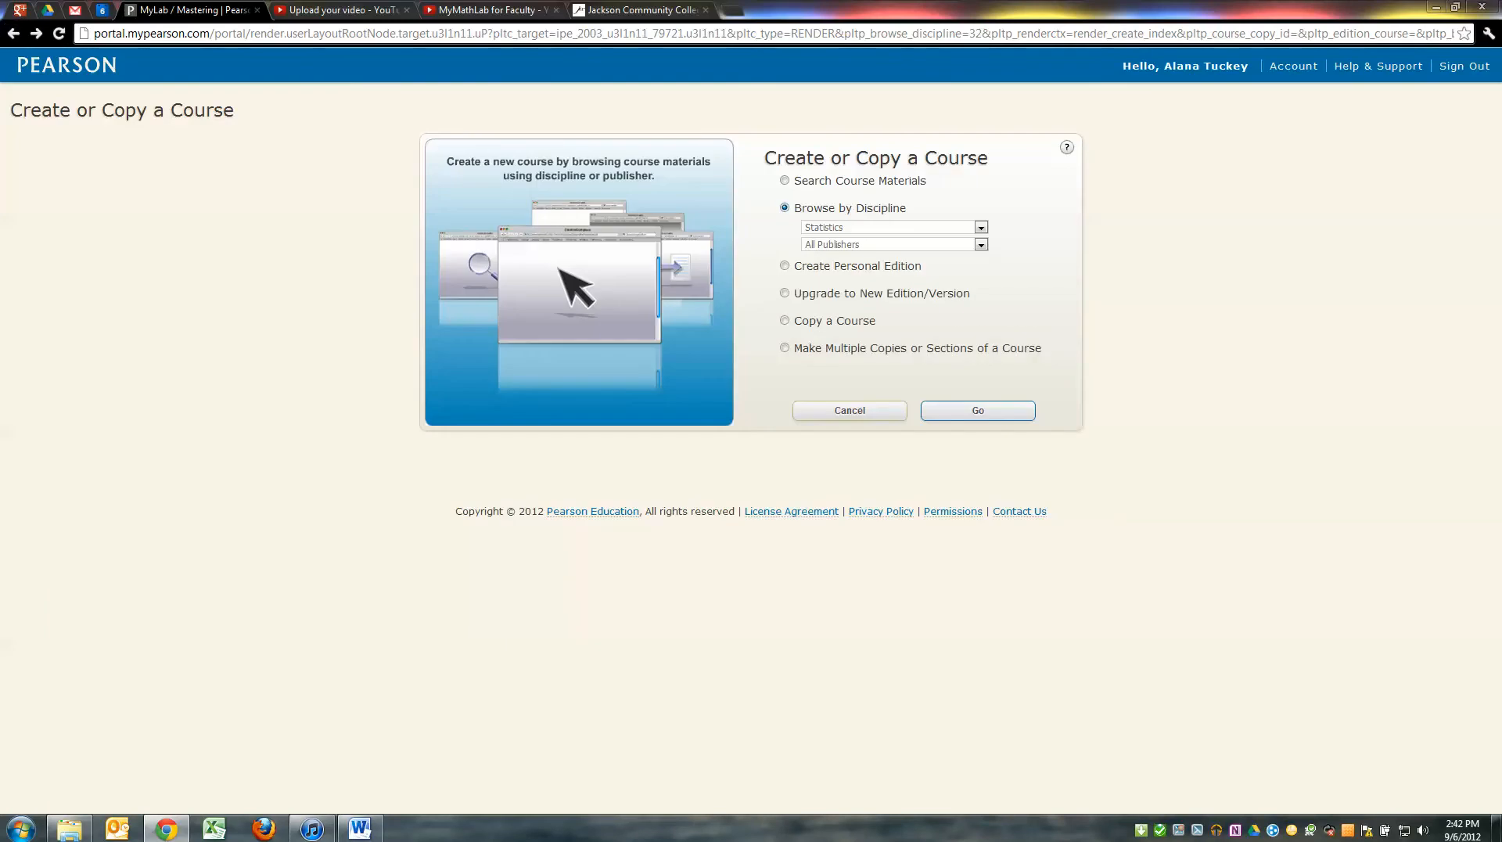
Look through the list of your own existing courses to copy without choosing one
{"action": "left_click", "coordinate": [784, 320]}
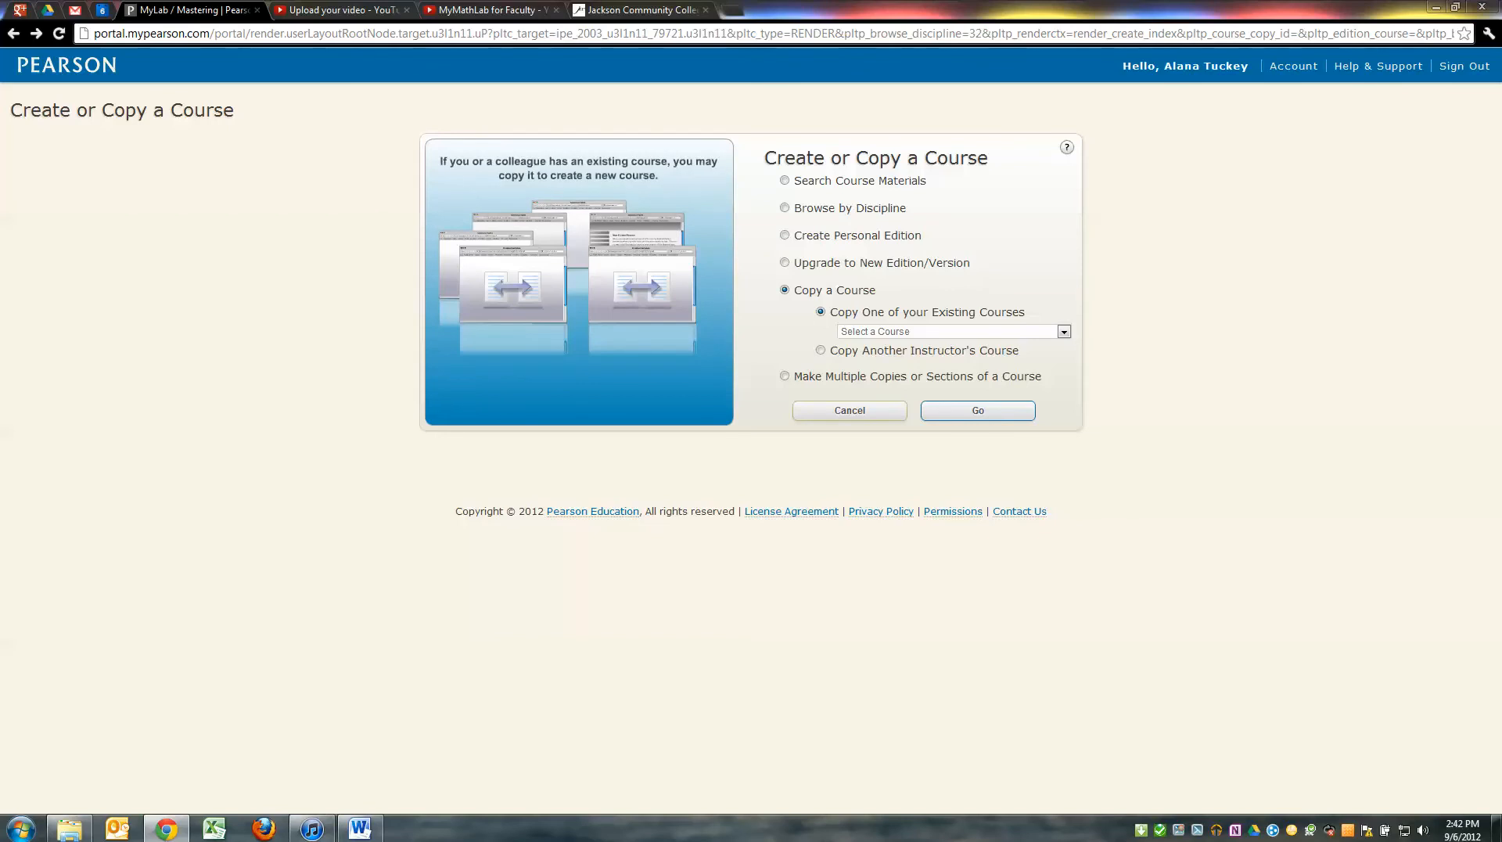
{"action": "left_click_drag", "start_coordinate": [838, 311], "coordinate": [1026, 311]}
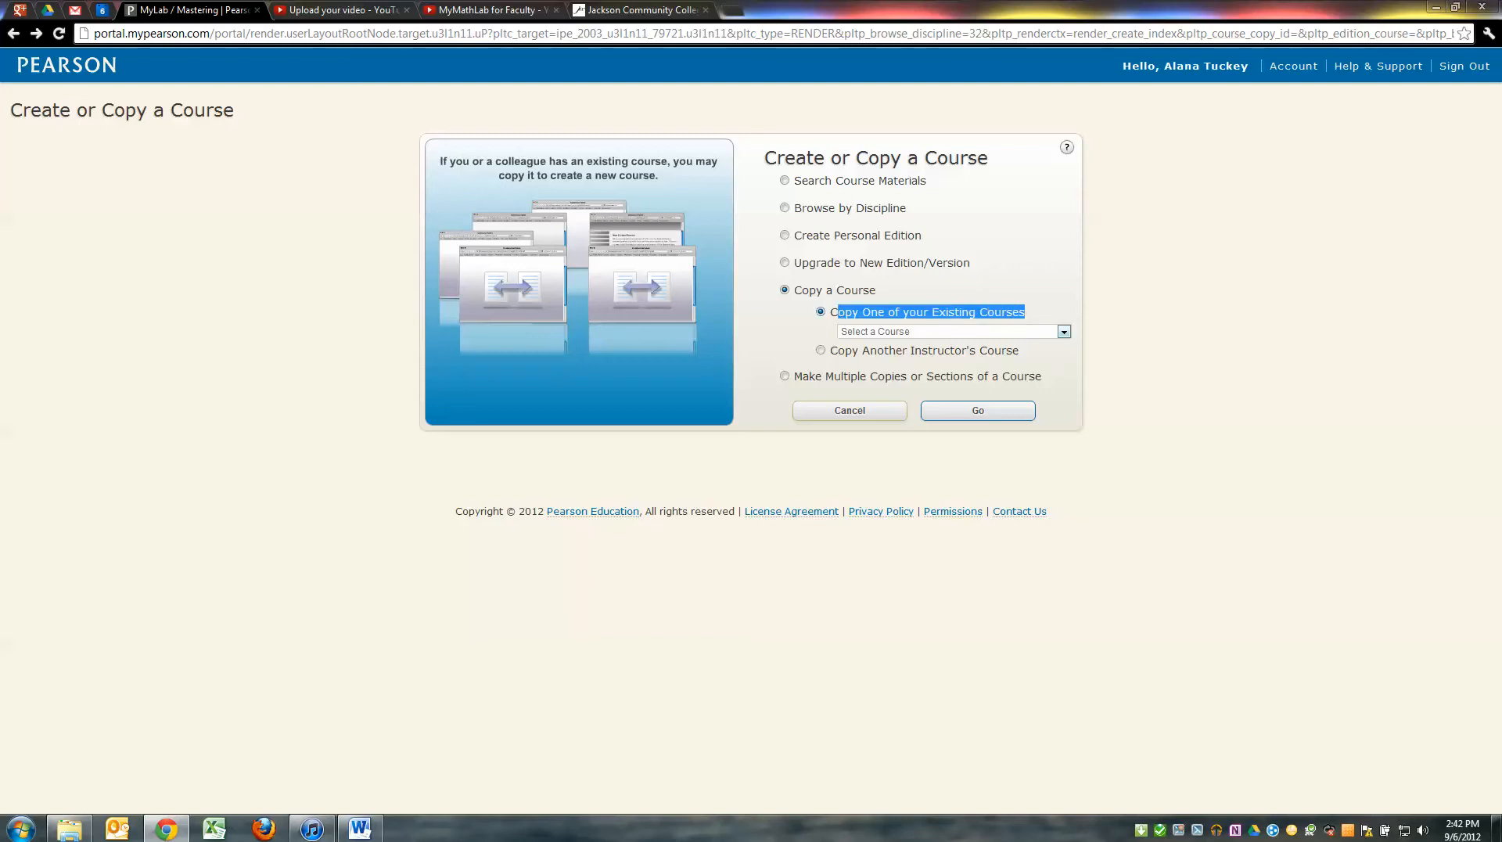
{"action": "left_click", "coordinate": [970, 313]}
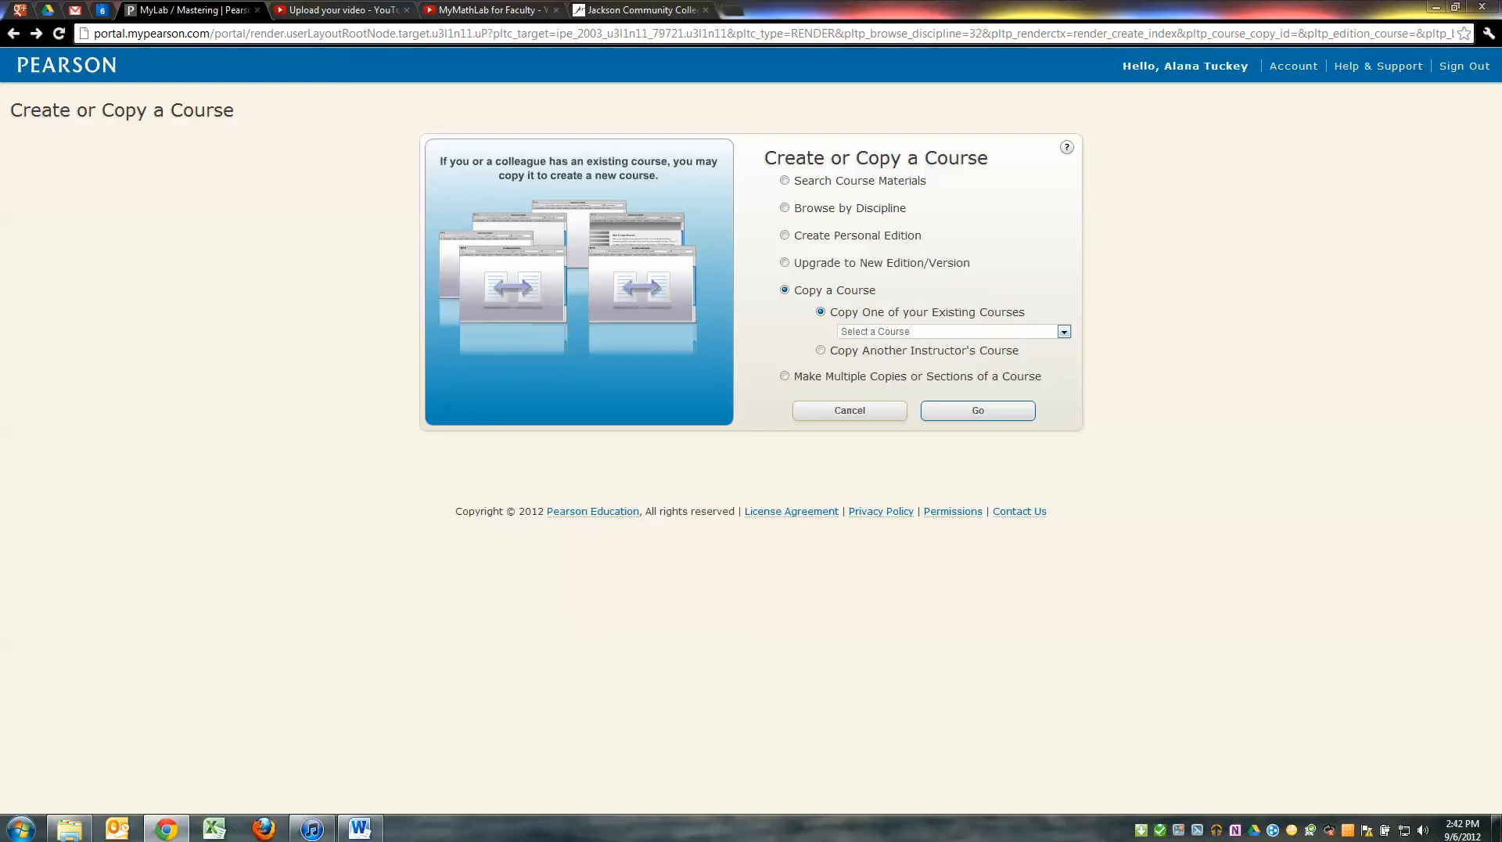
{"action": "left_click", "coordinate": [1064, 332]}
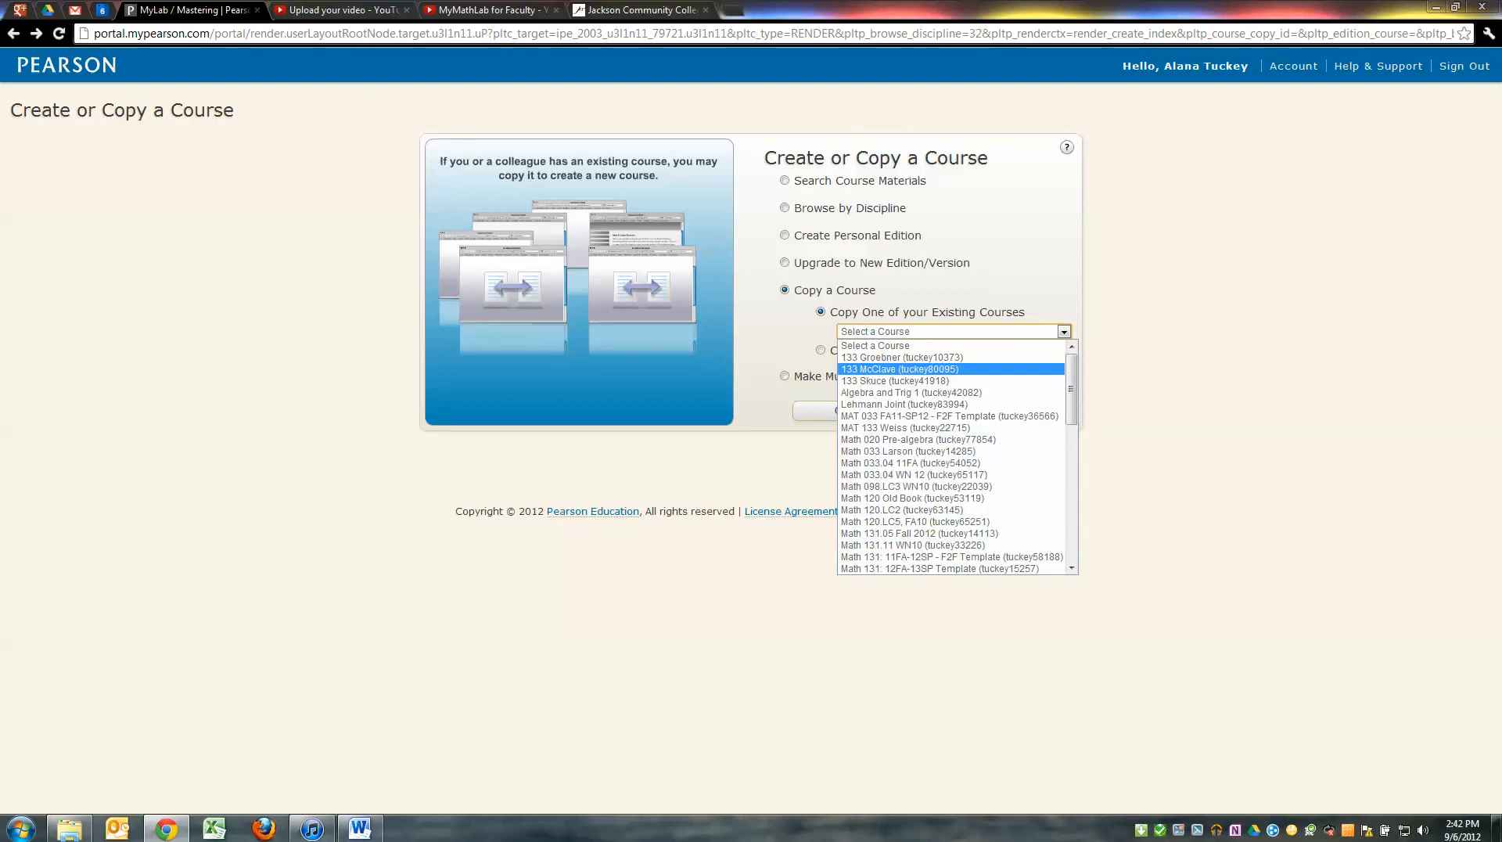
{"action": "scroll", "coordinate": [950, 449], "scroll_direction": "down", "scroll_amount": 4}
{"action": "scroll", "coordinate": [951, 423], "scroll_direction": "up", "scroll_amount": 4}
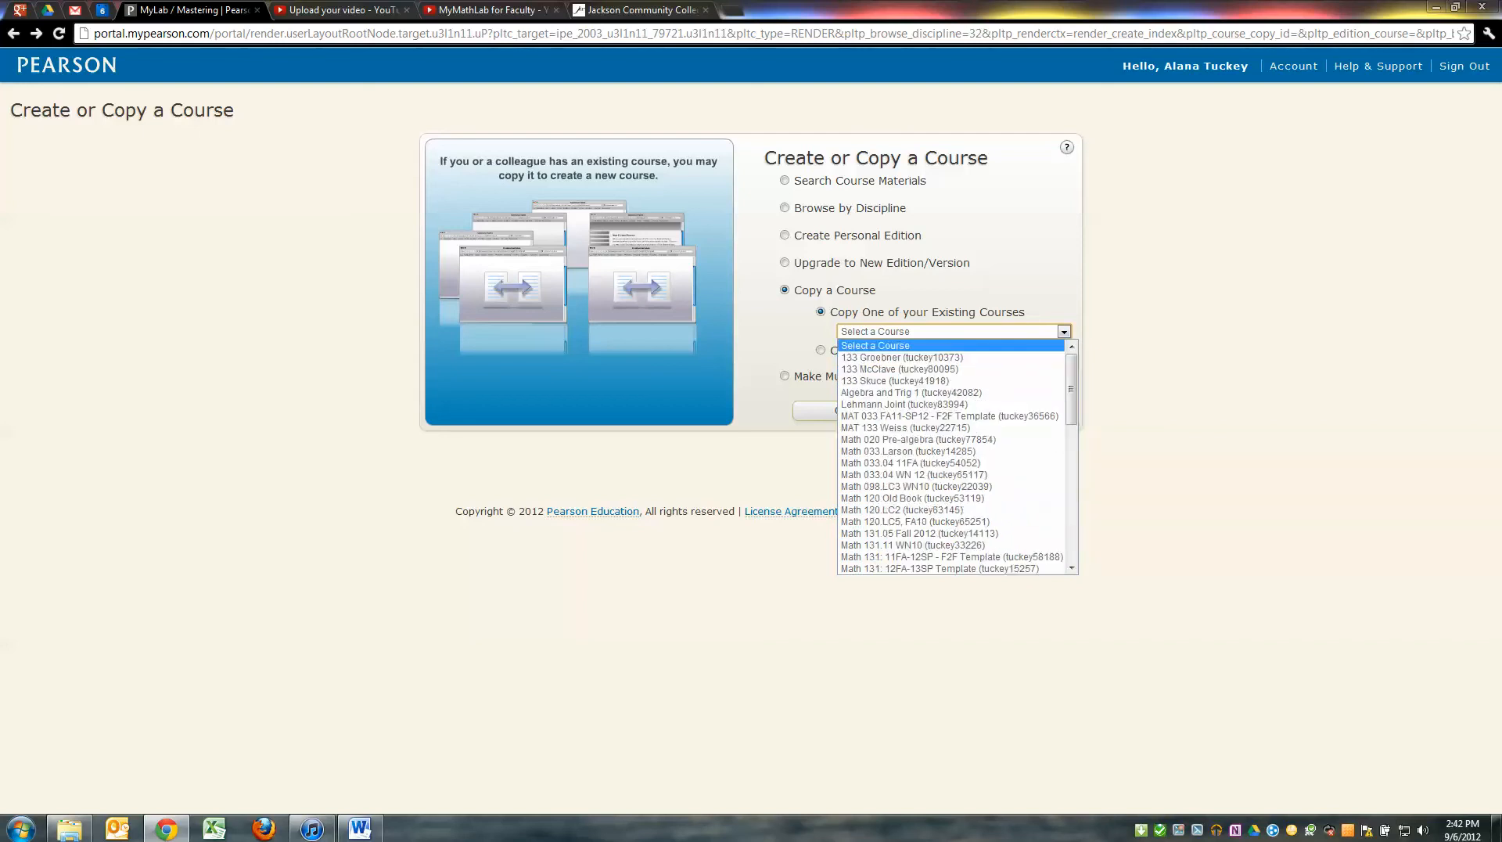
{"action": "left_click", "coordinate": [1142, 376]}
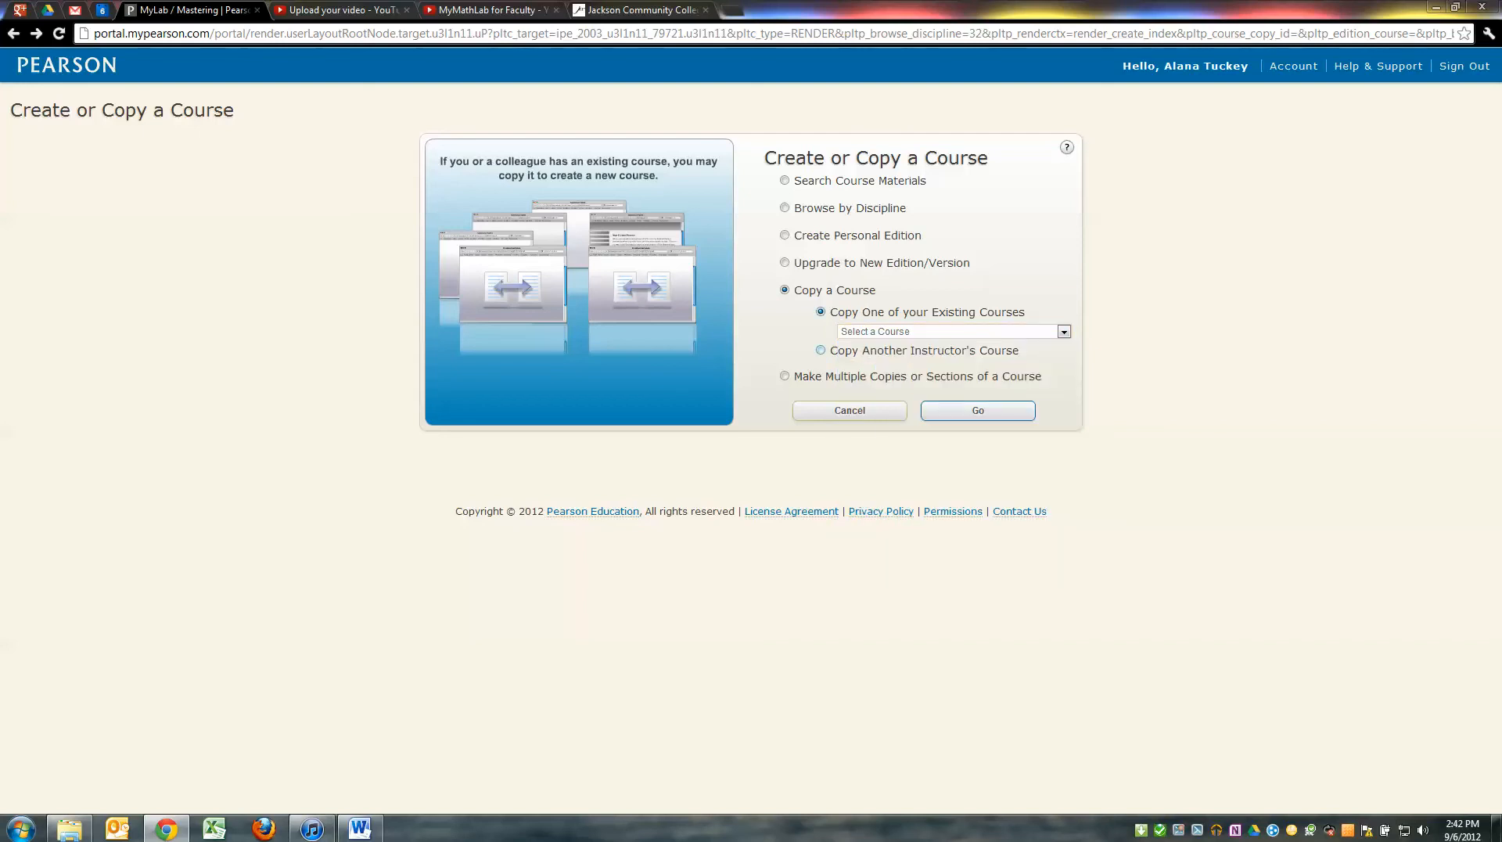
Choose Copy Another Instructor's Course, ready the Course ID field, then switch to JetNet
{"action": "left_click", "coordinate": [820, 351]}
{"action": "left_click", "coordinate": [897, 354]}
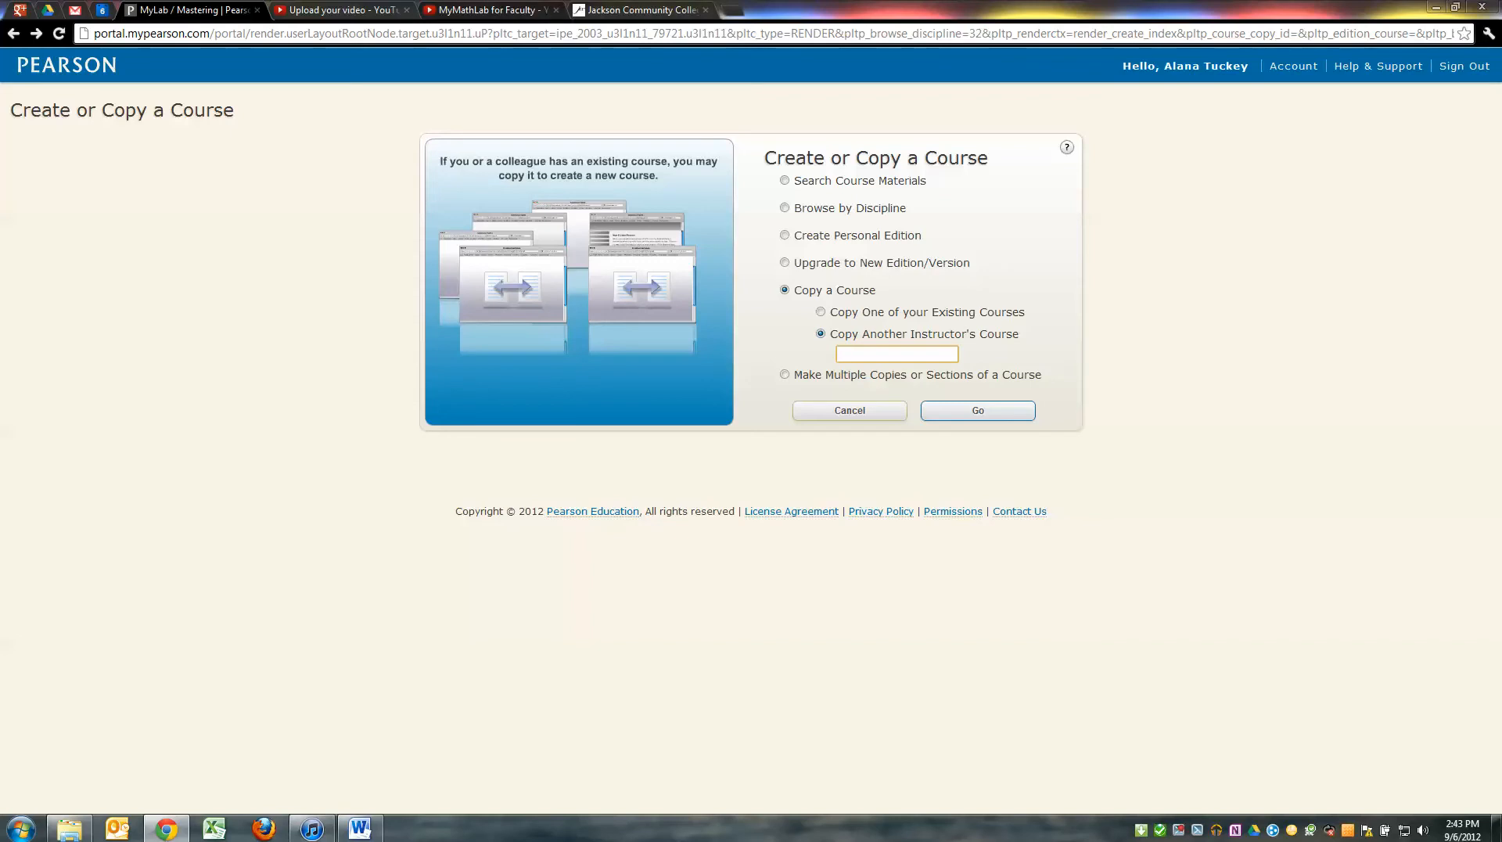
{"action": "left_click", "coordinate": [897, 354]}
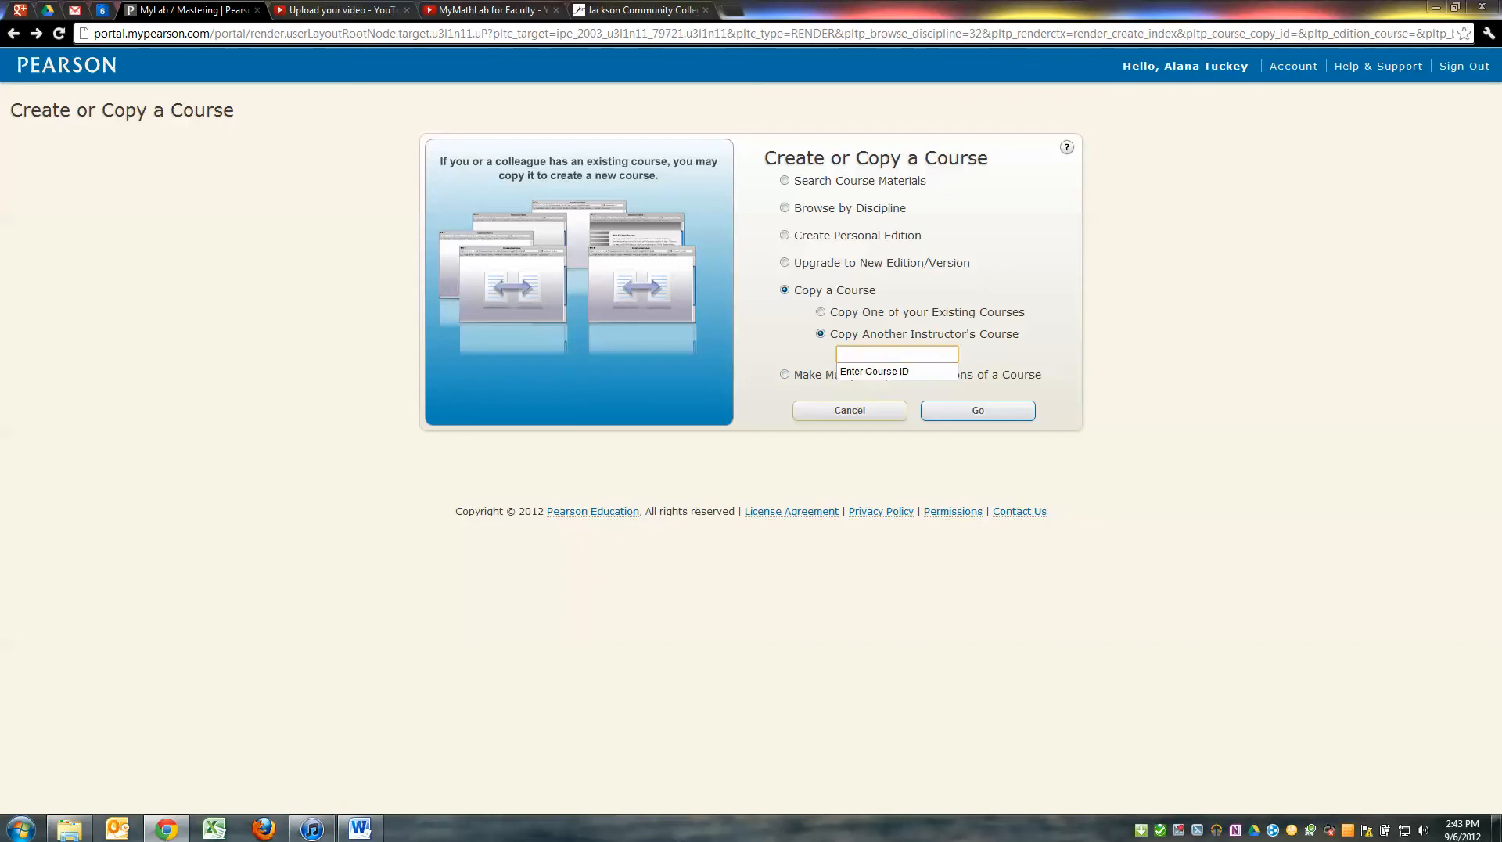
{"action": "left_click", "coordinate": [631, 10]}
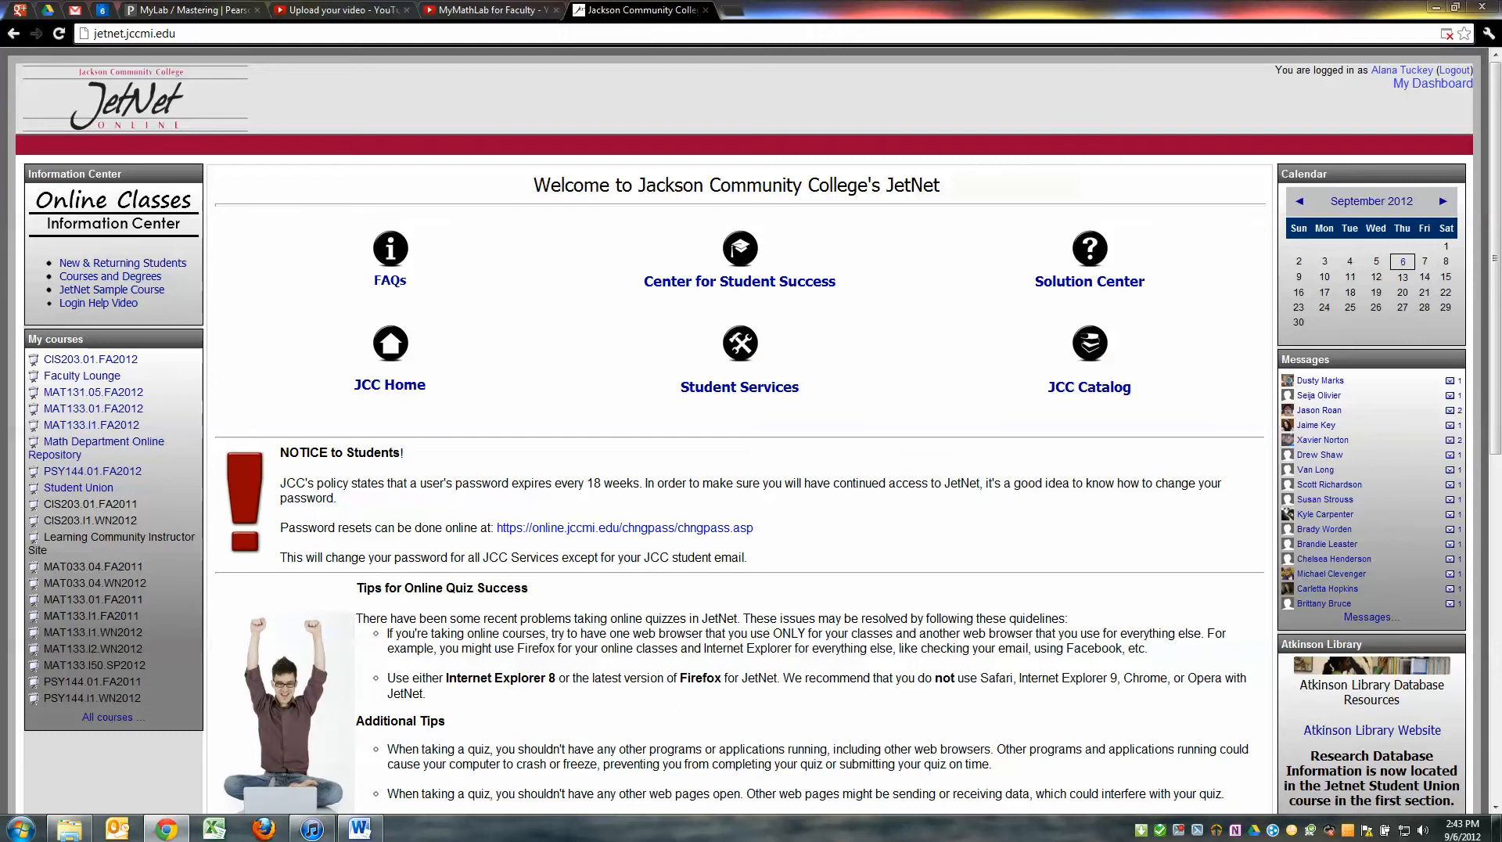
Open the Math Department Online Repository and its MyMathLab Lead Faculty Course ID's page
{"action": "left_click", "coordinate": [101, 441]}
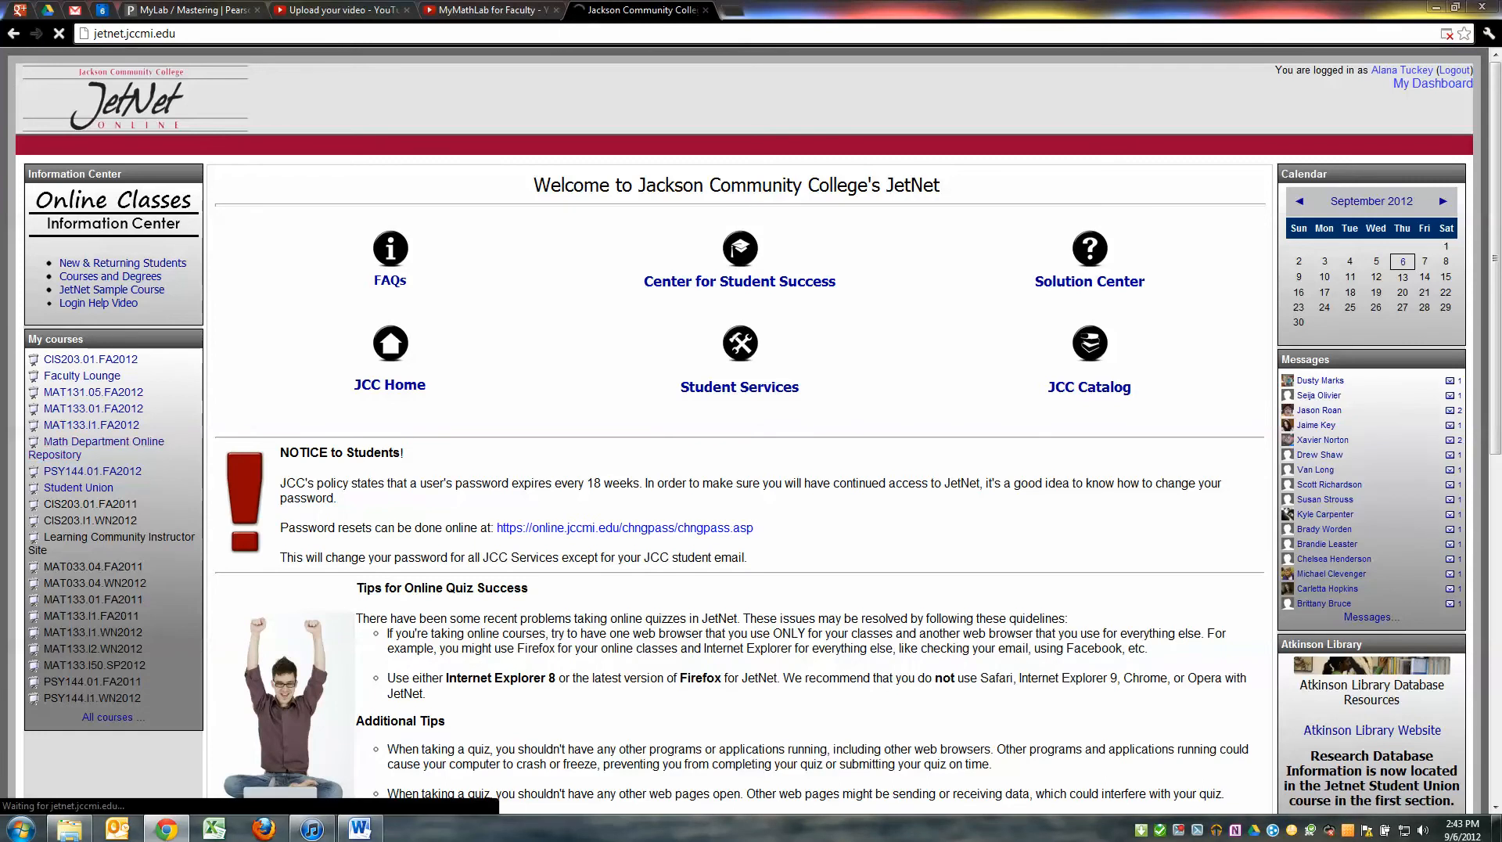
{"action": "scroll", "coordinate": [744, 430], "scroll_direction": "down", "scroll_amount": 4}
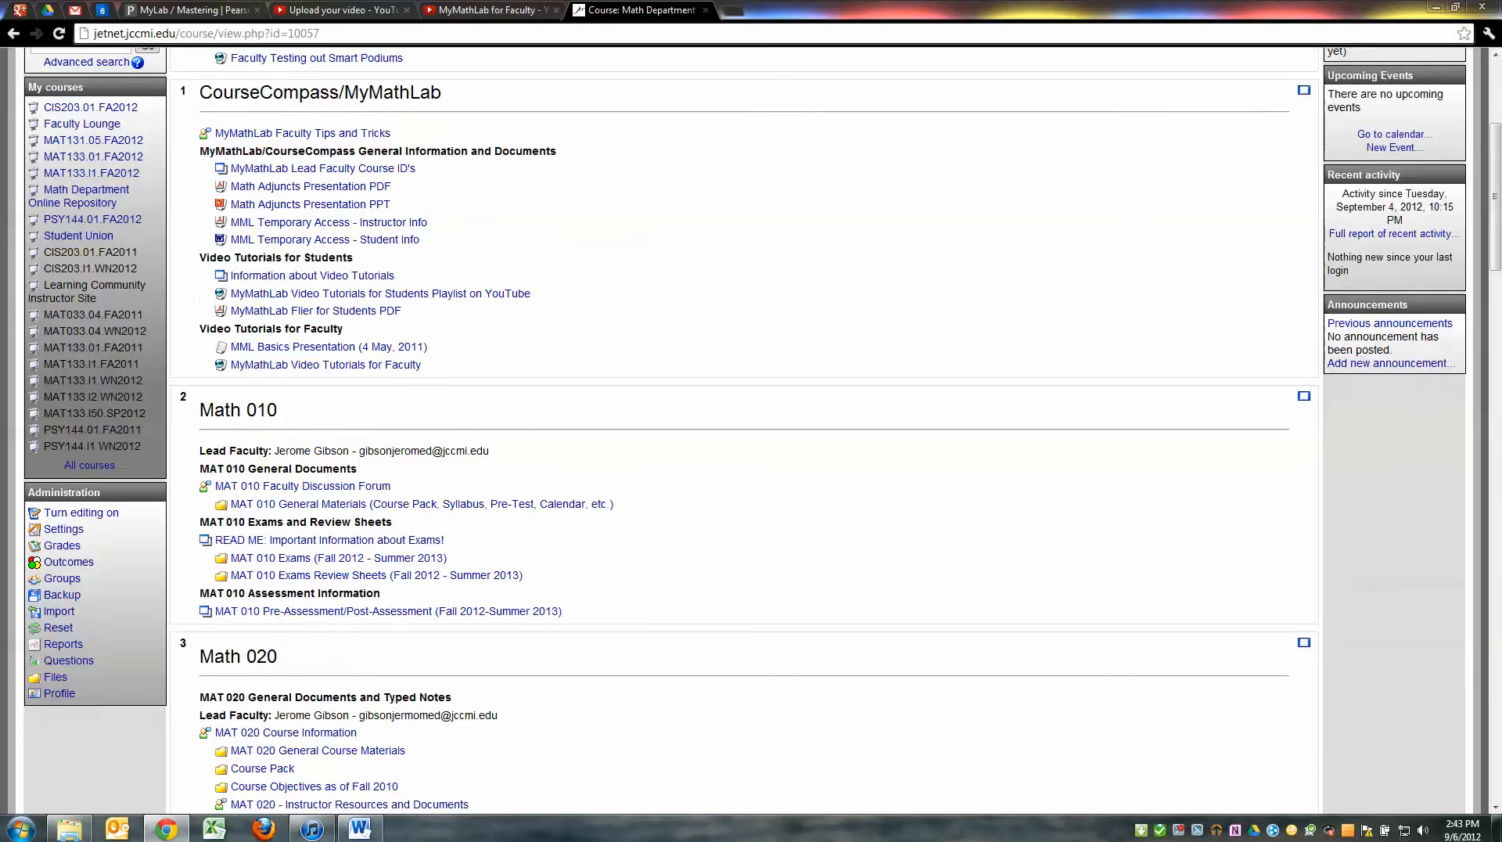
{"action": "scroll", "coordinate": [745, 431], "scroll_direction": "up", "scroll_amount": 2}
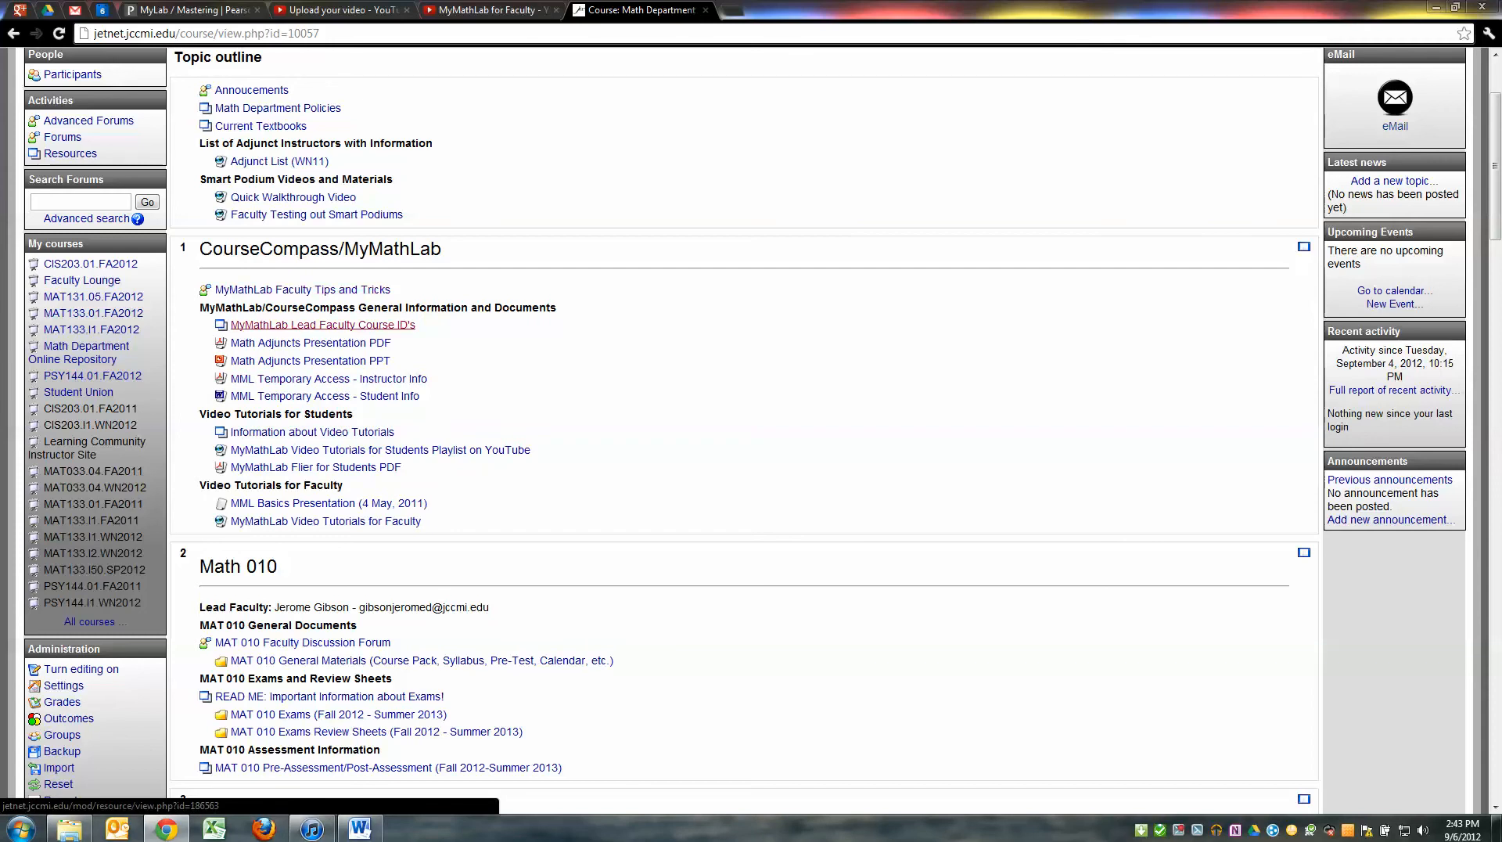
{"action": "left_click", "coordinate": [323, 325]}
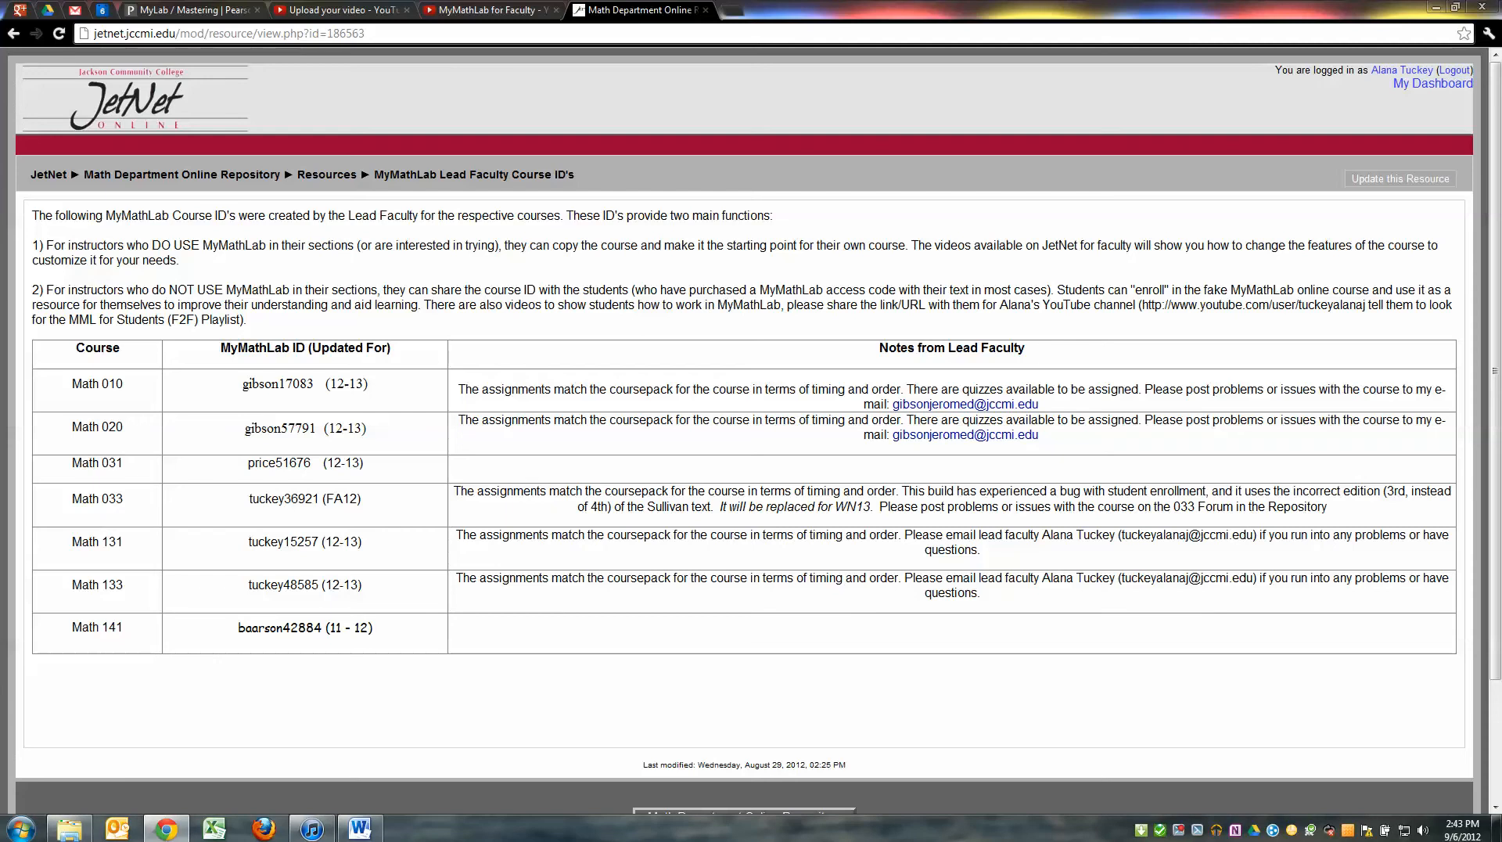
Highlight the Math 131 course ID row in the table, then return to the Pearson form
{"action": "left_click_drag", "start_coordinate": [372, 629], "coordinate": [368, 551]}
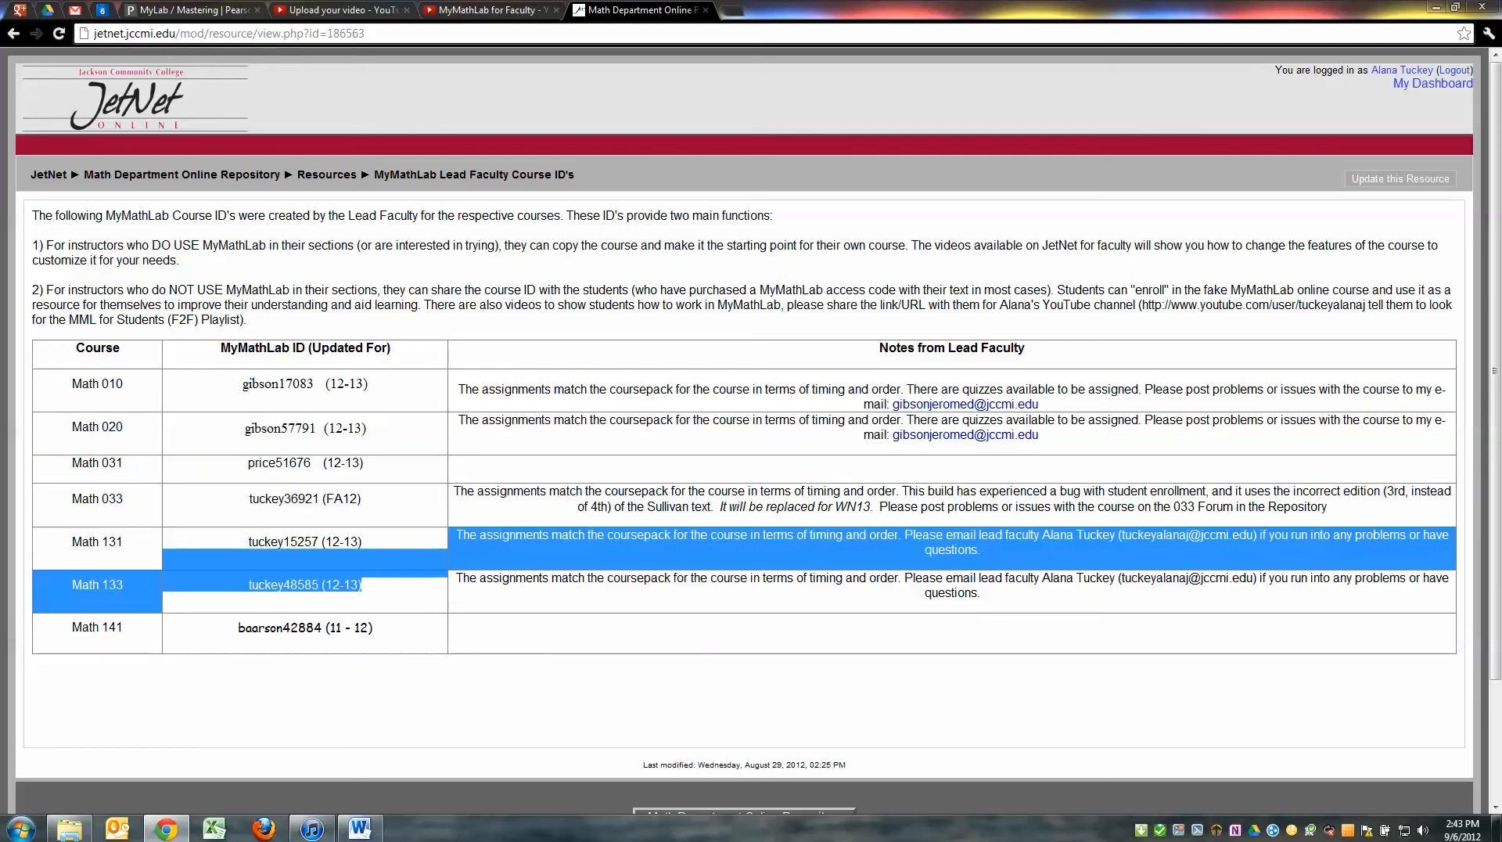
{"action": "left_click", "coordinate": [367, 552]}
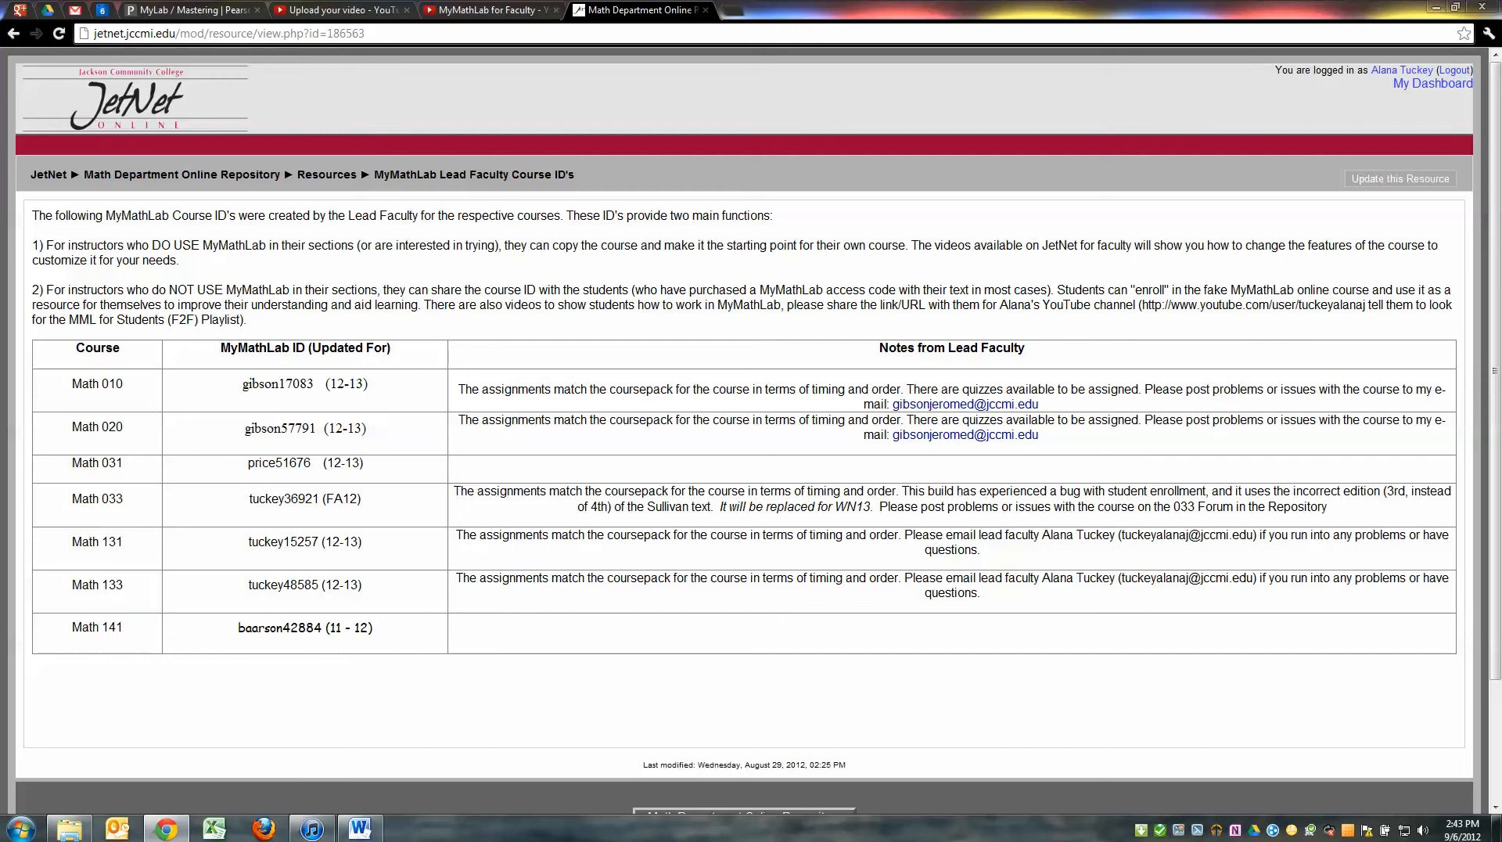
{"action": "left_click_drag", "start_coordinate": [248, 541], "coordinate": [361, 586]}
{"action": "left_click", "coordinate": [363, 586]}
{"action": "left_click_drag", "start_coordinate": [249, 541], "coordinate": [362, 584]}
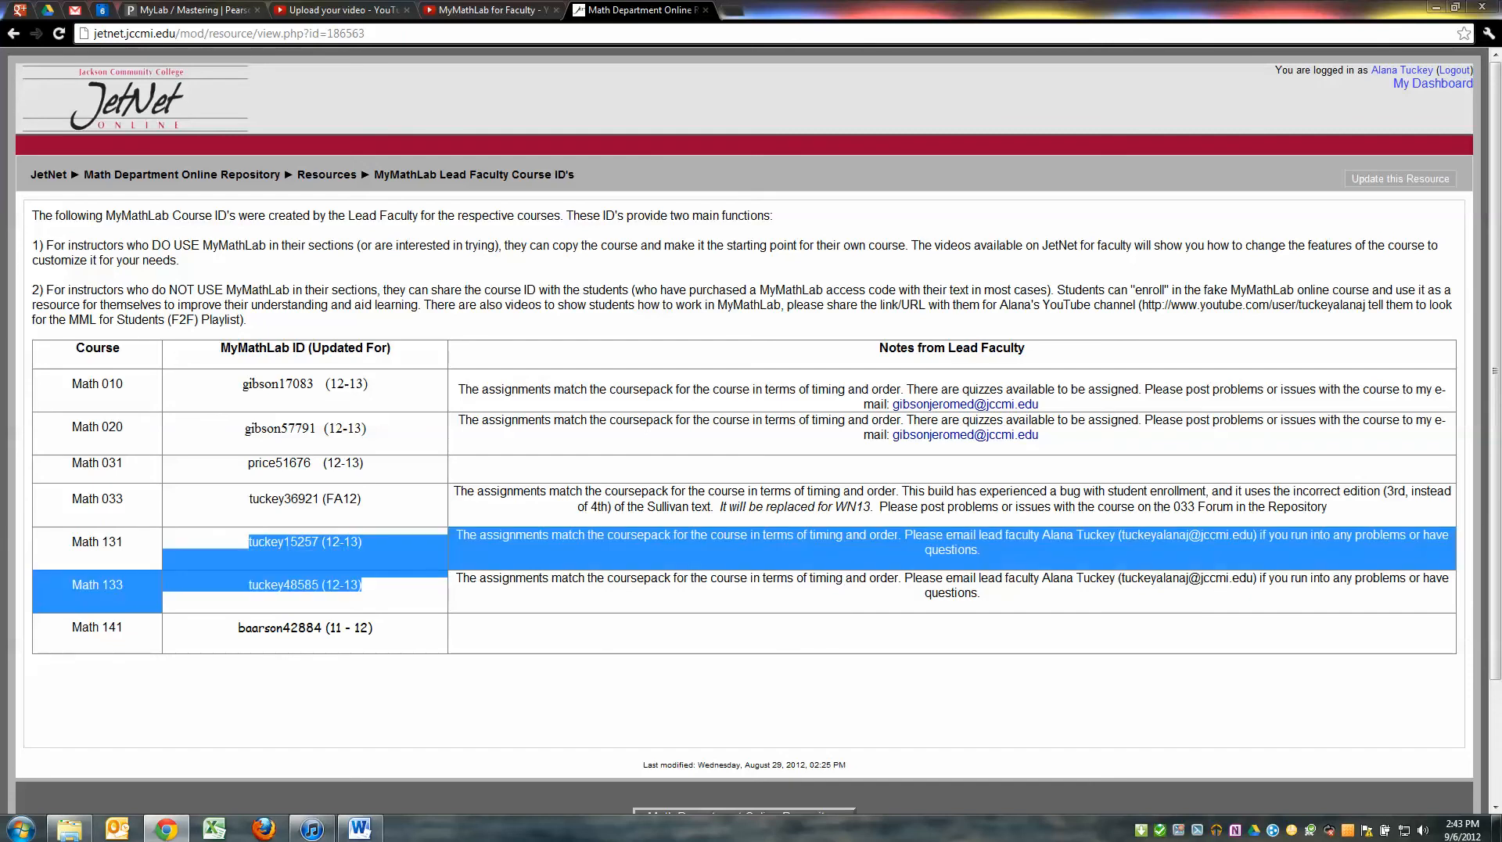
{"action": "left_click", "coordinate": [363, 586]}
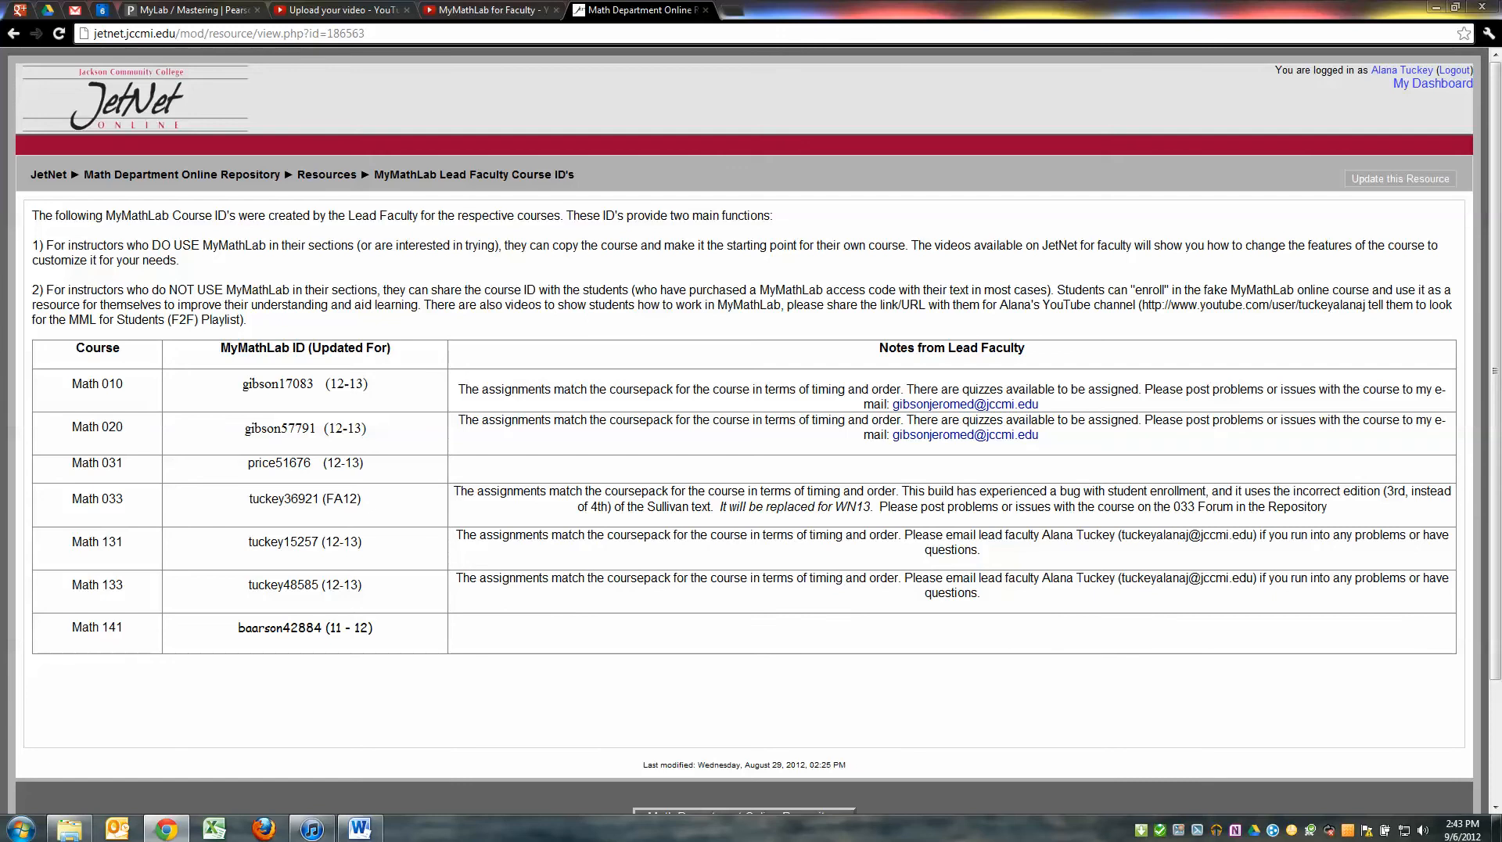
{"action": "left_click", "coordinate": [213, 10]}
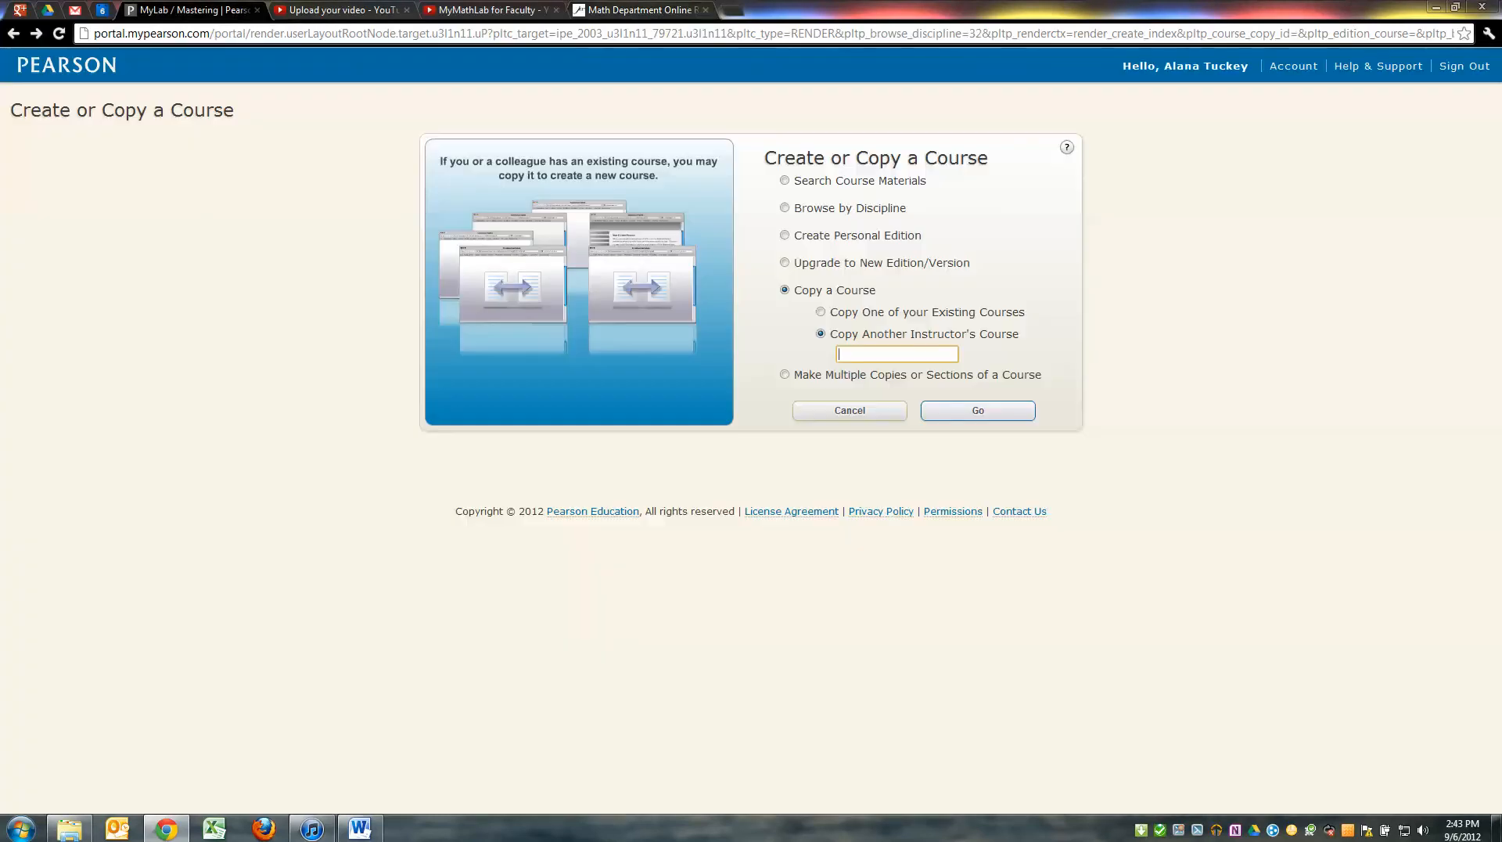
Enter the Math 131 template's course ID, verify it against the JetNet table, and submit
{"action": "left_click", "coordinate": [897, 354]}
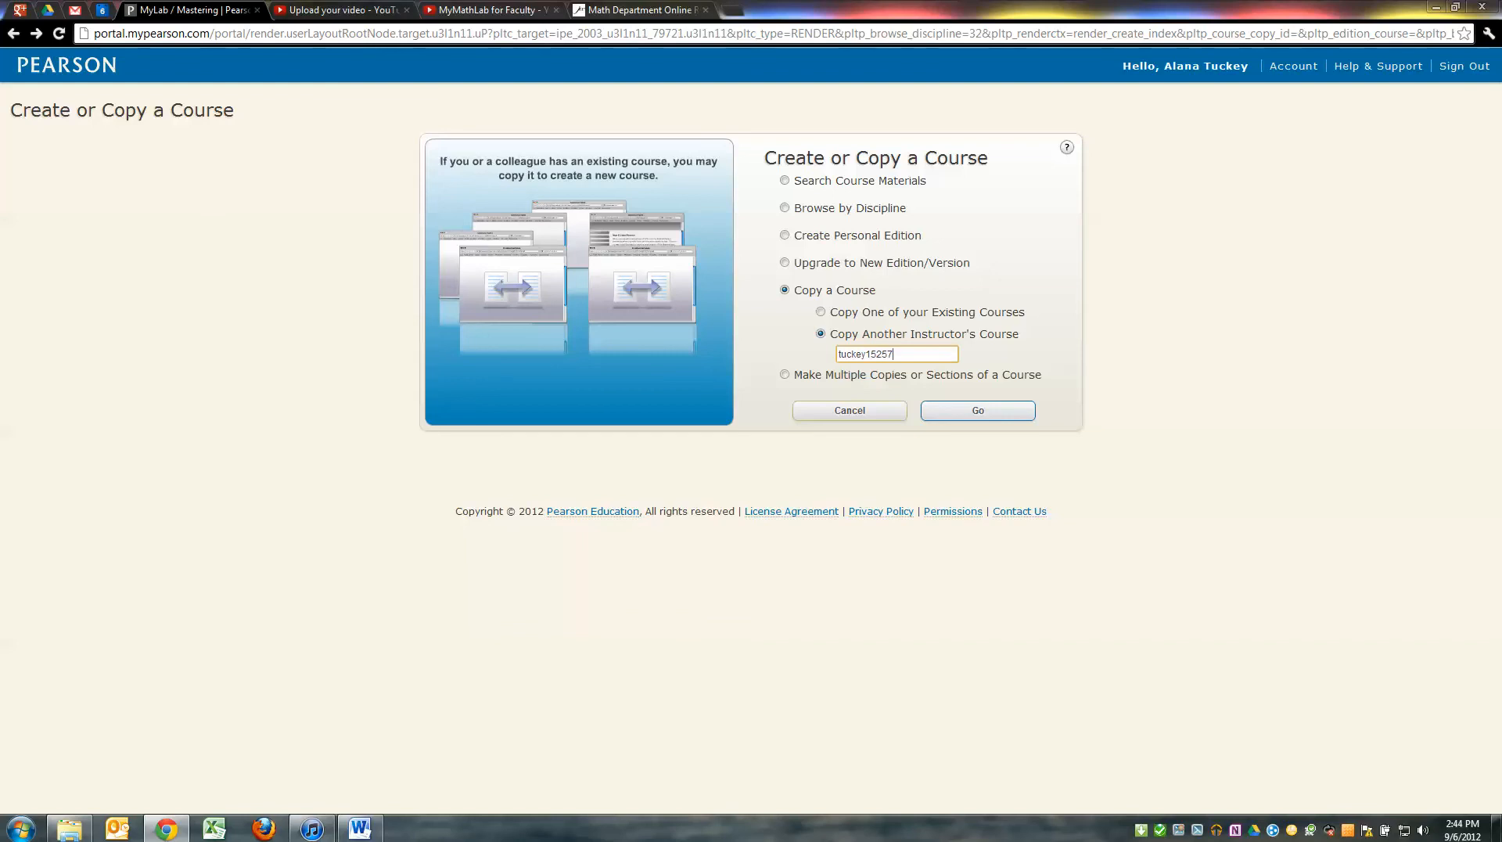
{"action": "left_click", "coordinate": [641, 10]}
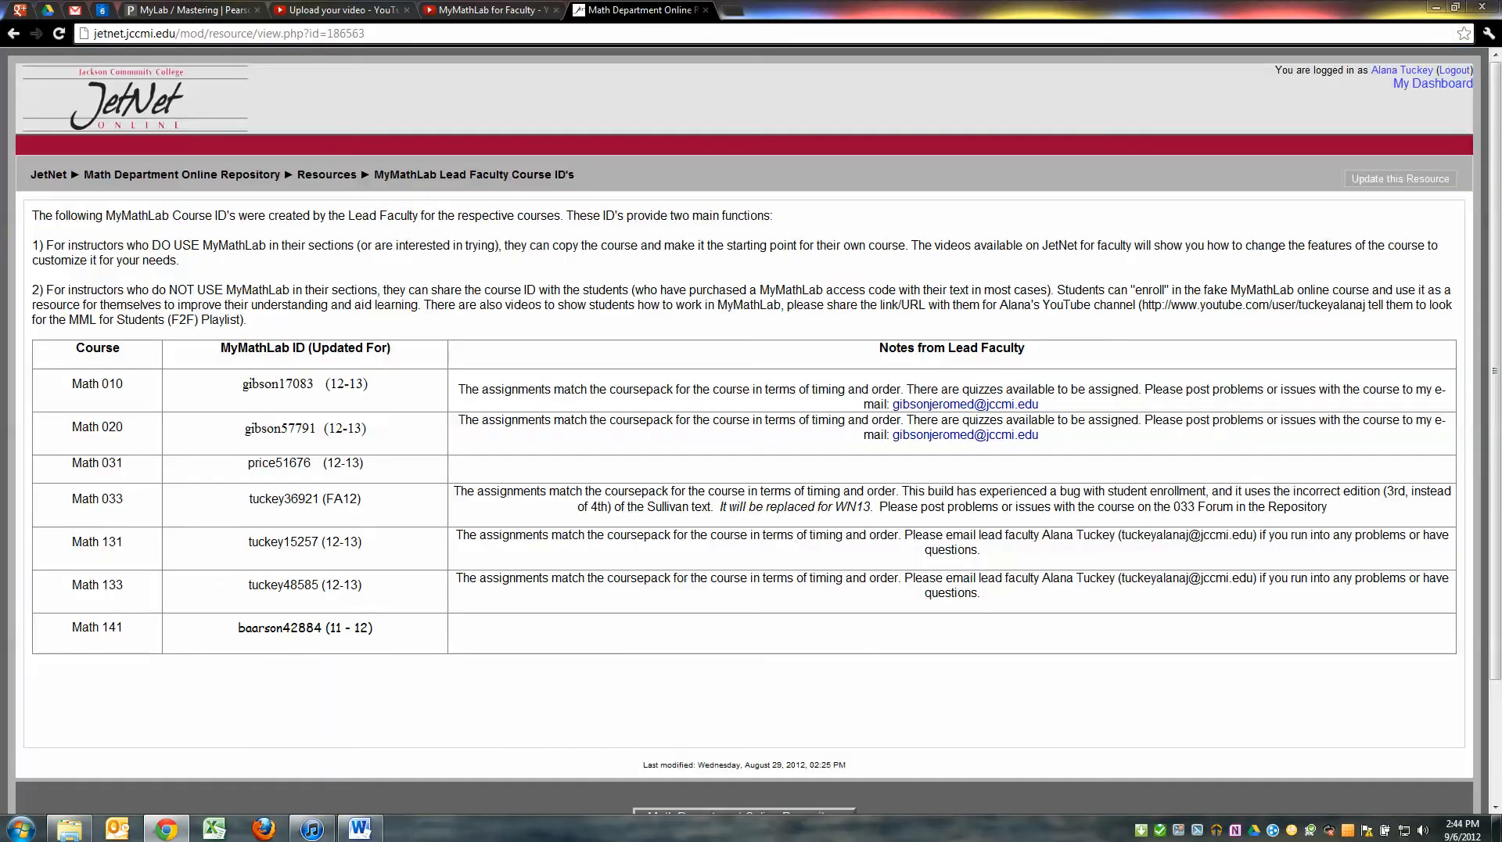
{"action": "left_click", "coordinate": [194, 11]}
{"action": "left_click", "coordinate": [1003, 415]}
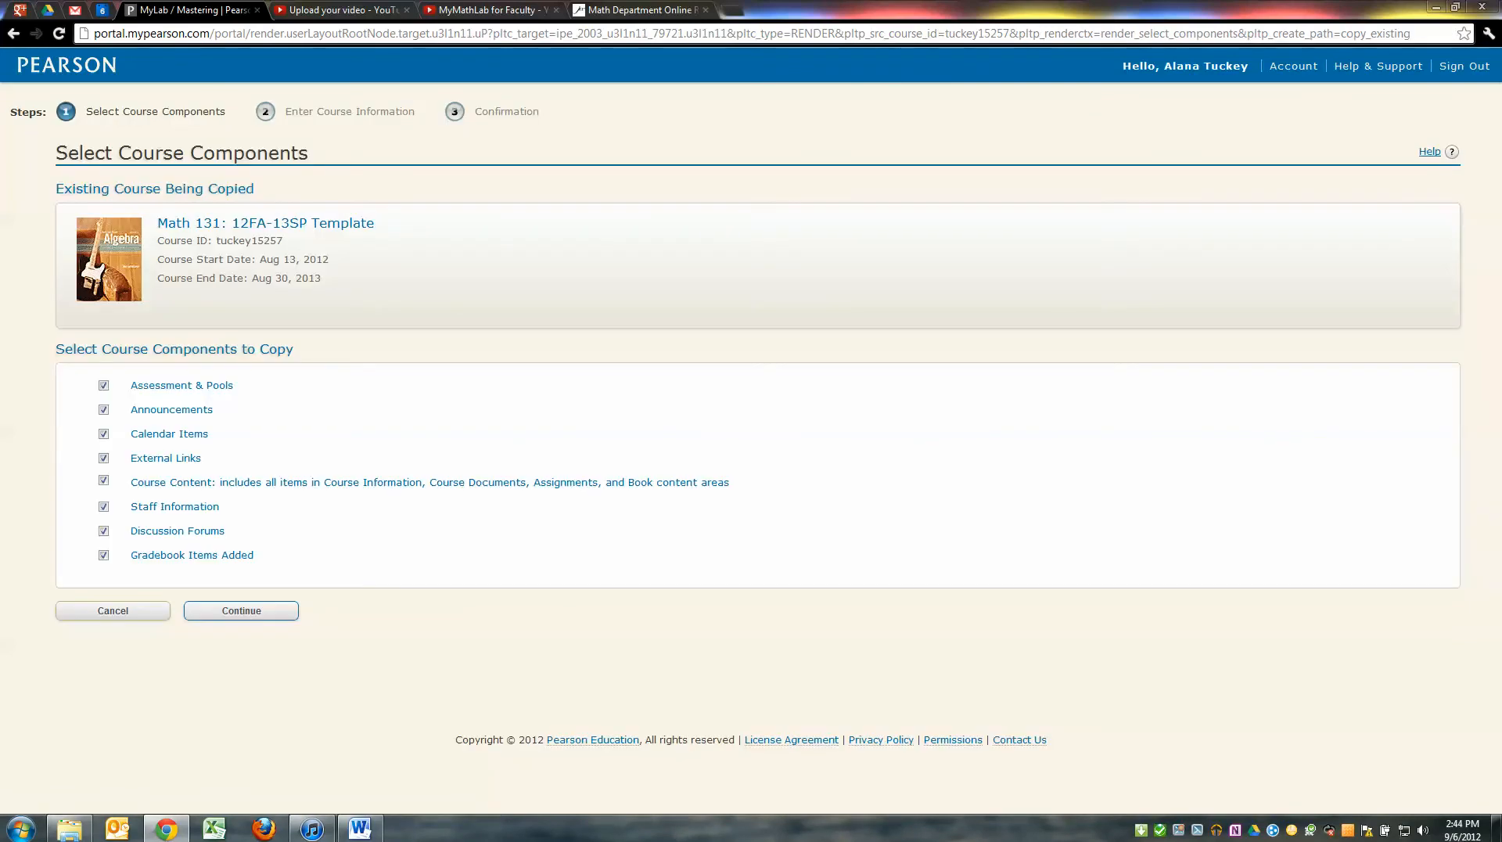
Confirm the Math 131: 12FA-13SP Template course with all eight components checked, and continue
{"action": "left_click_drag", "start_coordinate": [157, 223], "coordinate": [299, 223]}
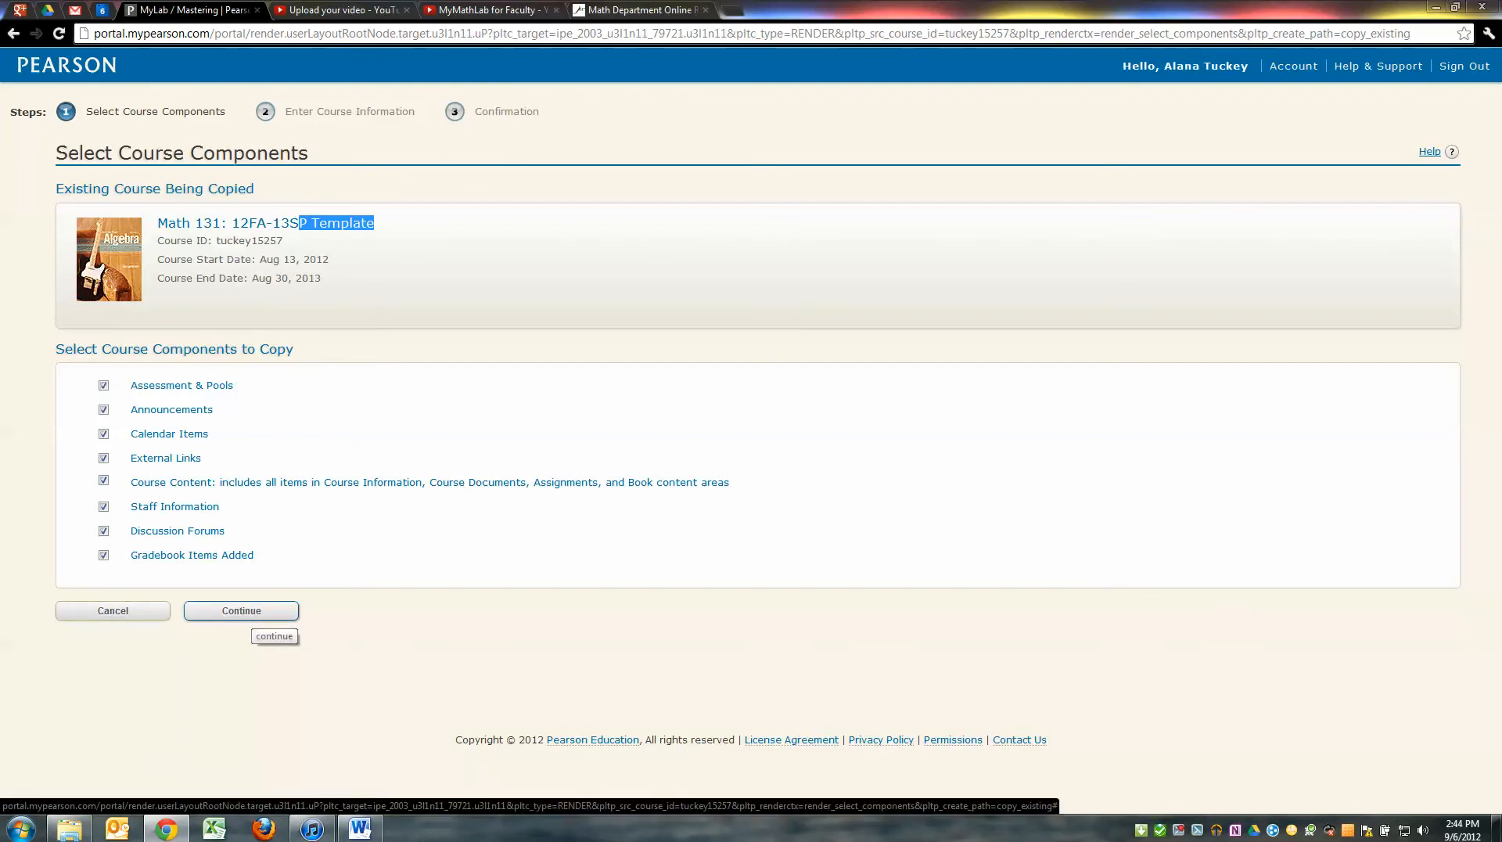
{"action": "left_click", "coordinate": [248, 615]}
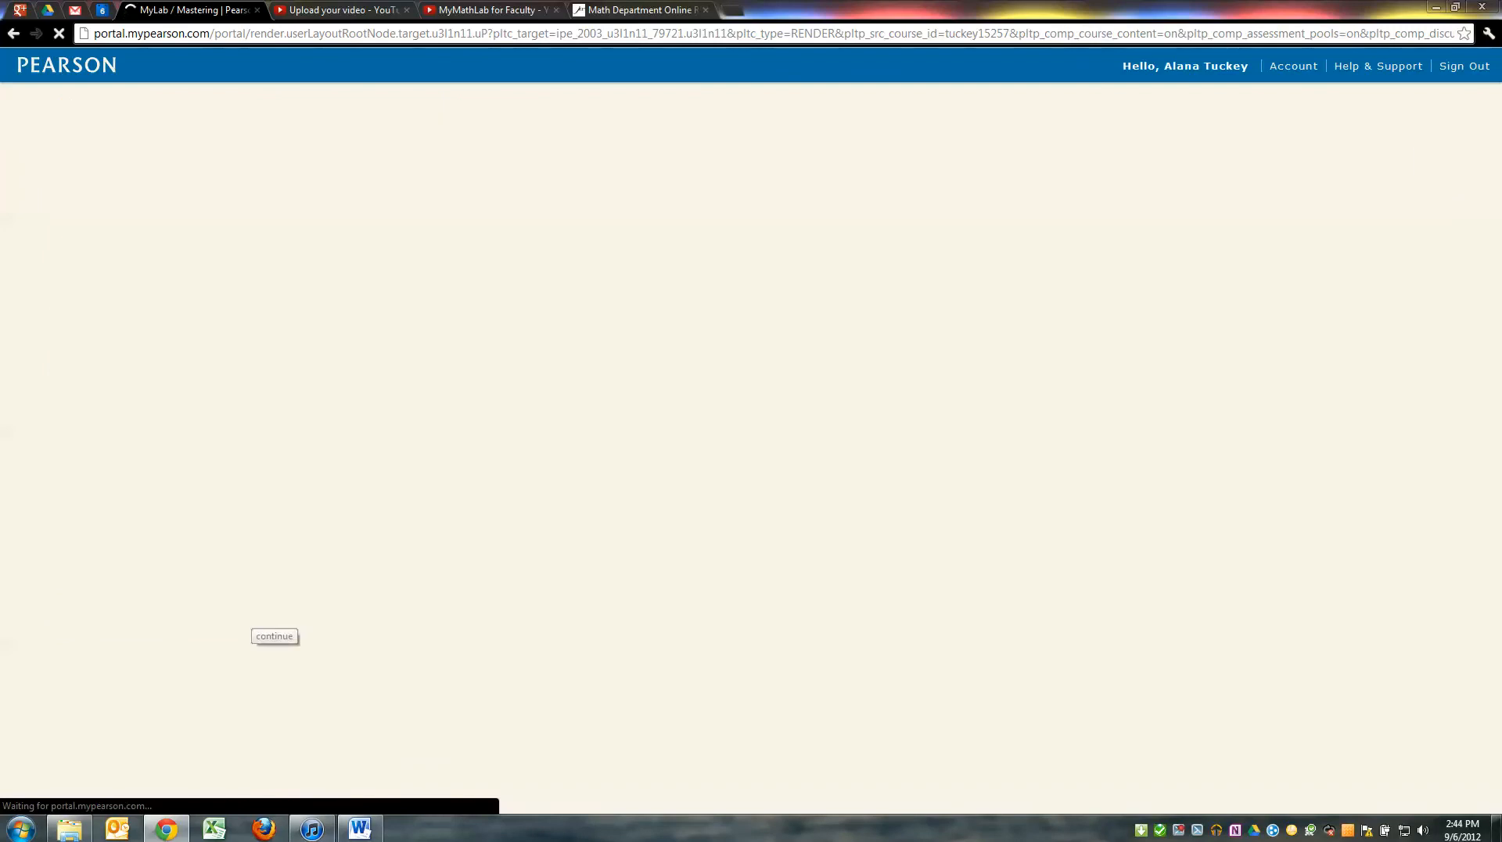
Enter 'Math 131.04 Fall 2012' as the course name
{"action": "scroll", "coordinate": [751, 431], "scroll_direction": "down", "scroll_amount": 3}
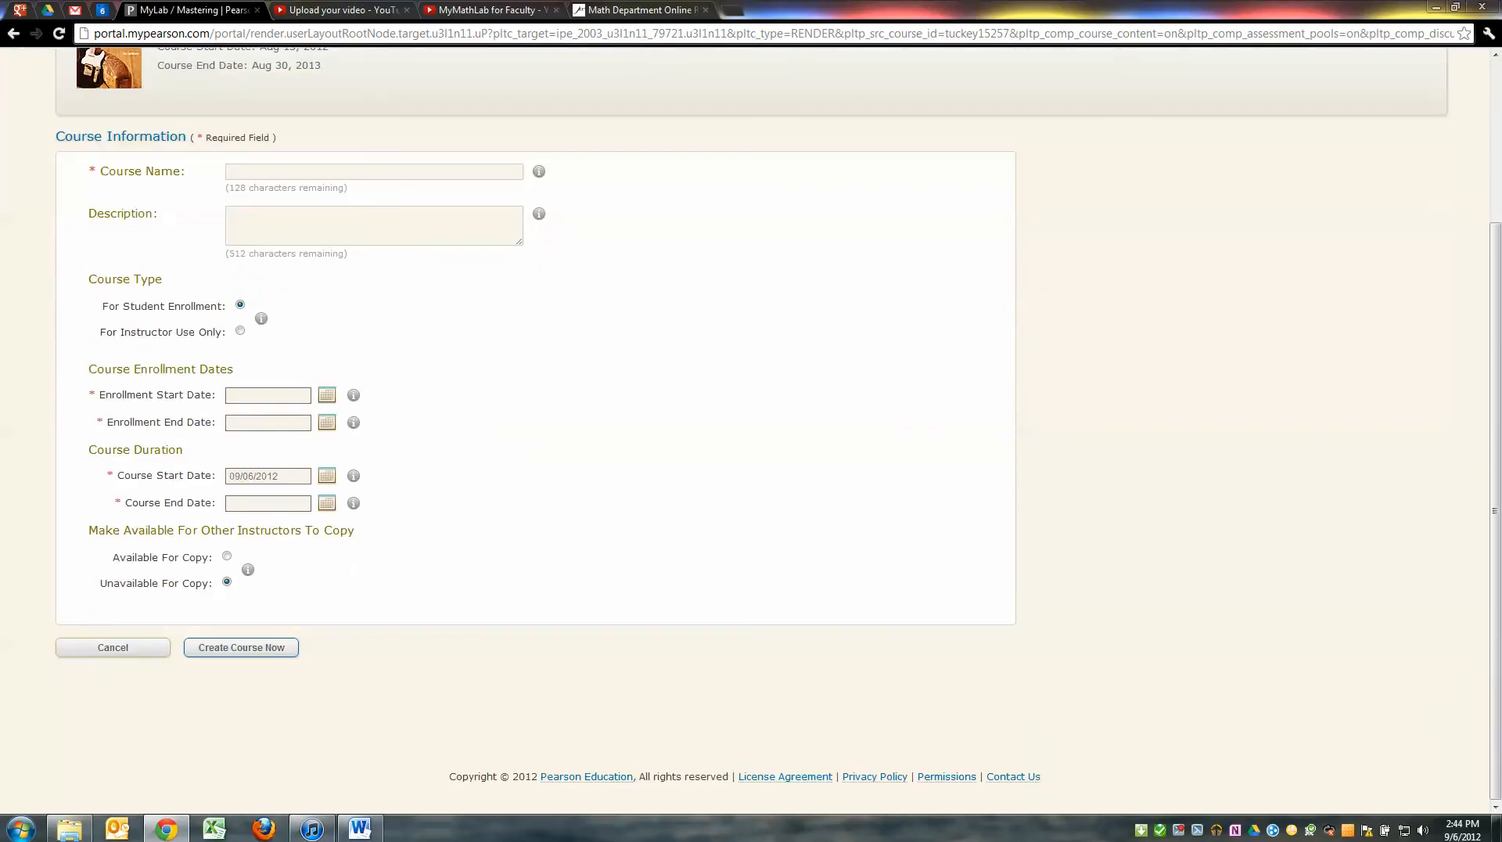
{"action": "left_click", "coordinate": [374, 173]}
{"action": "type", "text": "Math "}
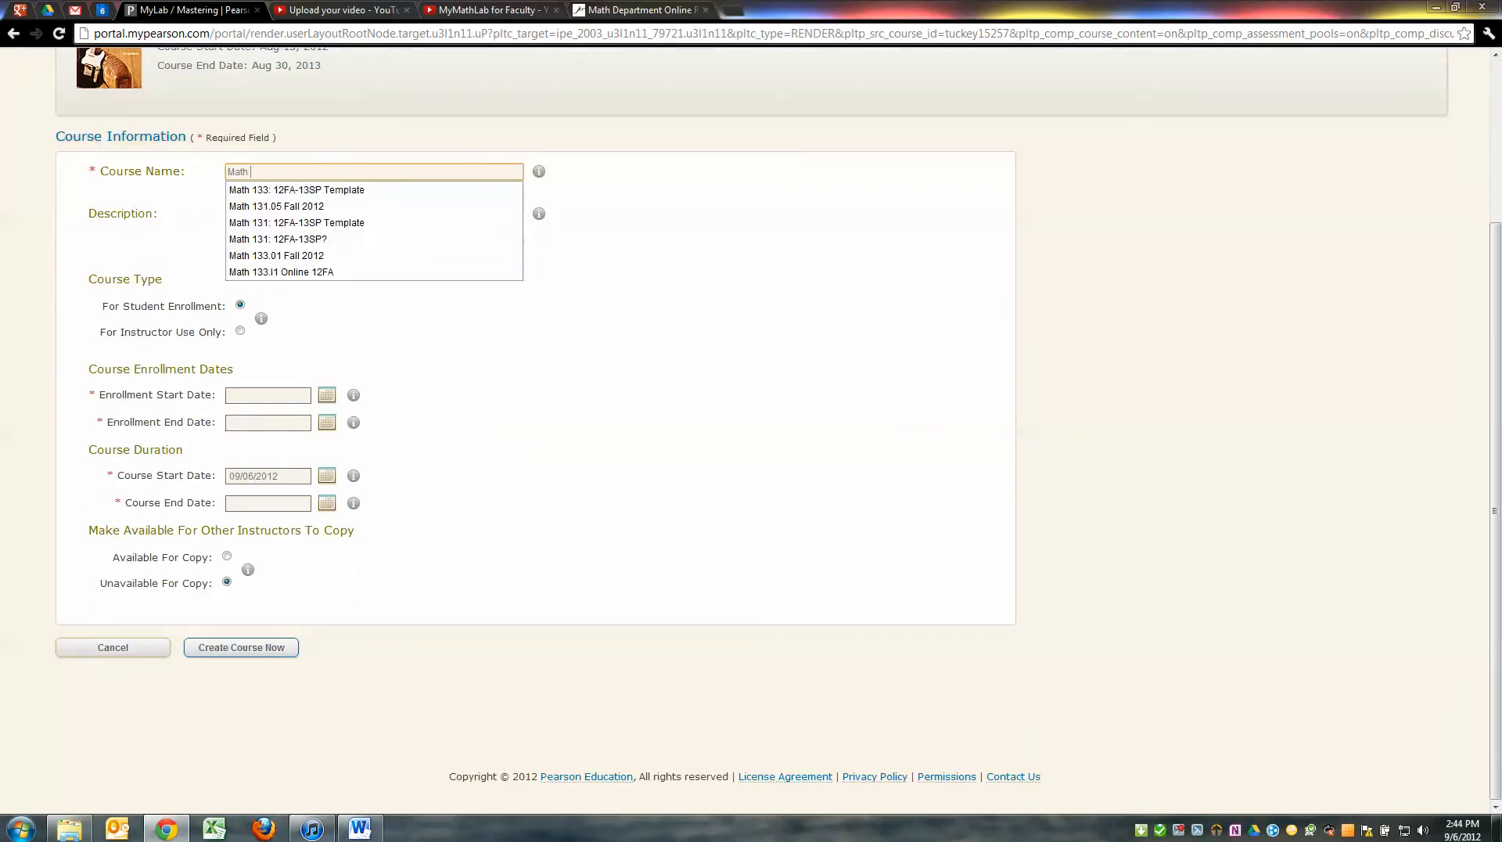
{"action": "type", "text": "131.04 "}
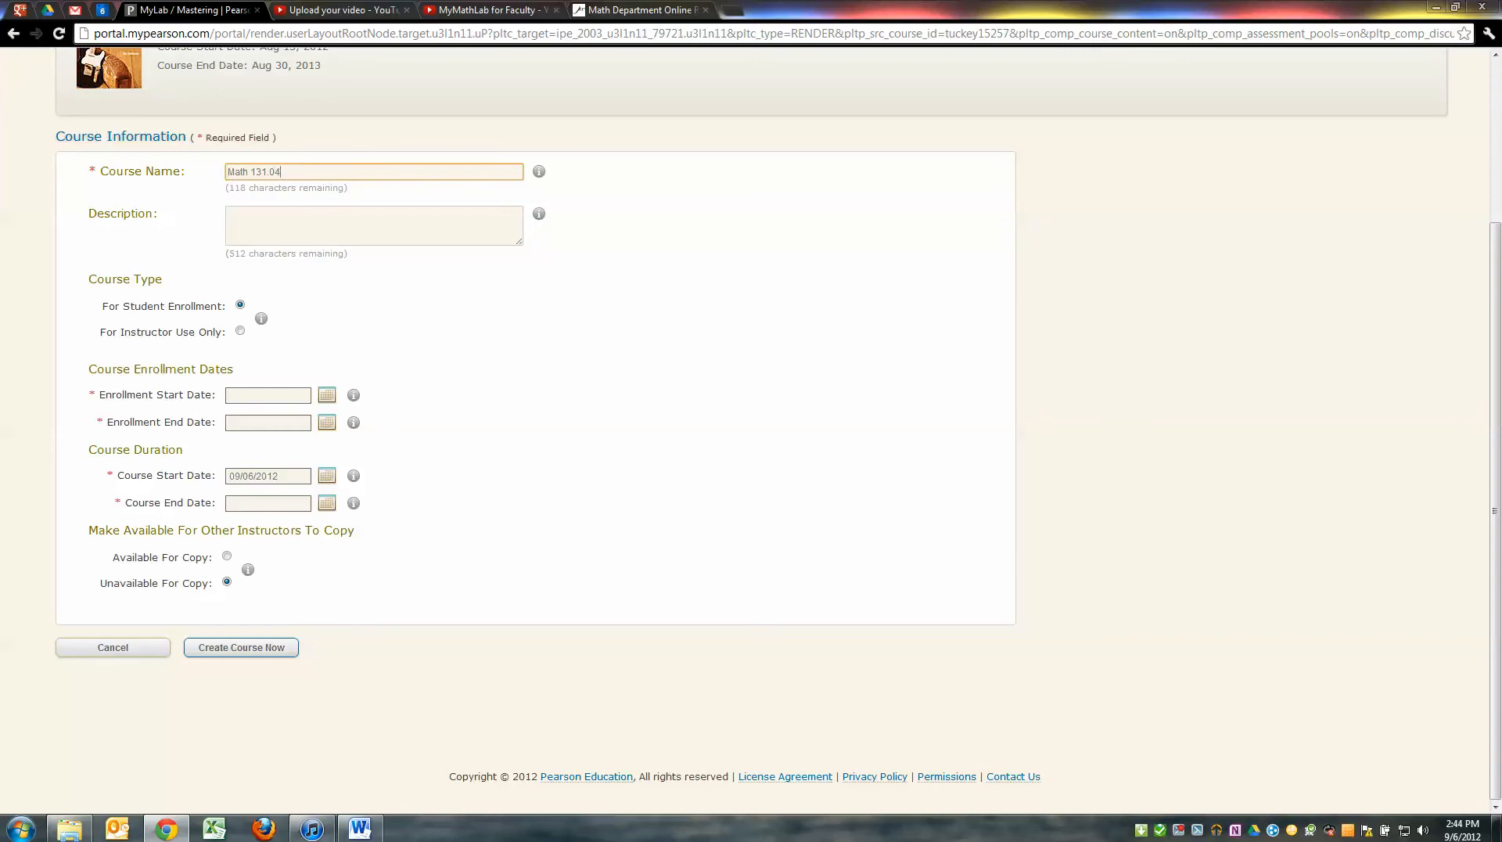
{"action": "type", "text": "Fall 2012"}
{"action": "left_click_drag", "start_coordinate": [267, 172], "coordinate": [324, 173]}
Leave the description blank and keep the course type set to For Student Enrollment
{"action": "left_click", "coordinate": [297, 221]}
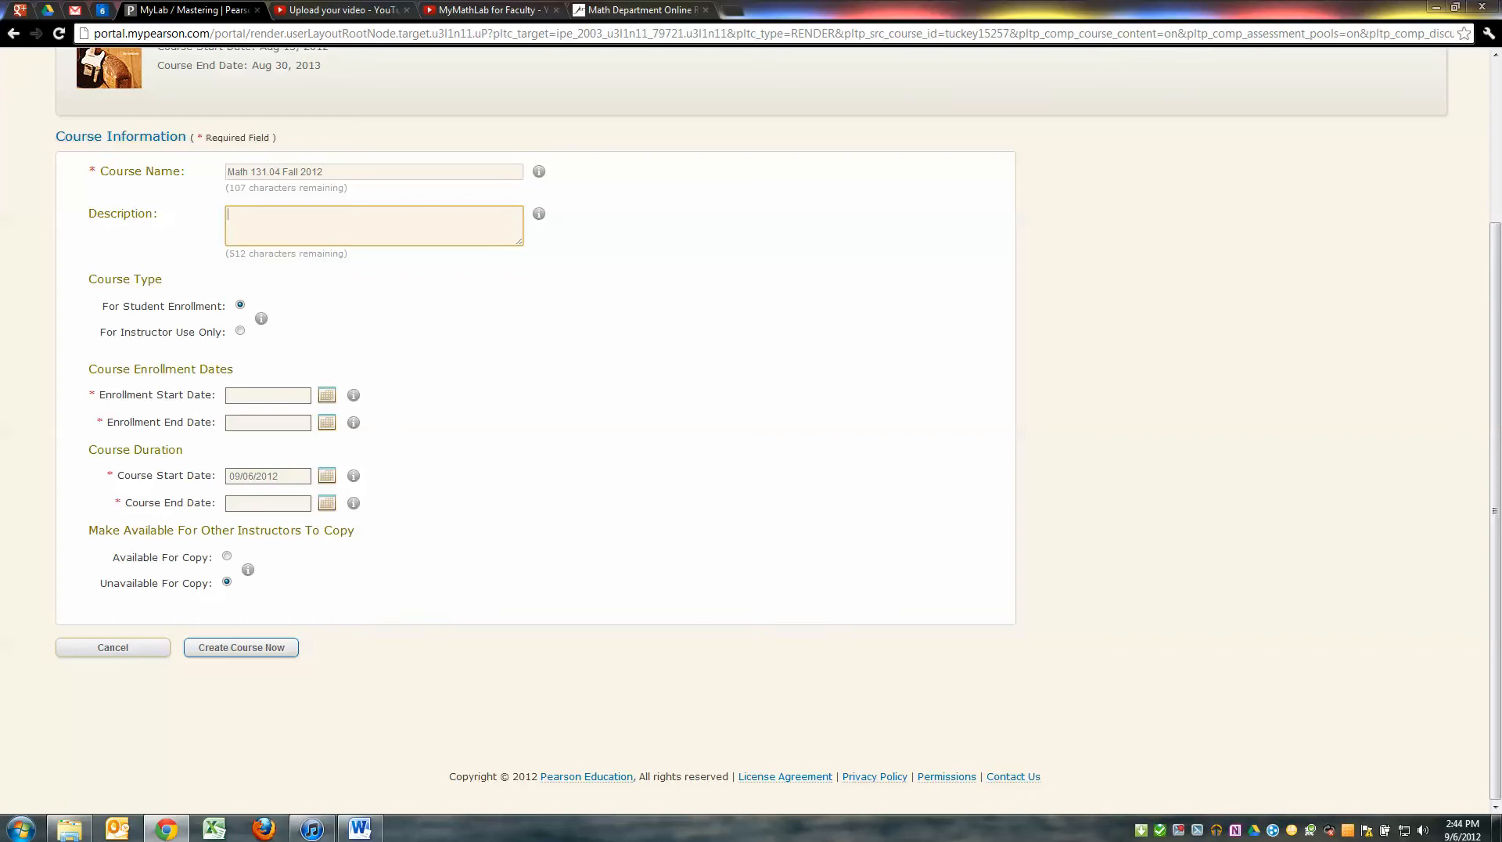
{"action": "left_click_drag", "start_coordinate": [102, 306], "coordinate": [227, 306]}
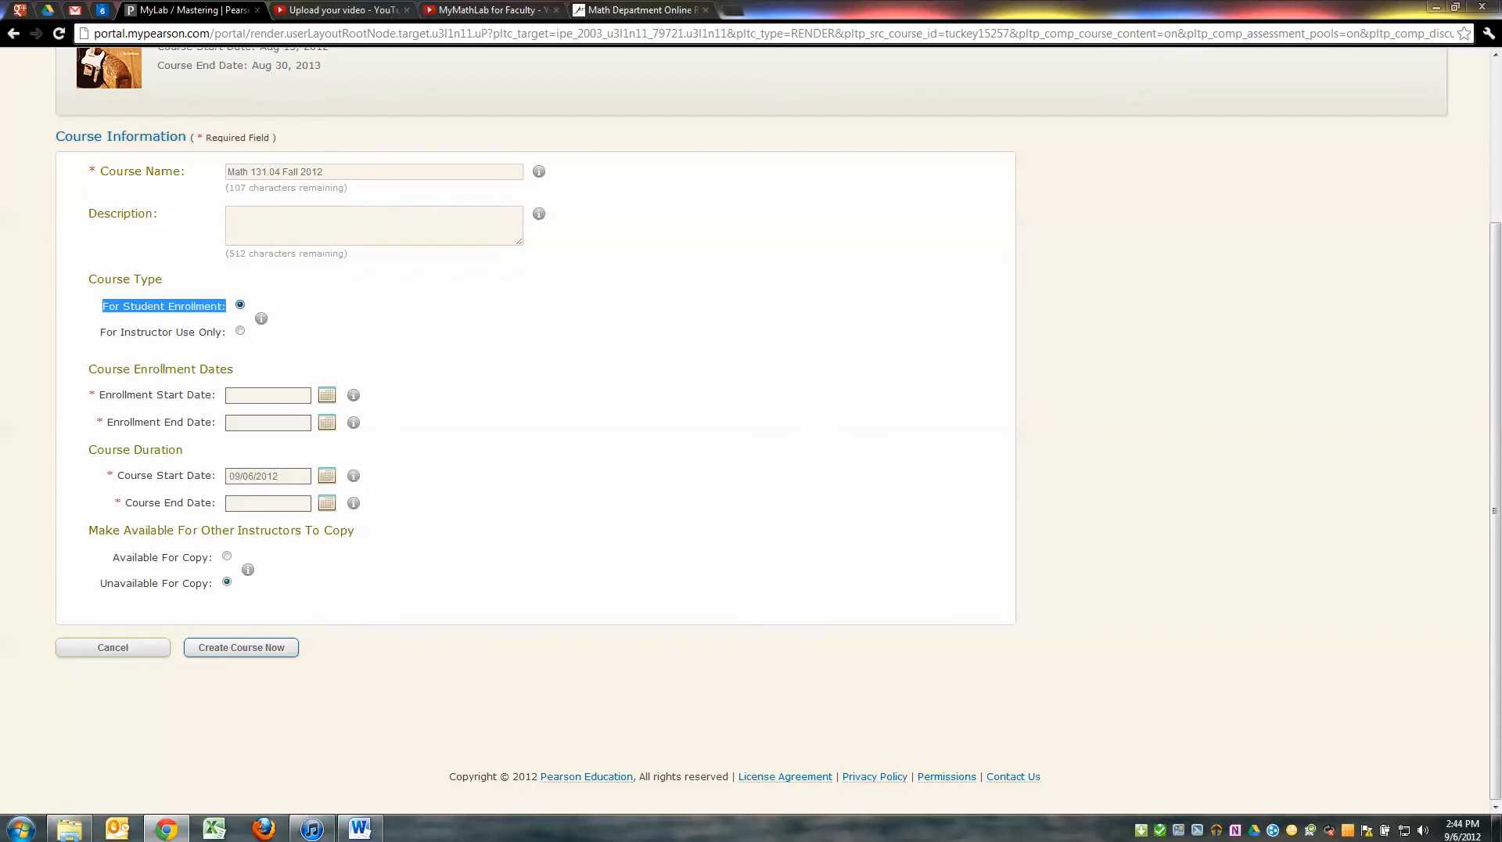
{"action": "left_click_drag", "start_coordinate": [100, 332], "coordinate": [227, 332]}
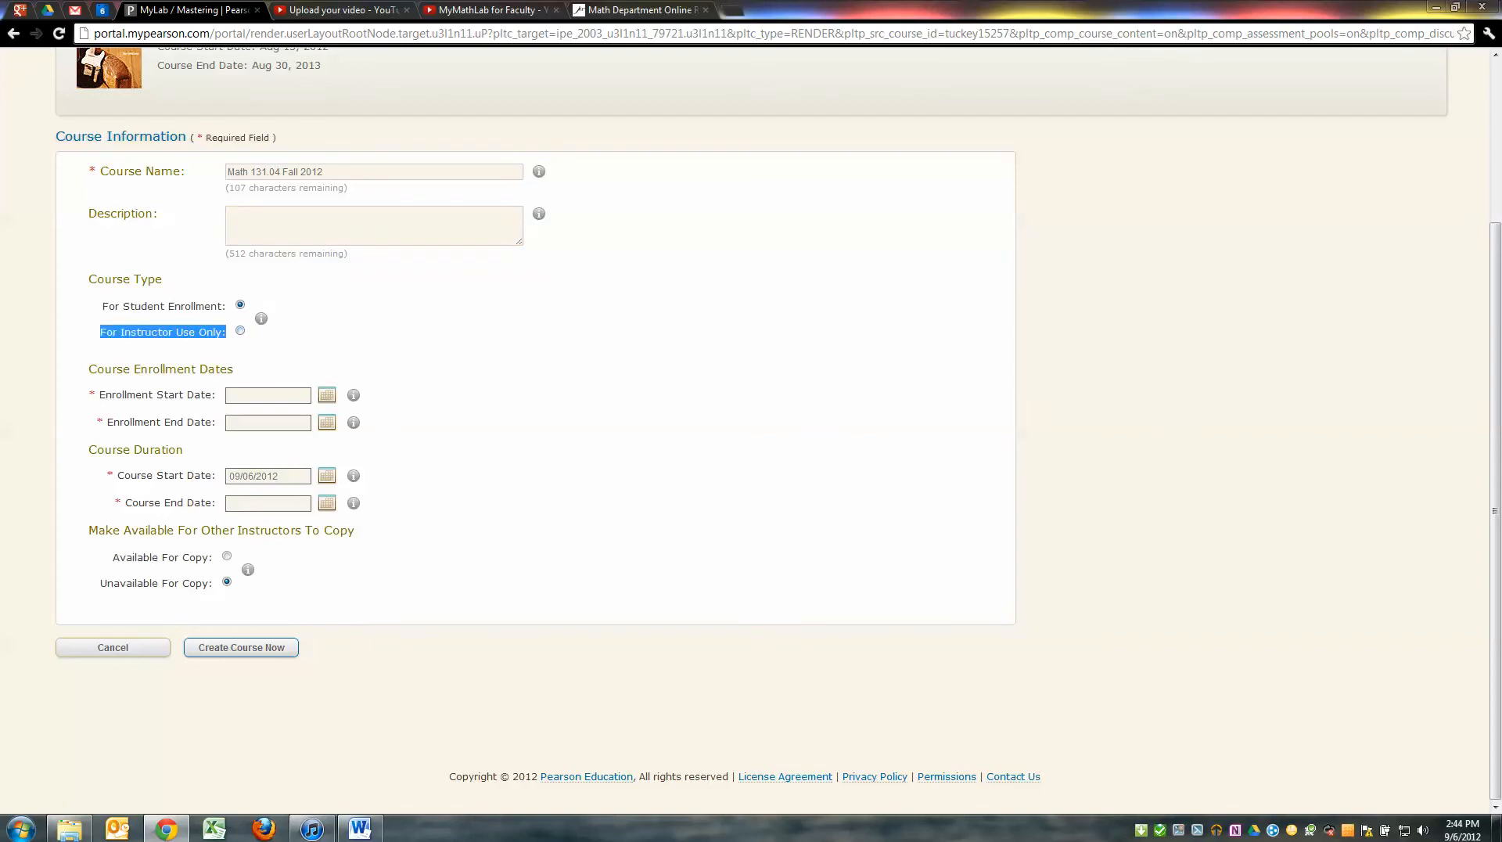
{"action": "left_click", "coordinate": [240, 330]}
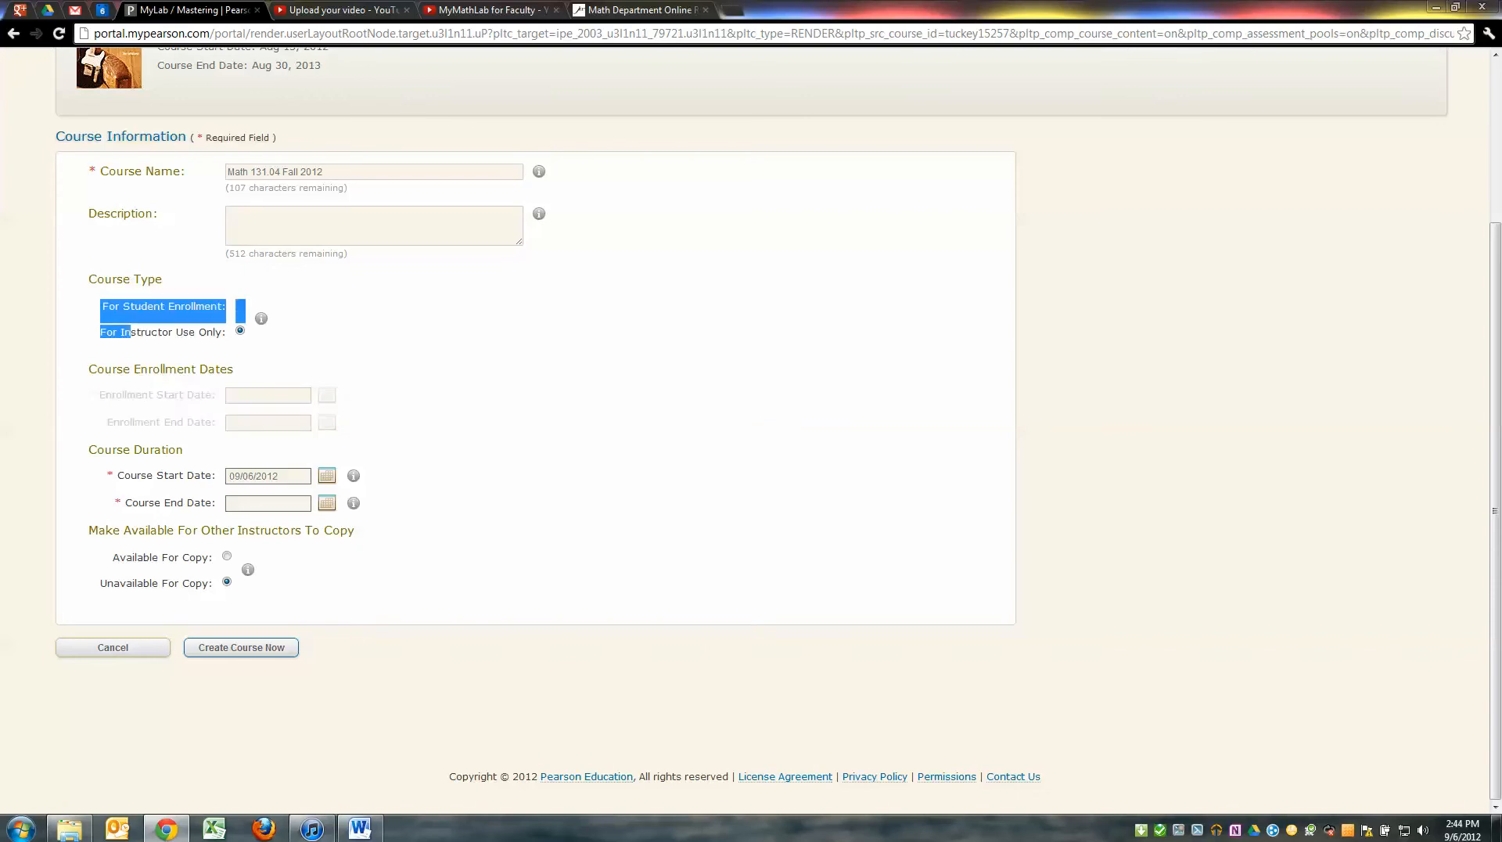
{"action": "left_click_drag", "start_coordinate": [216, 332], "coordinate": [102, 308]}
{"action": "left_click", "coordinate": [240, 306]}
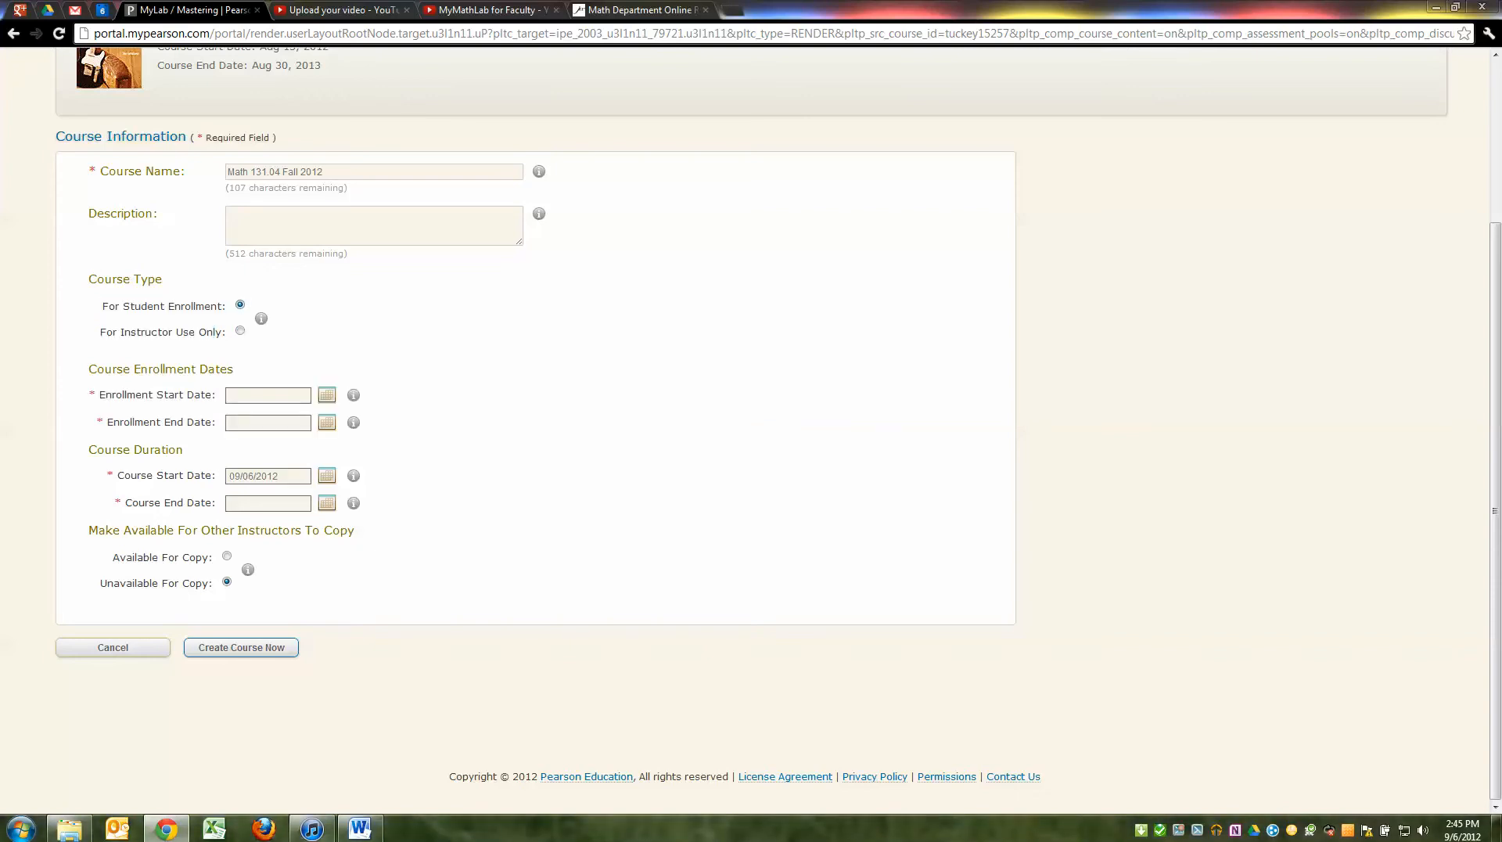
Set enrollment start to 09/06/2012 and try the enrollment end date calendar
{"action": "left_click", "coordinate": [327, 395]}
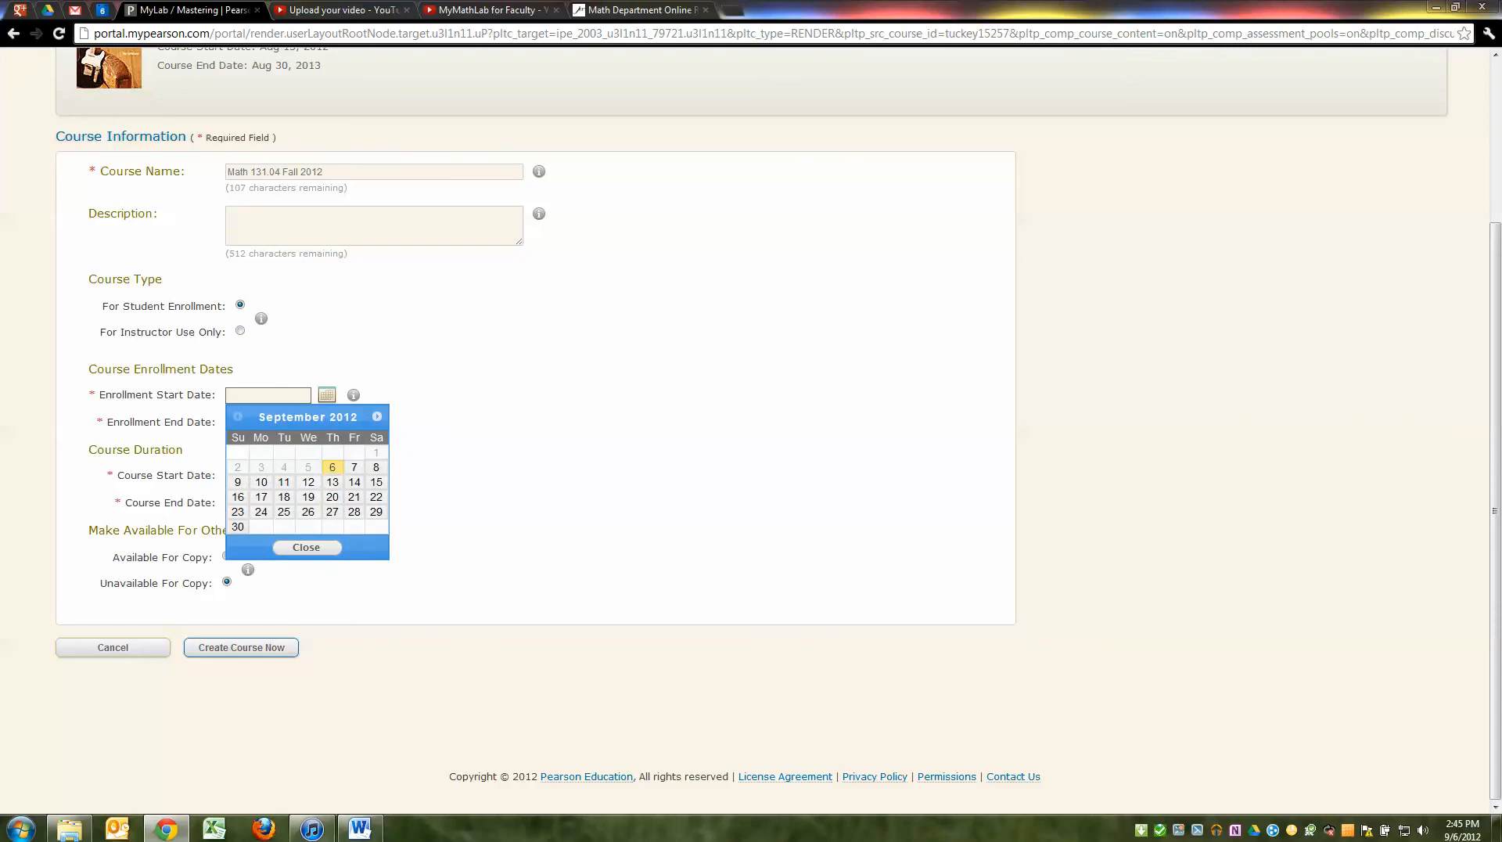
{"action": "left_click", "coordinate": [332, 467]}
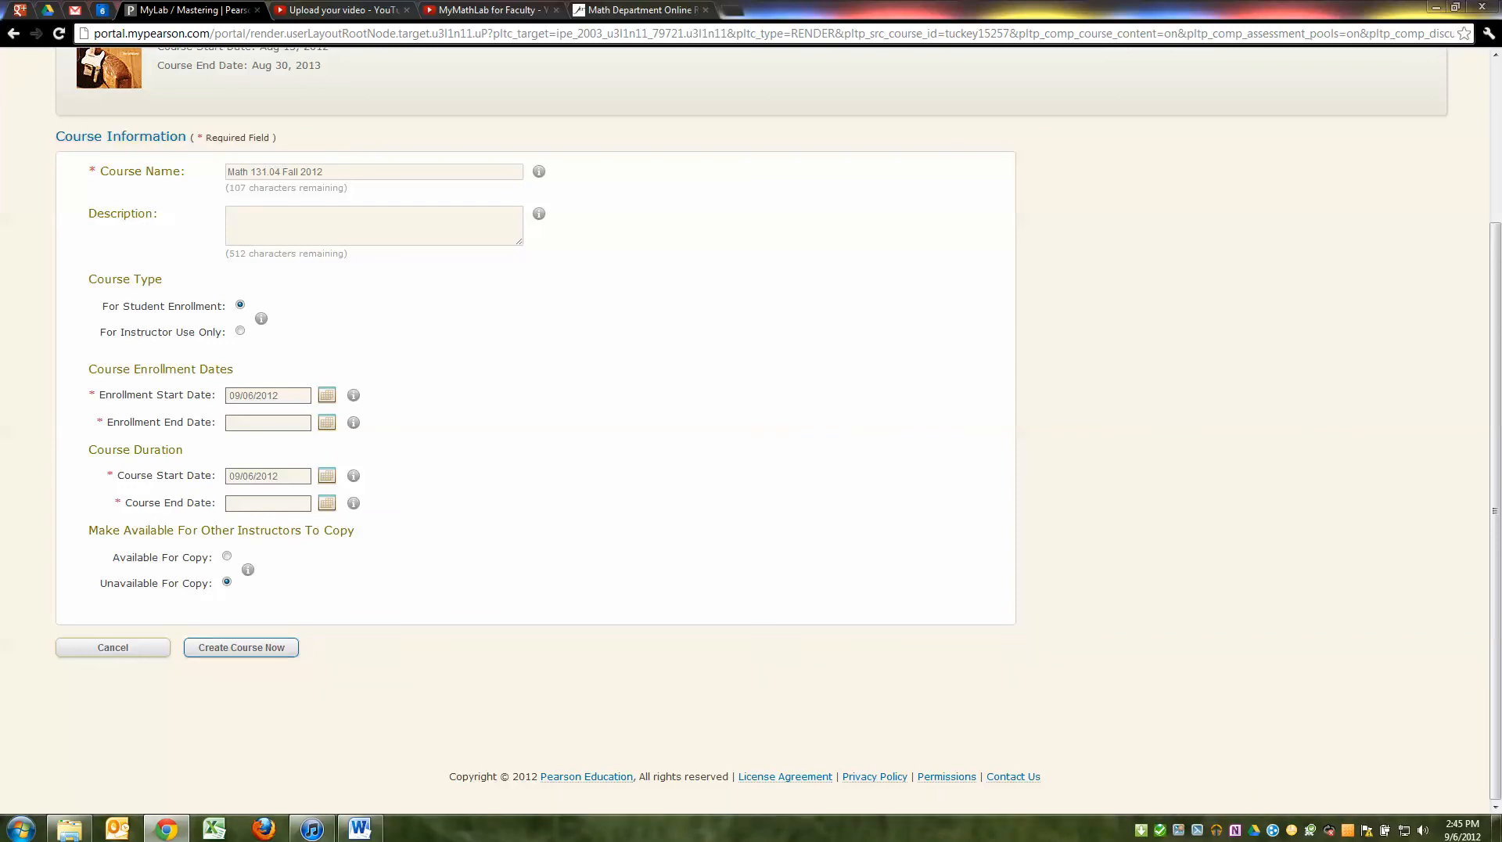
{"action": "left_click", "coordinate": [227, 582]}
{"action": "left_click", "coordinate": [327, 503]}
{"action": "left_click", "coordinate": [327, 422]}
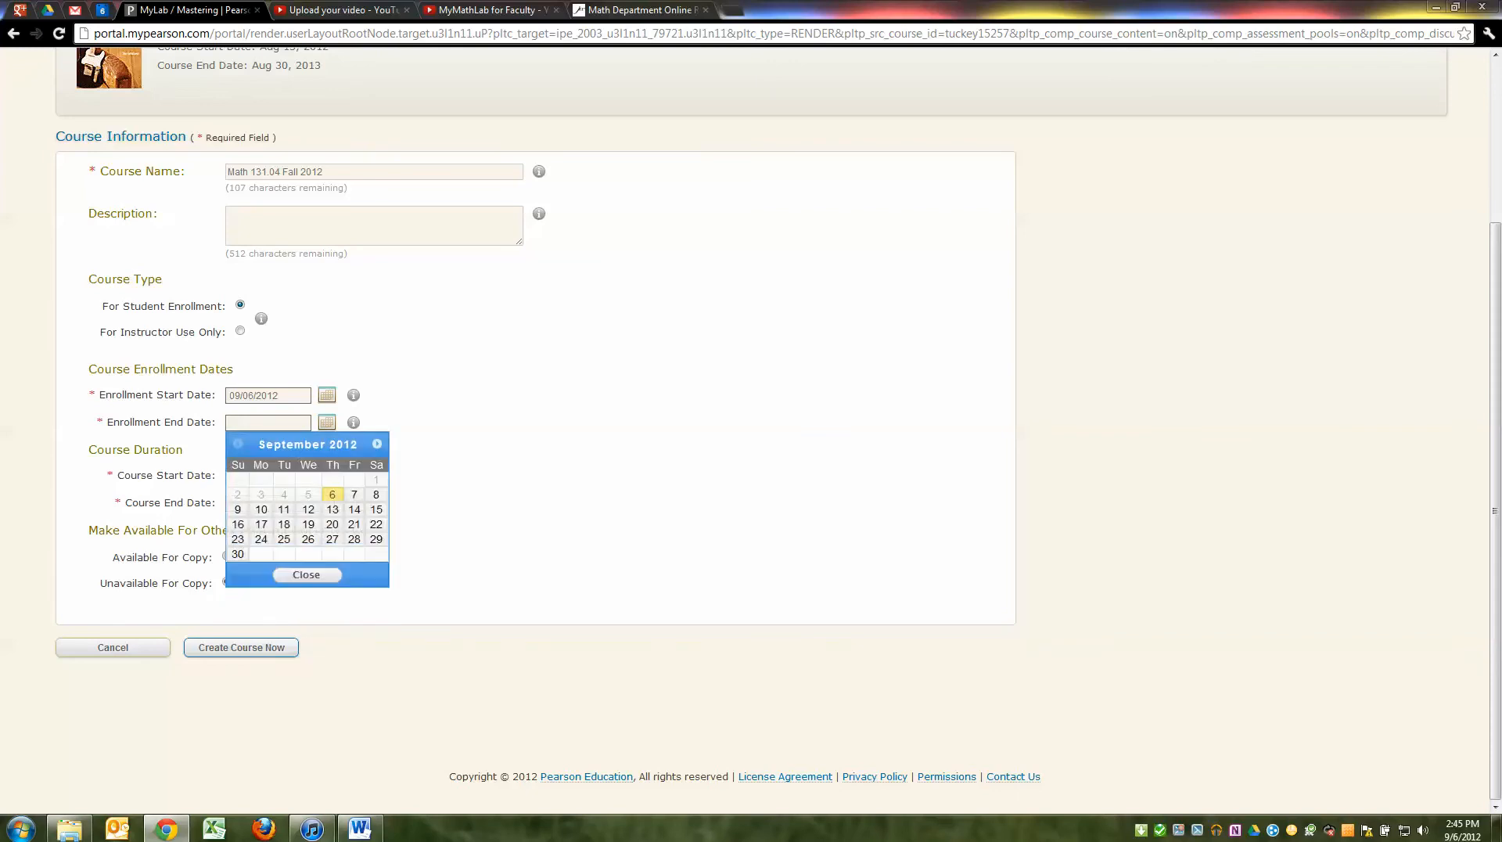
{"action": "left_click", "coordinate": [327, 422]}
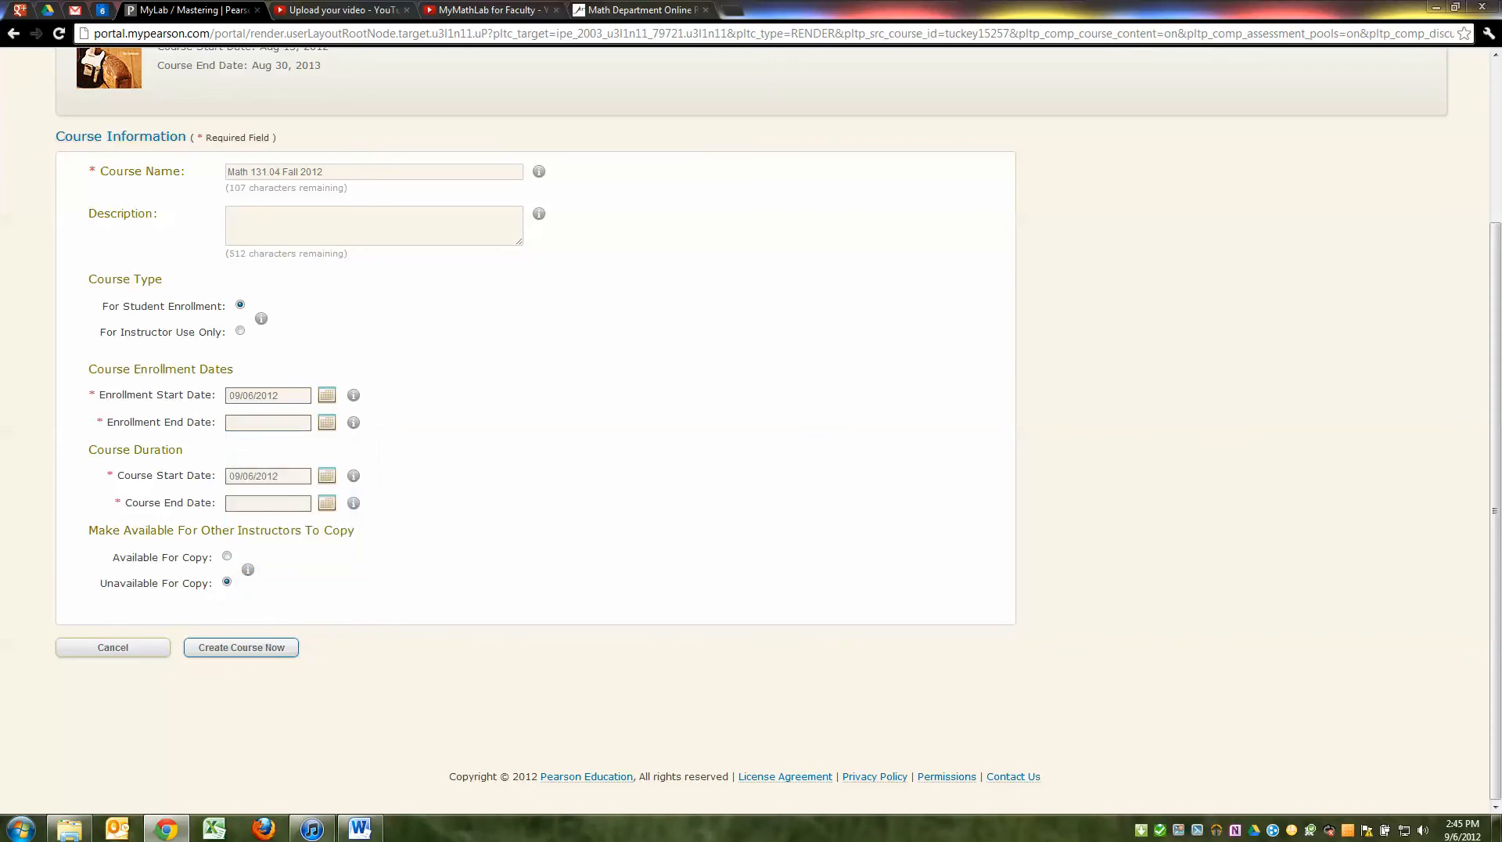
{"action": "left_click", "coordinate": [327, 422]}
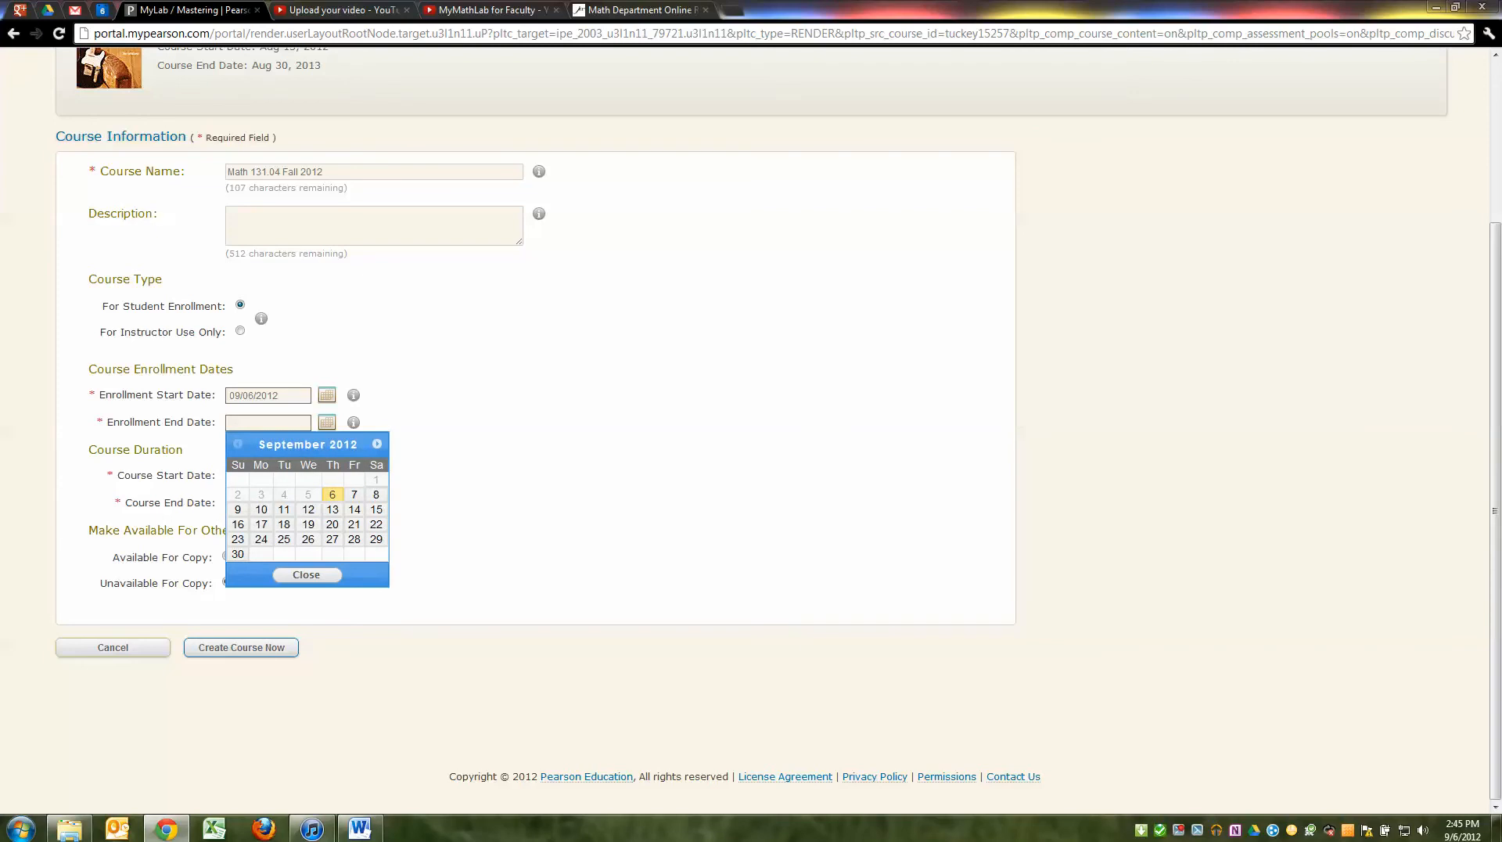
{"action": "left_click", "coordinate": [328, 422]}
{"action": "left_click", "coordinate": [327, 423]}
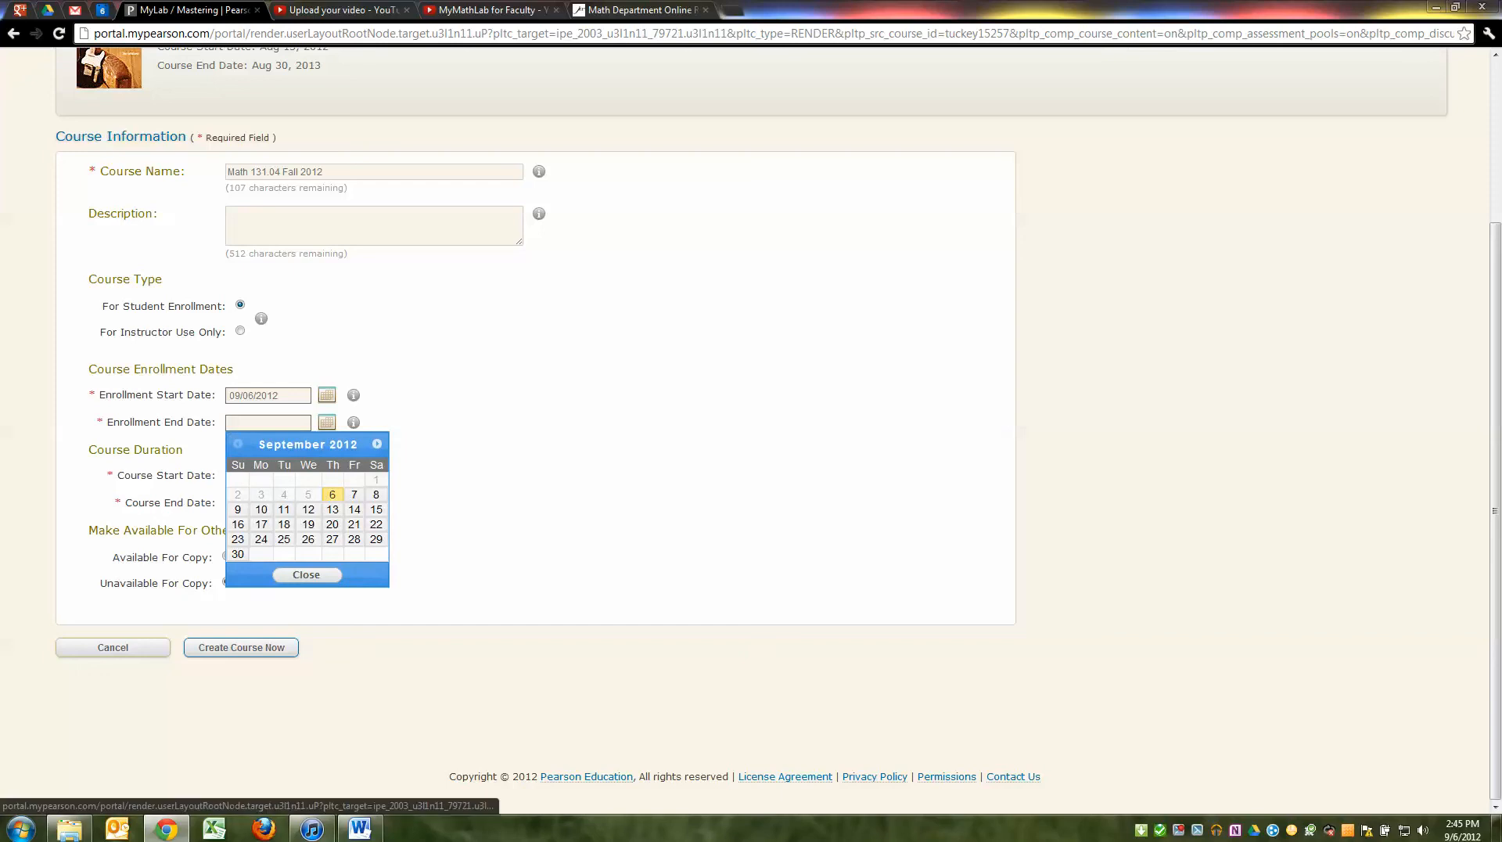
{"action": "left_click", "coordinate": [238, 444]}
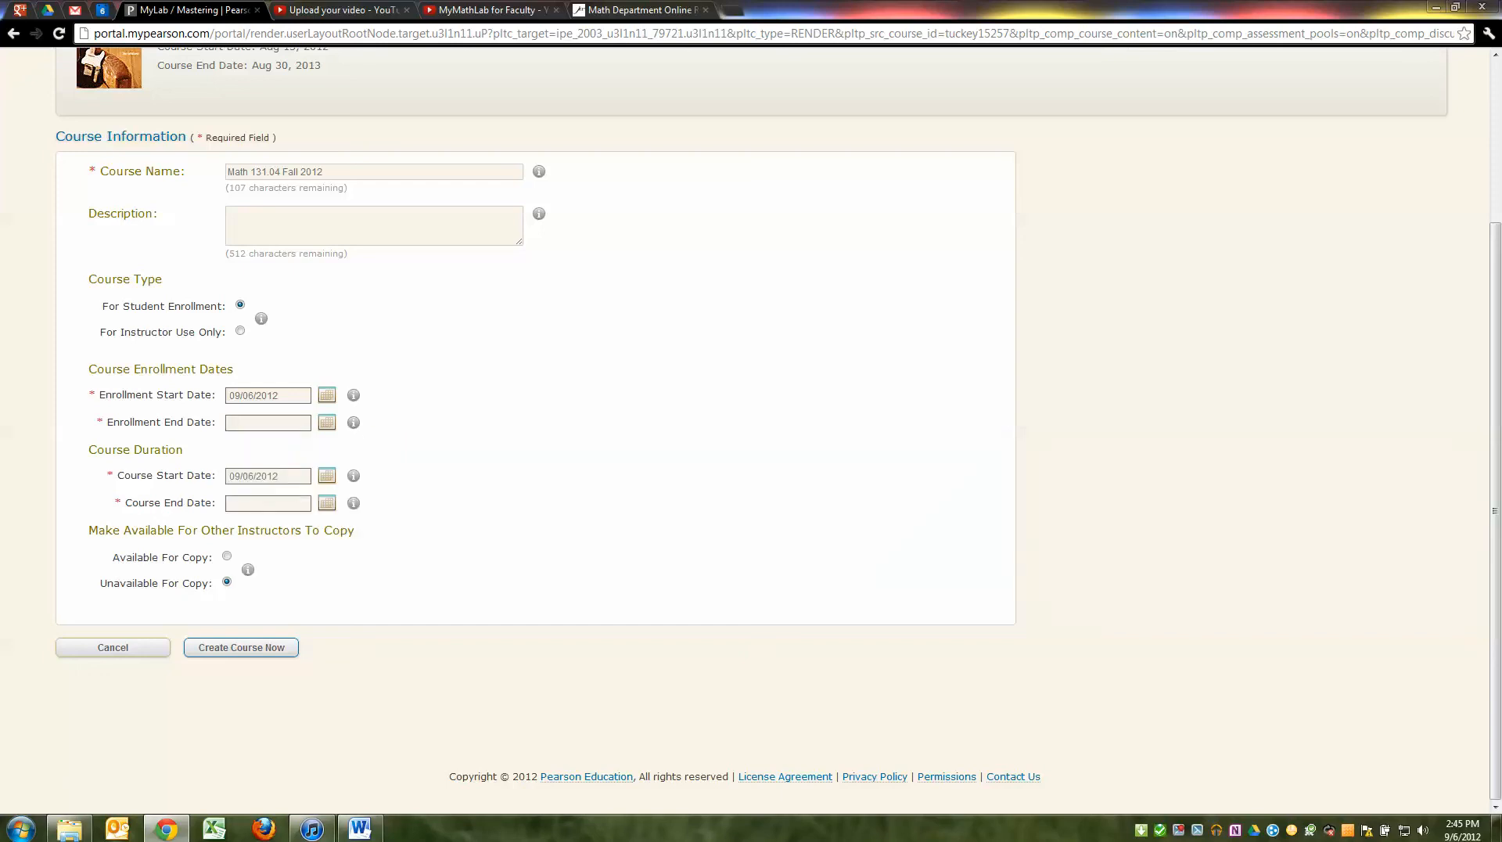
Try the course end date calendar, then back out of an accidental Cancel to keep the form
{"action": "left_click", "coordinate": [327, 503]}
{"action": "left_click", "coordinate": [327, 503]}
{"action": "left_click", "coordinate": [327, 503]}
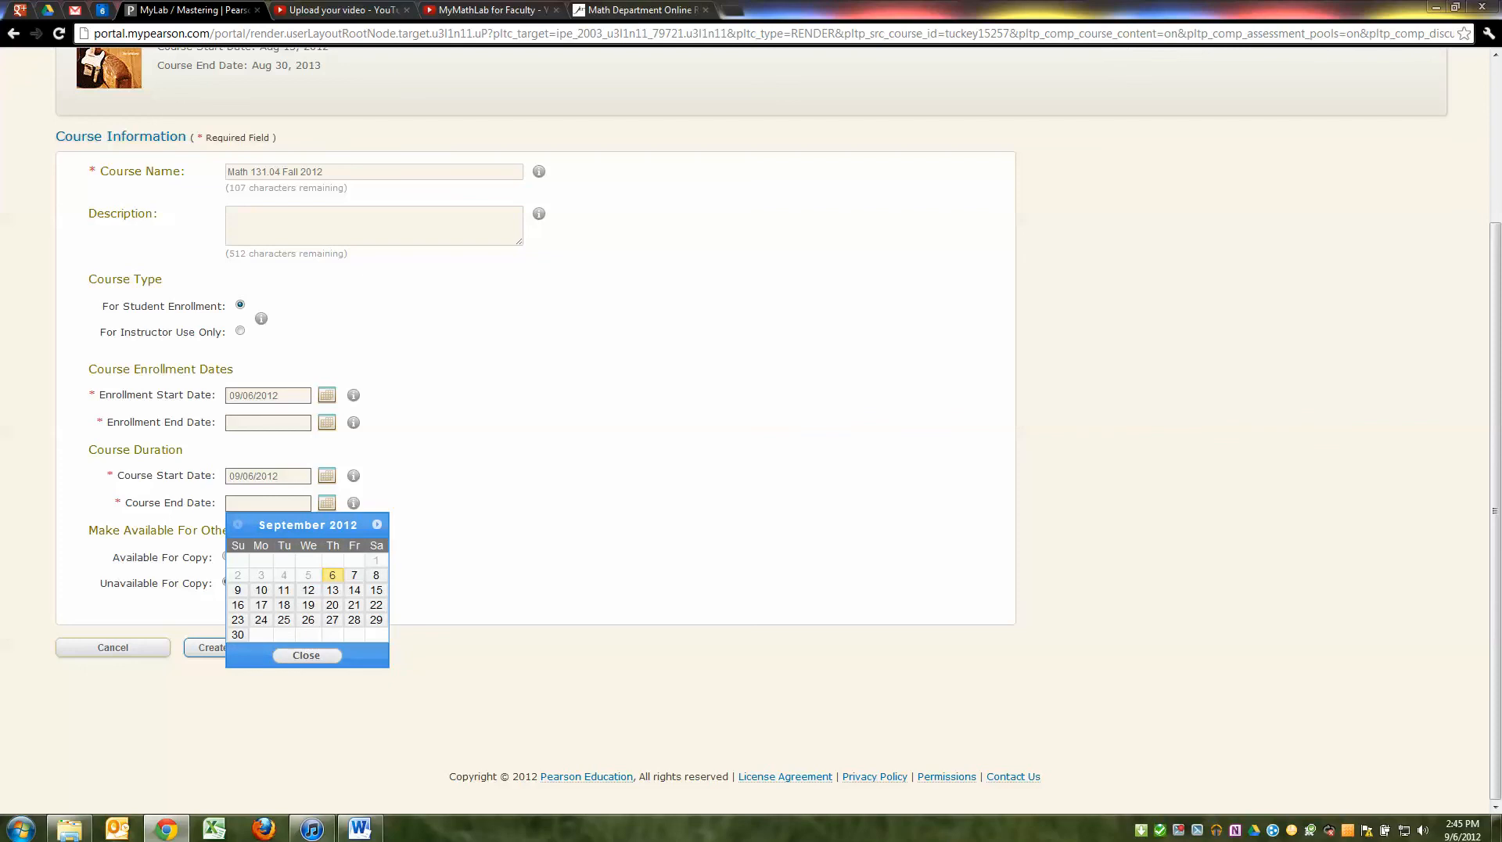
{"action": "left_click", "coordinate": [438, 504]}
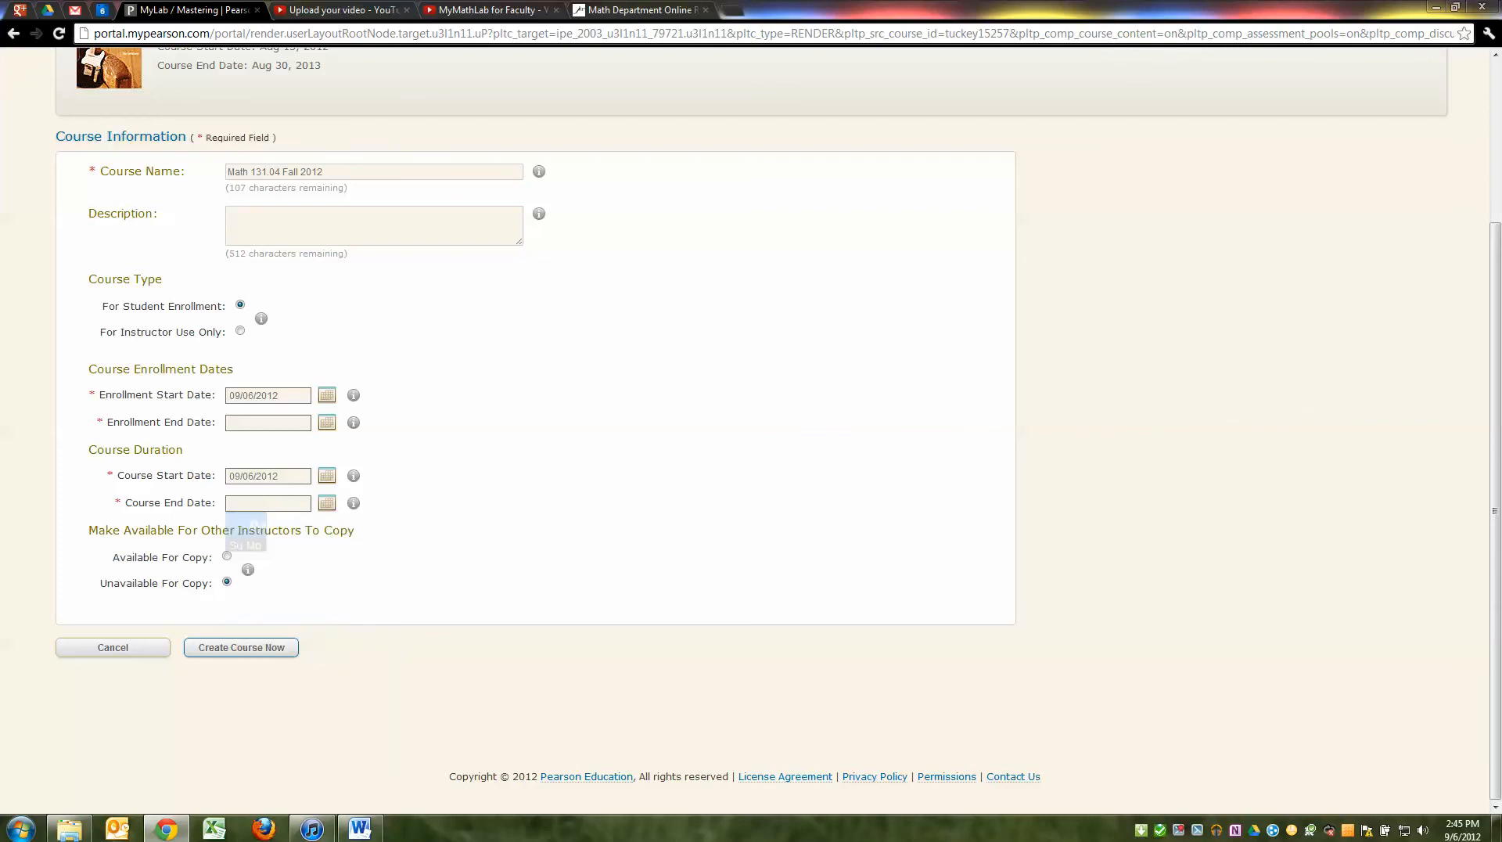
{"action": "left_click", "coordinate": [327, 503]}
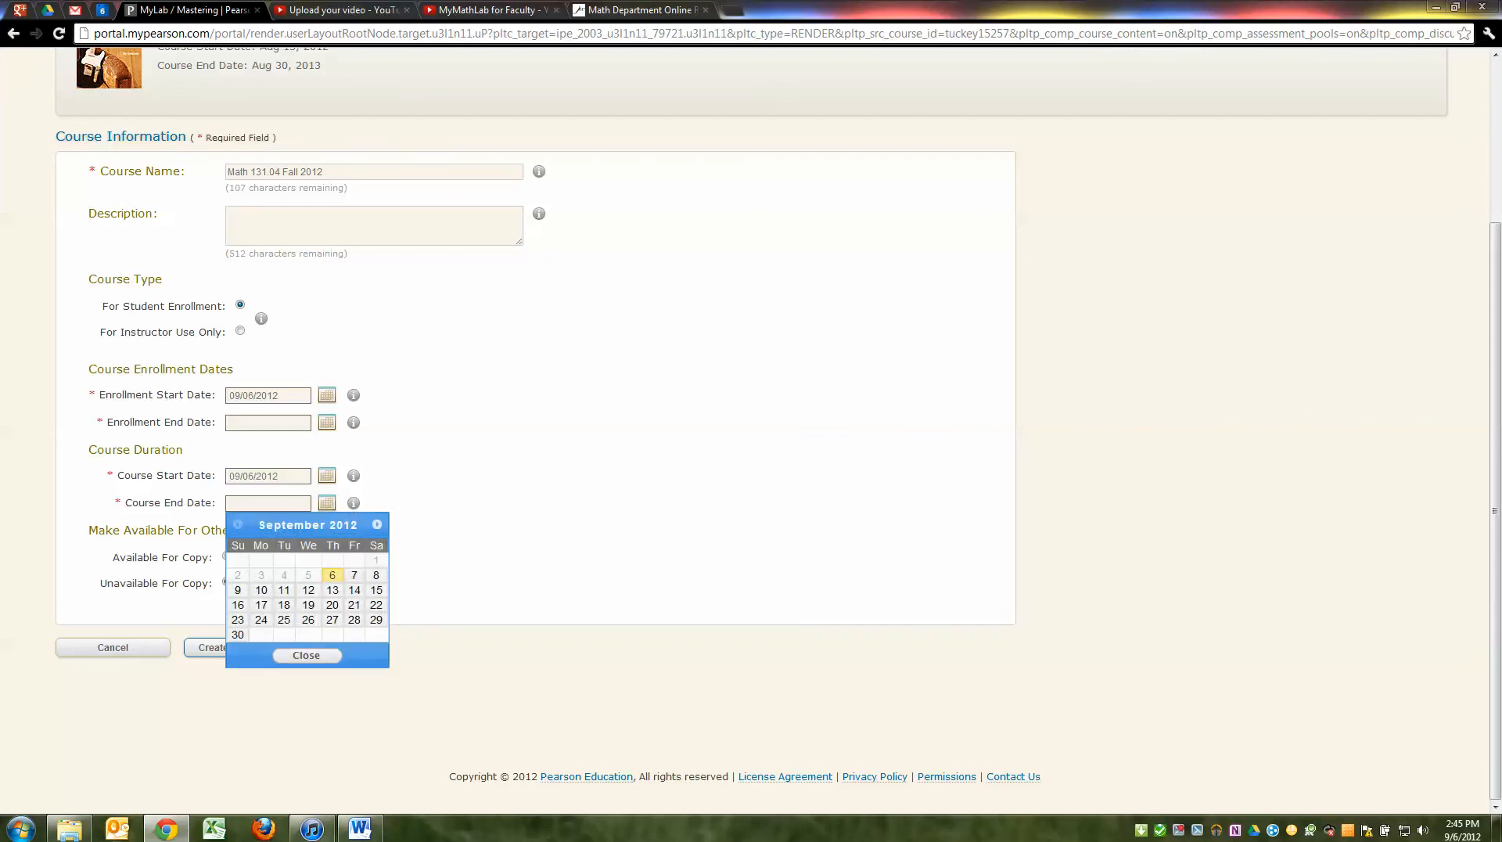
{"action": "left_click", "coordinate": [327, 503]}
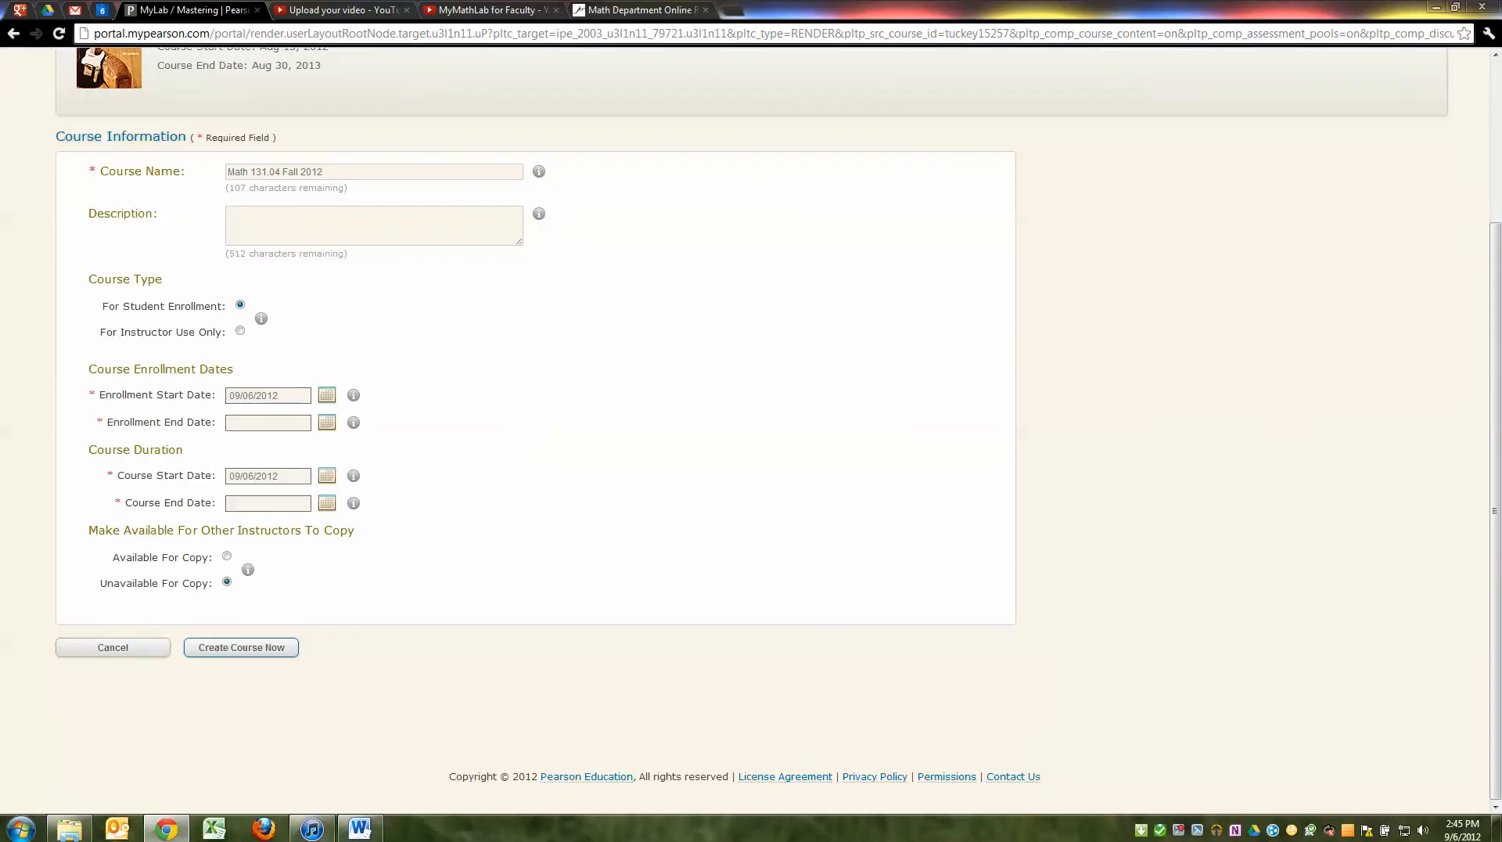
{"action": "left_click", "coordinate": [113, 647]}
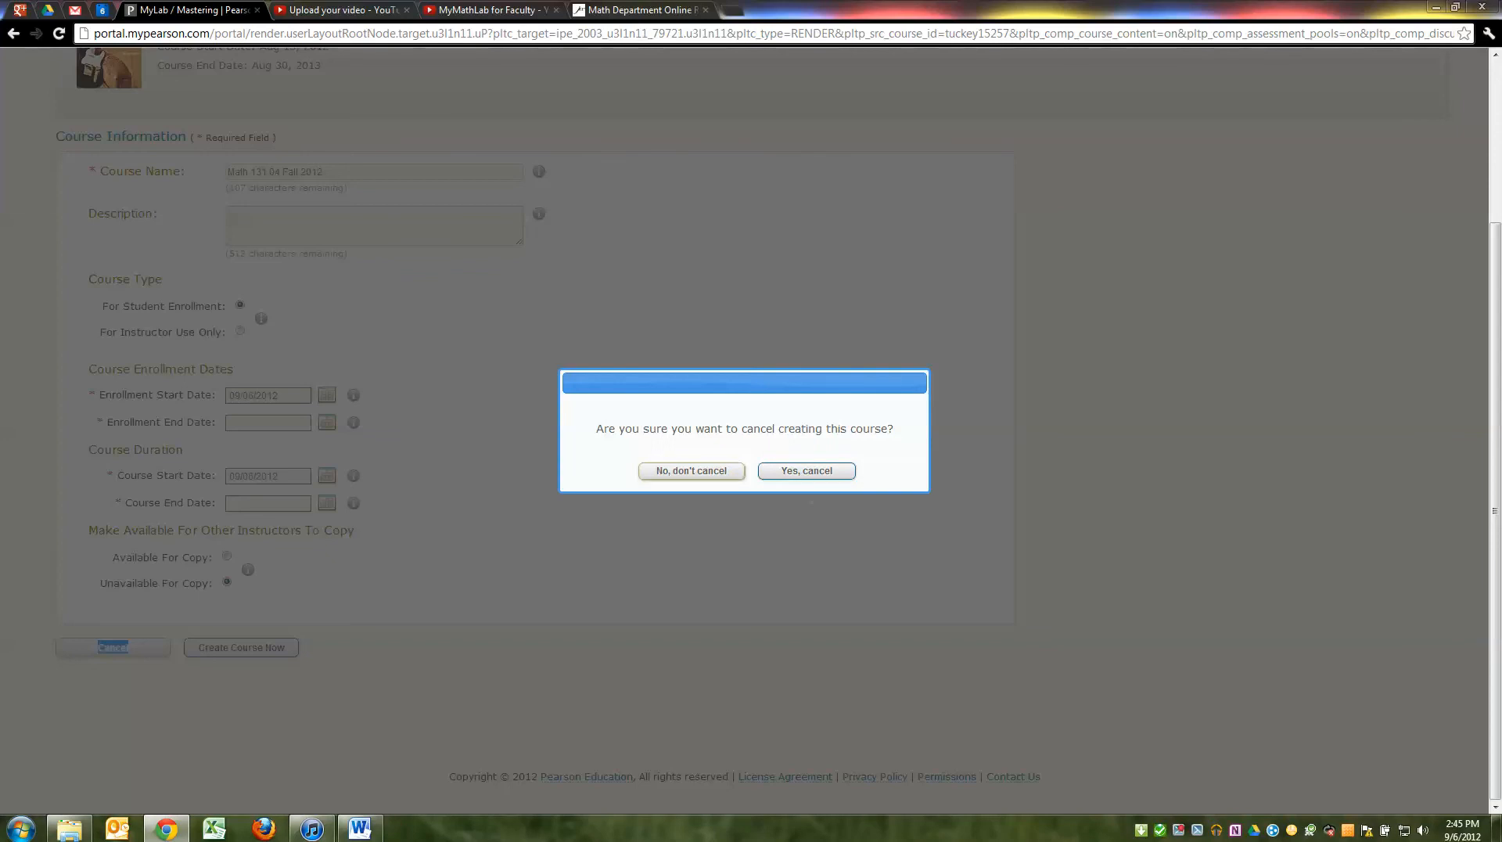
{"action": "left_click", "coordinate": [691, 470]}
Set enrollment end 09/30/2012 and course end 12/14/2012, make it available for copy, and create it
{"action": "left_click", "coordinate": [327, 423]}
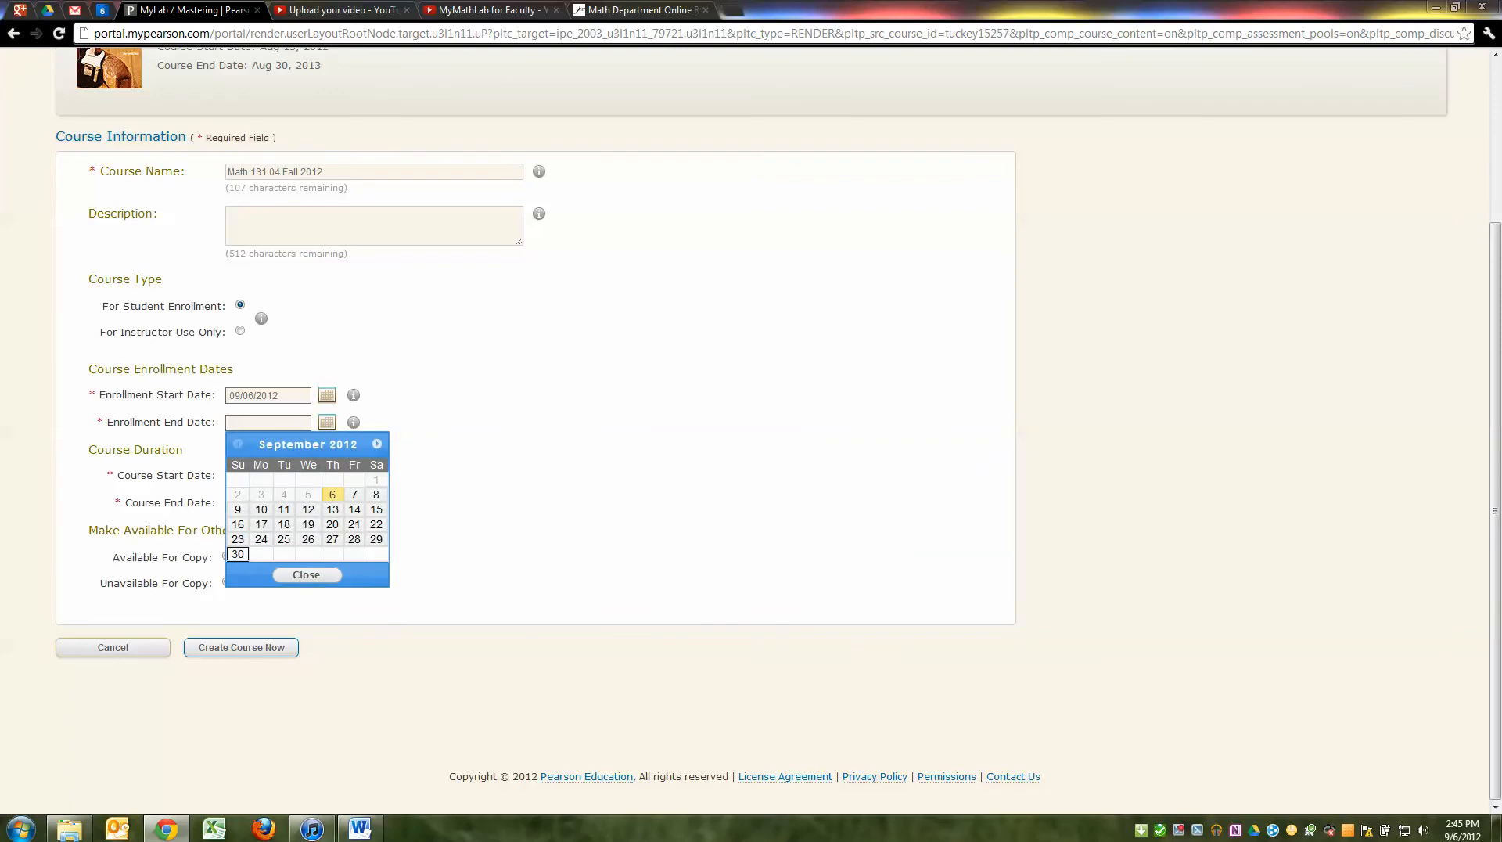
{"action": "left_click", "coordinate": [237, 554]}
{"action": "left_click", "coordinate": [327, 503]}
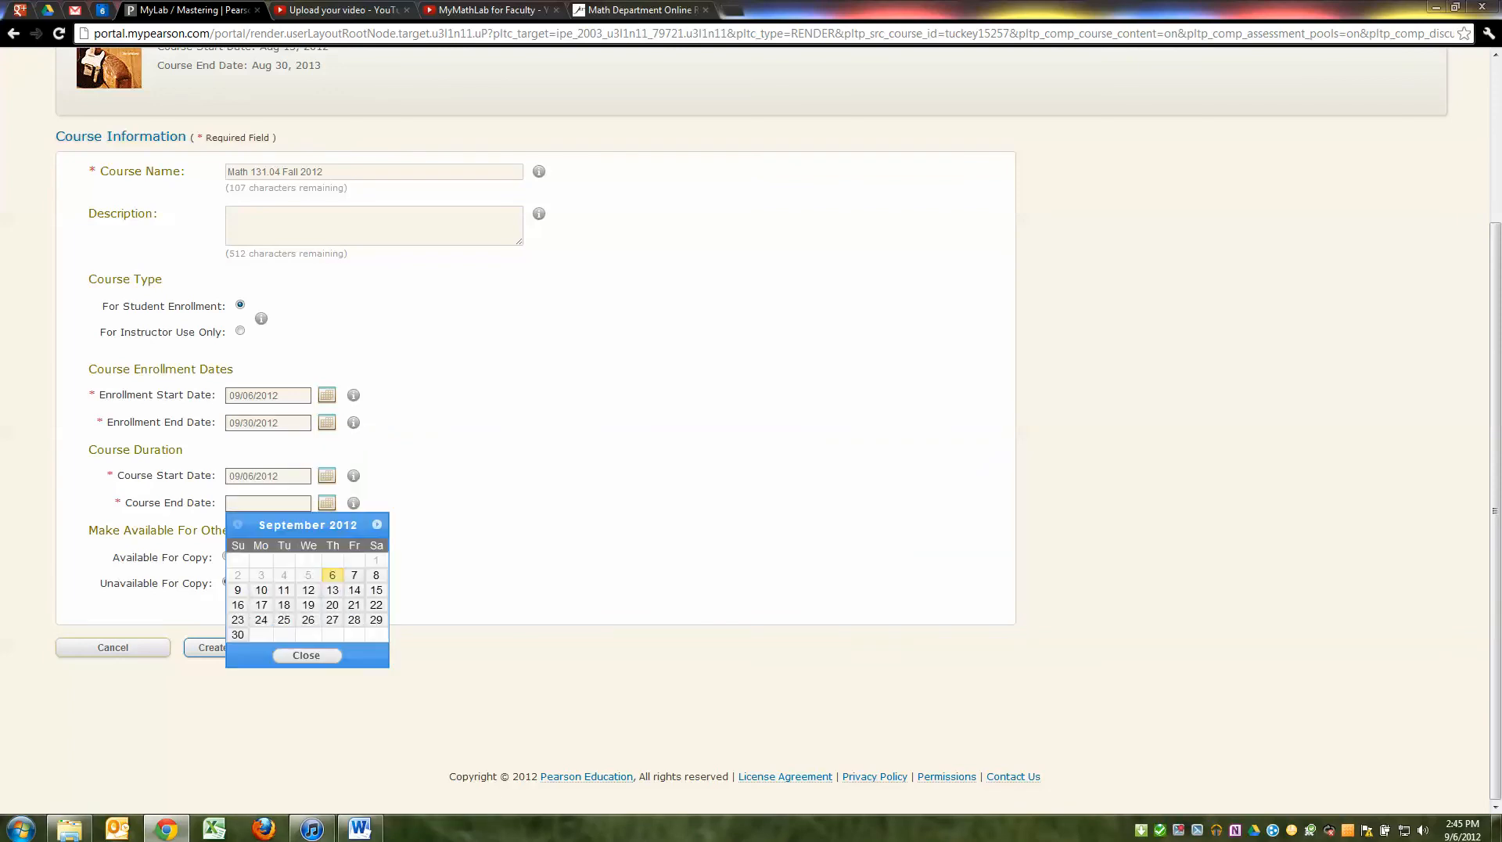
{"action": "left_click", "coordinate": [378, 524]}
{"action": "left_click", "coordinate": [377, 524]}
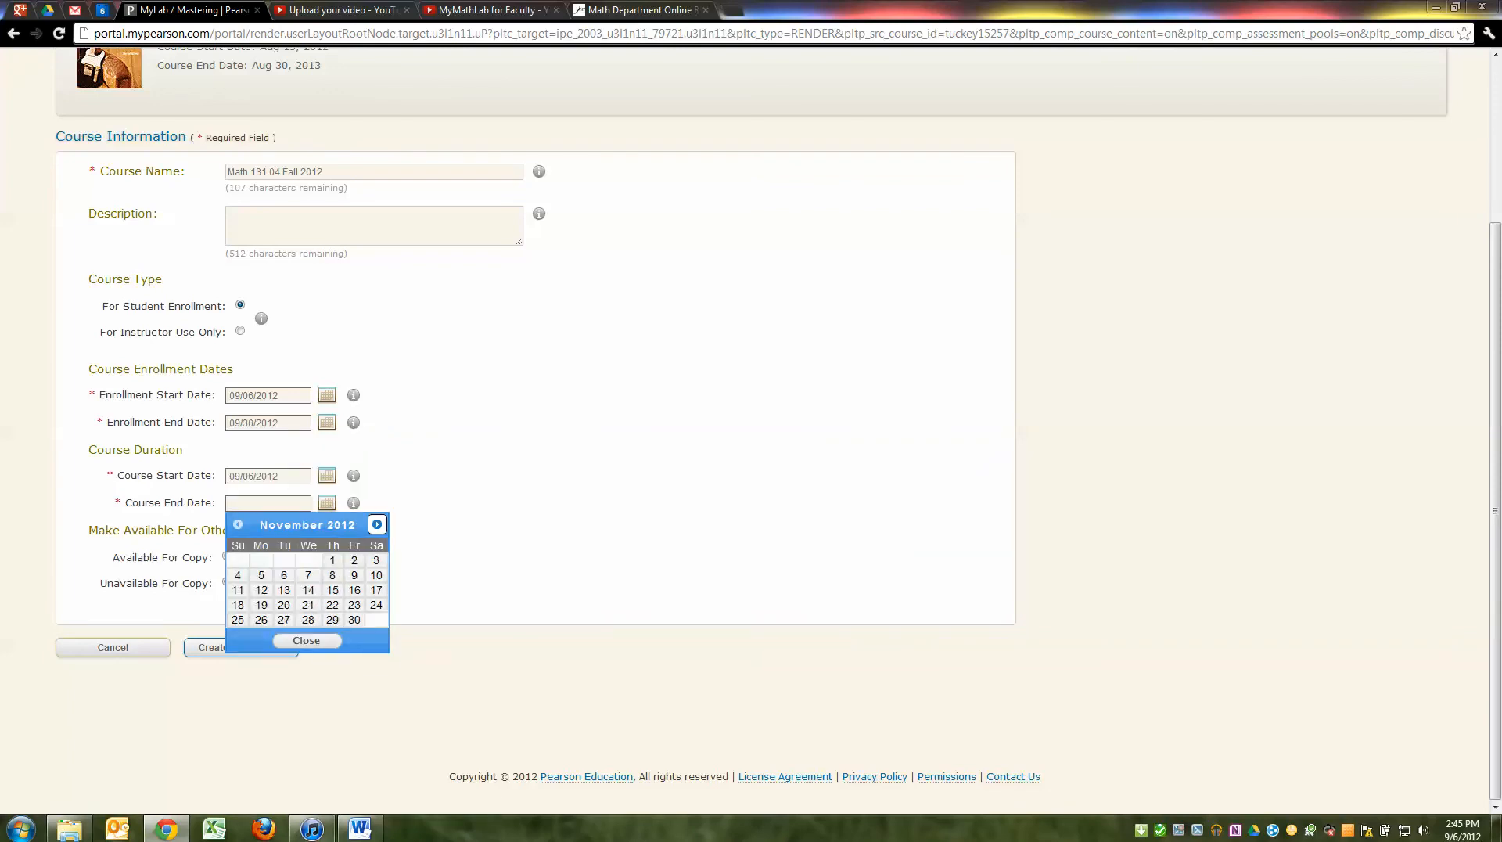
{"action": "left_click", "coordinate": [377, 524]}
{"action": "left_click", "coordinate": [354, 590]}
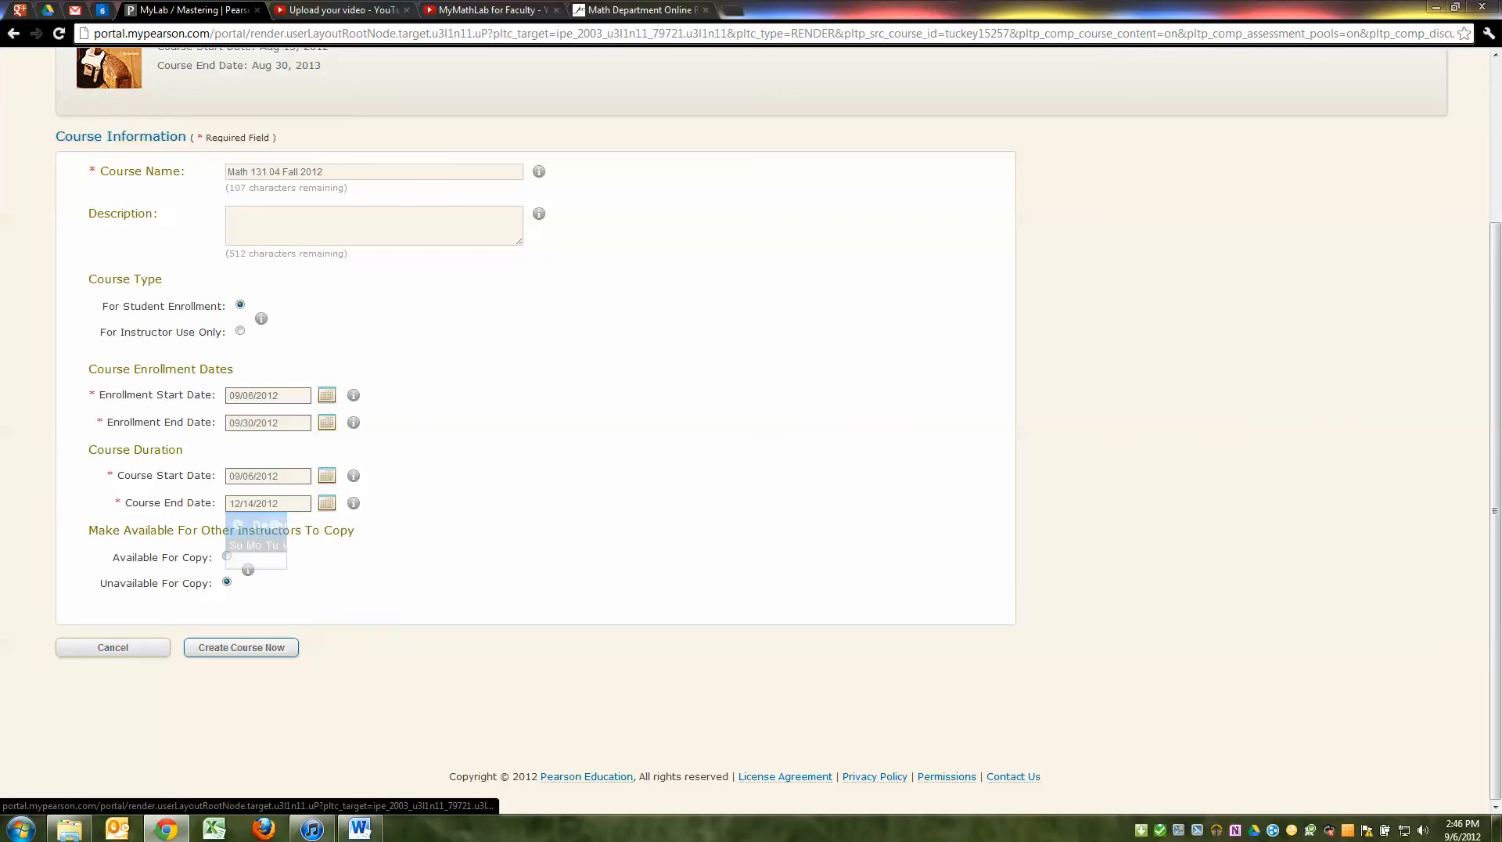
{"action": "left_click", "coordinate": [227, 556]}
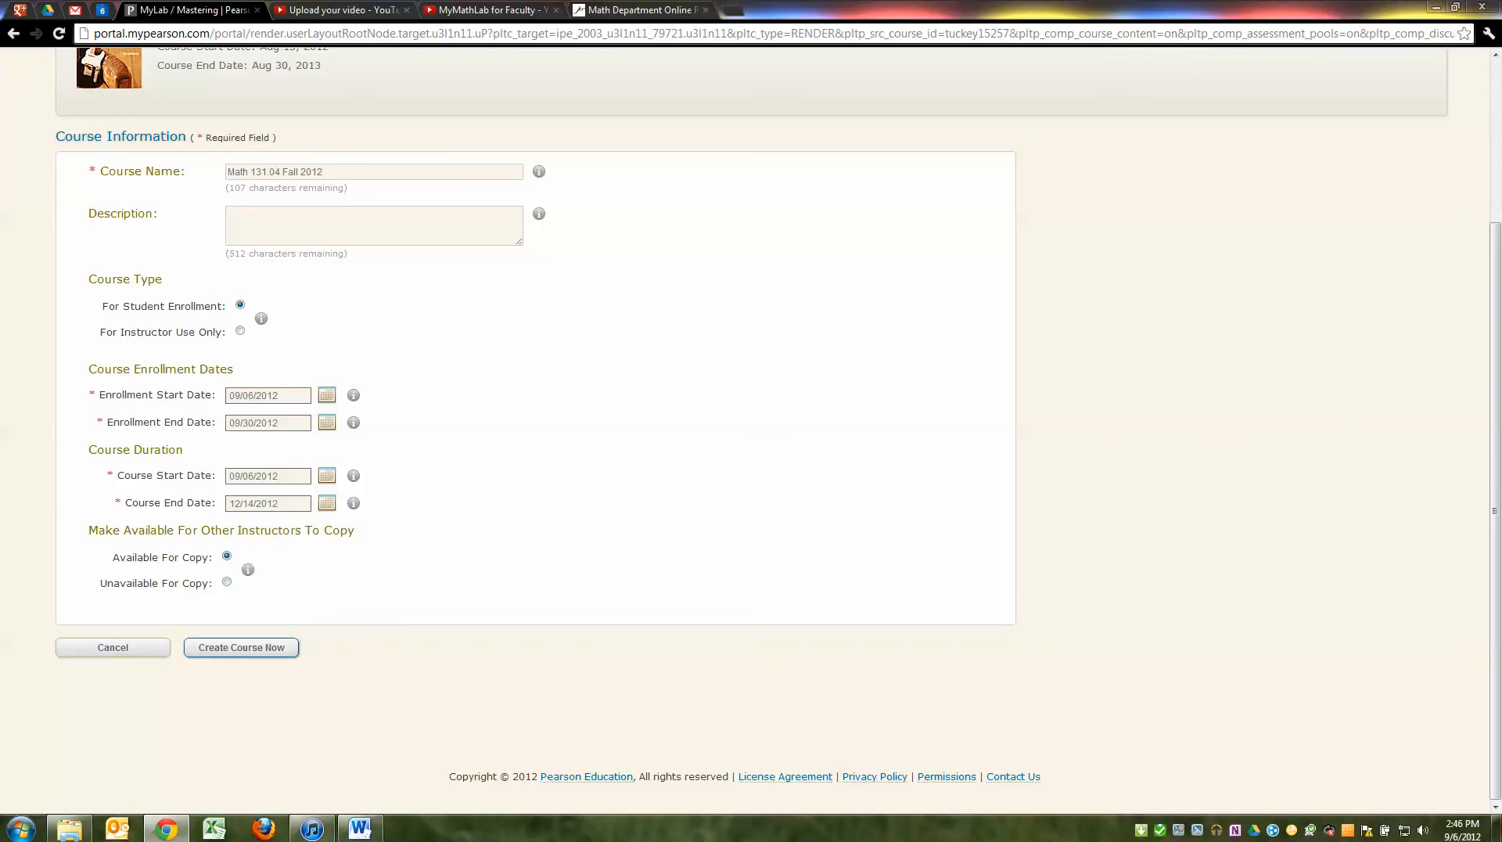
{"action": "left_click", "coordinate": [241, 647]}
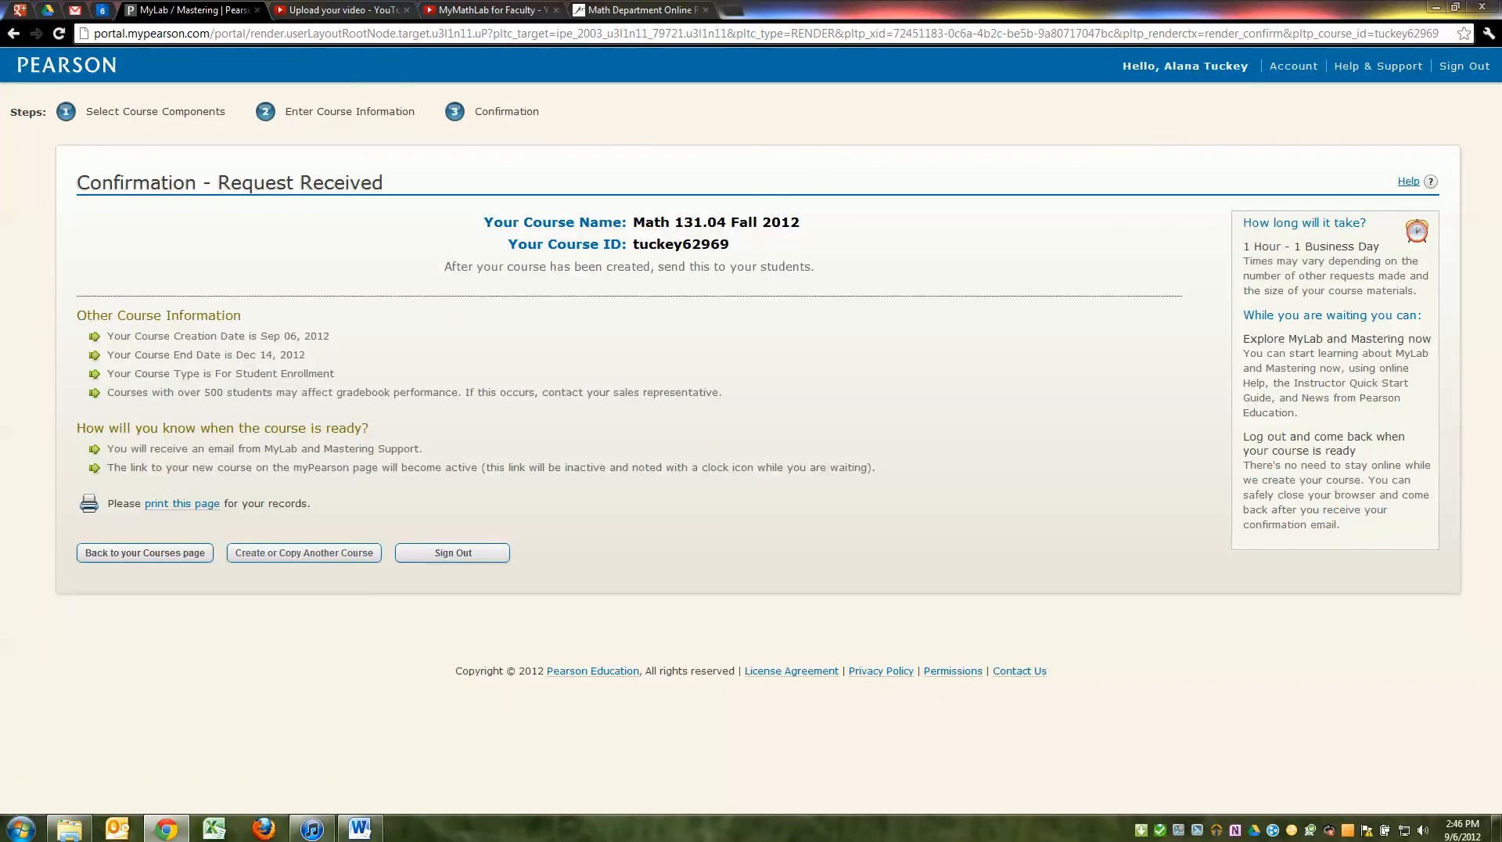
Highlight the new course's details and course ID on the confirmation, then go back to the Courses page
{"action": "left_click_drag", "start_coordinate": [484, 221], "coordinate": [722, 392]}
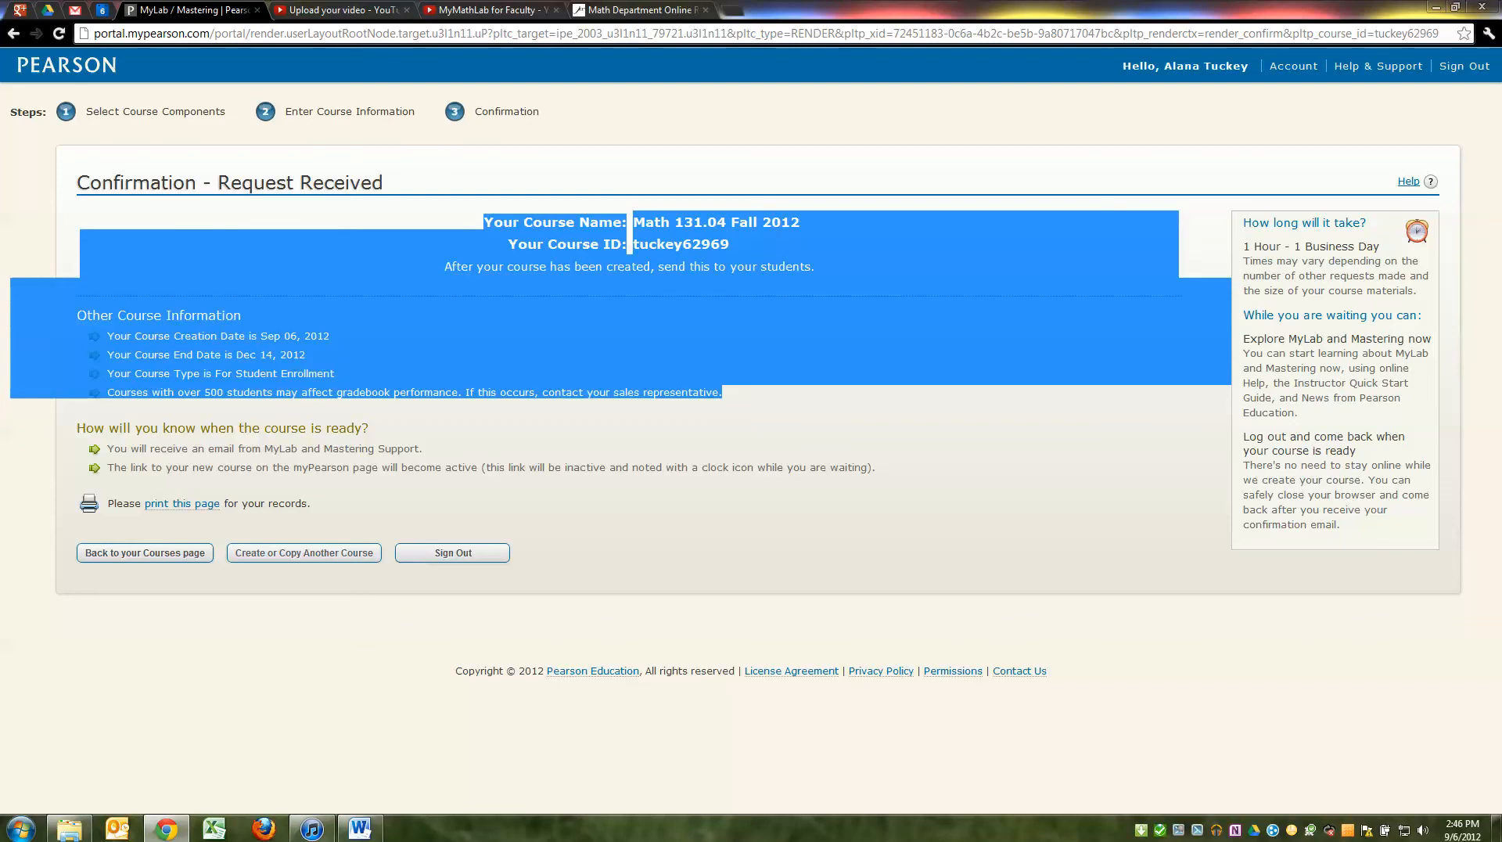
{"action": "left_click", "coordinate": [630, 235]}
{"action": "left_click_drag", "start_coordinate": [730, 244], "coordinate": [640, 244]}
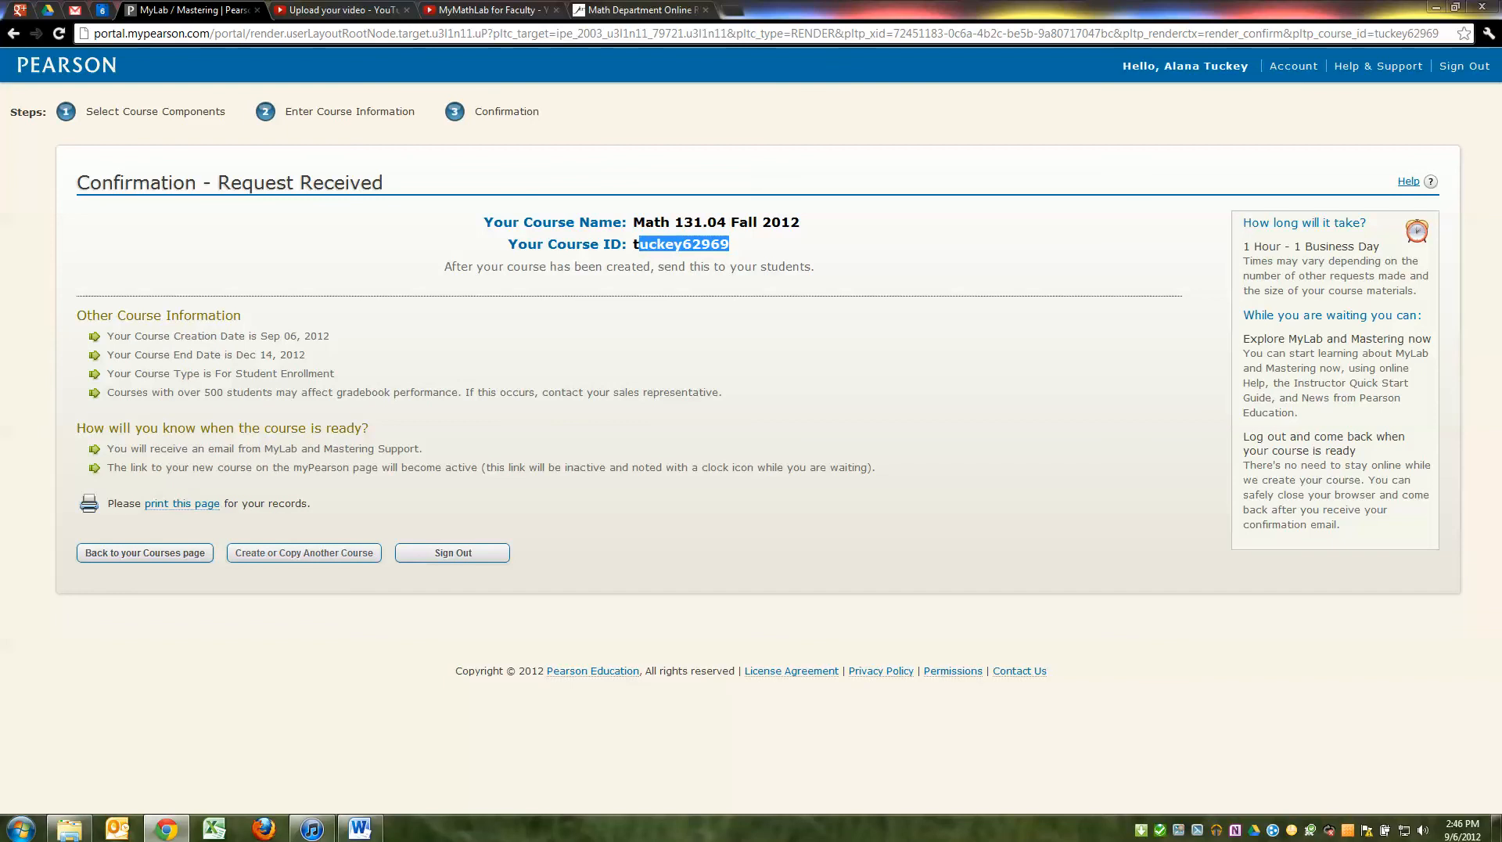
{"action": "left_click", "coordinate": [144, 552]}
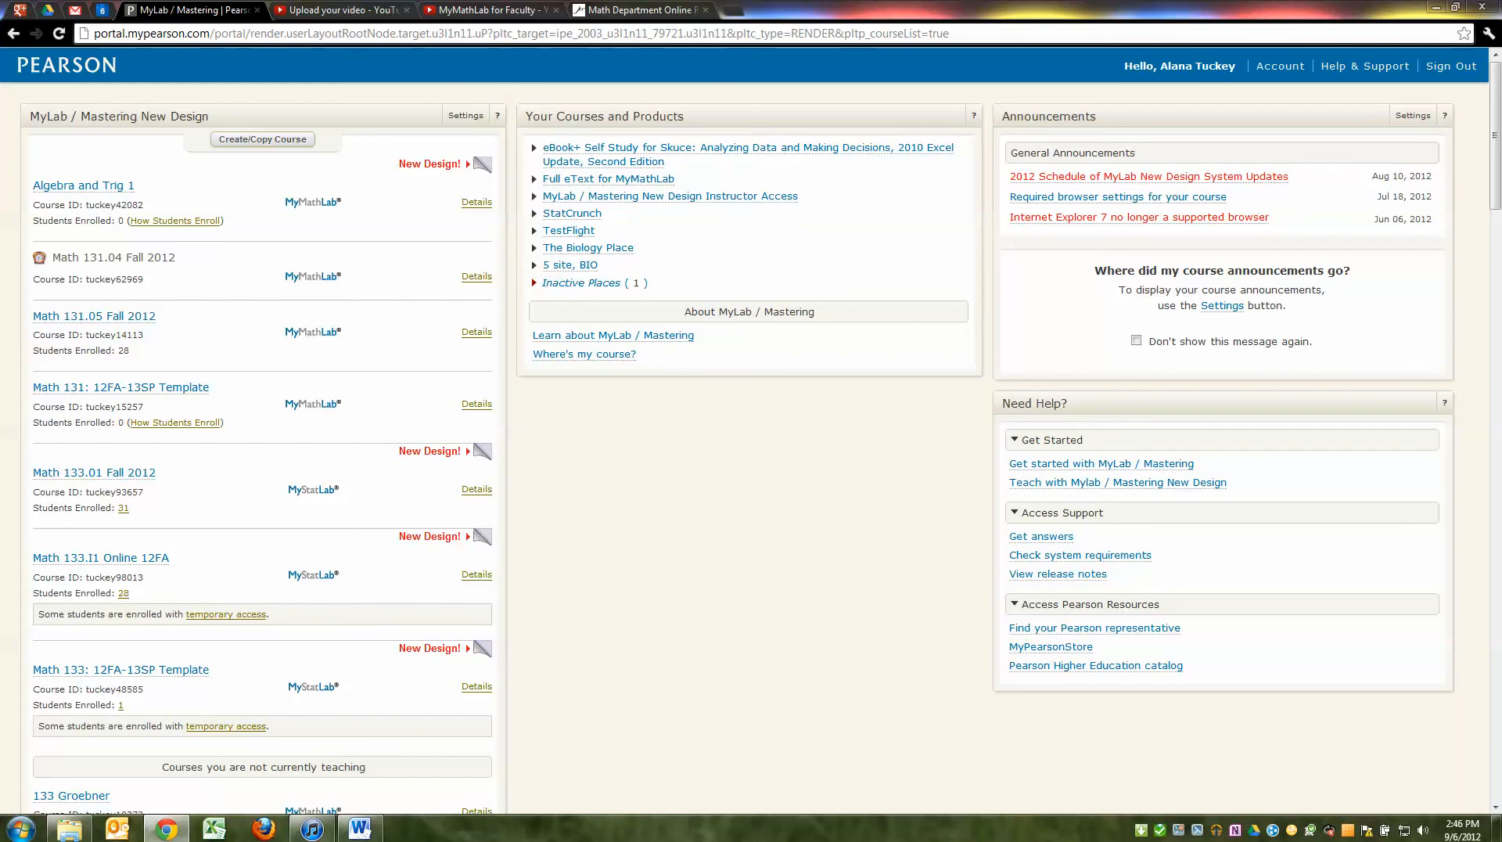
Reload the courses list to confirm Math 131.04 Fall 2012 is active with 0 students enrolled
{"action": "left_click_drag", "start_coordinate": [52, 258], "coordinate": [176, 258]}
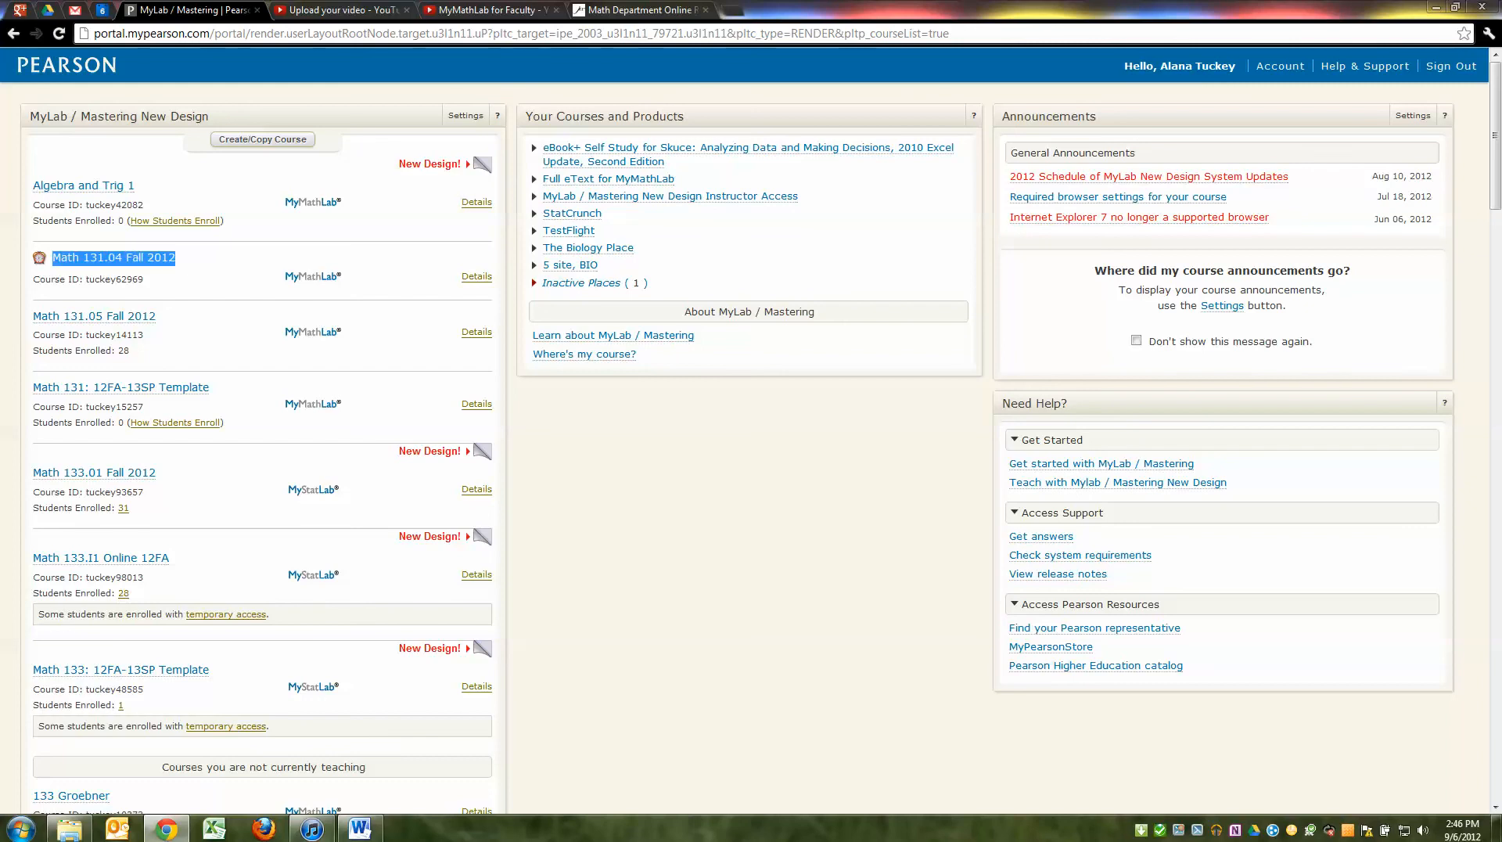
{"action": "scroll", "coordinate": [751, 430], "scroll_direction": "down", "scroll_amount": 2}
{"action": "scroll", "coordinate": [751, 430], "scroll_direction": "up", "scroll_amount": 2}
{"action": "scroll", "coordinate": [751, 430], "scroll_direction": "down", "scroll_amount": 5}
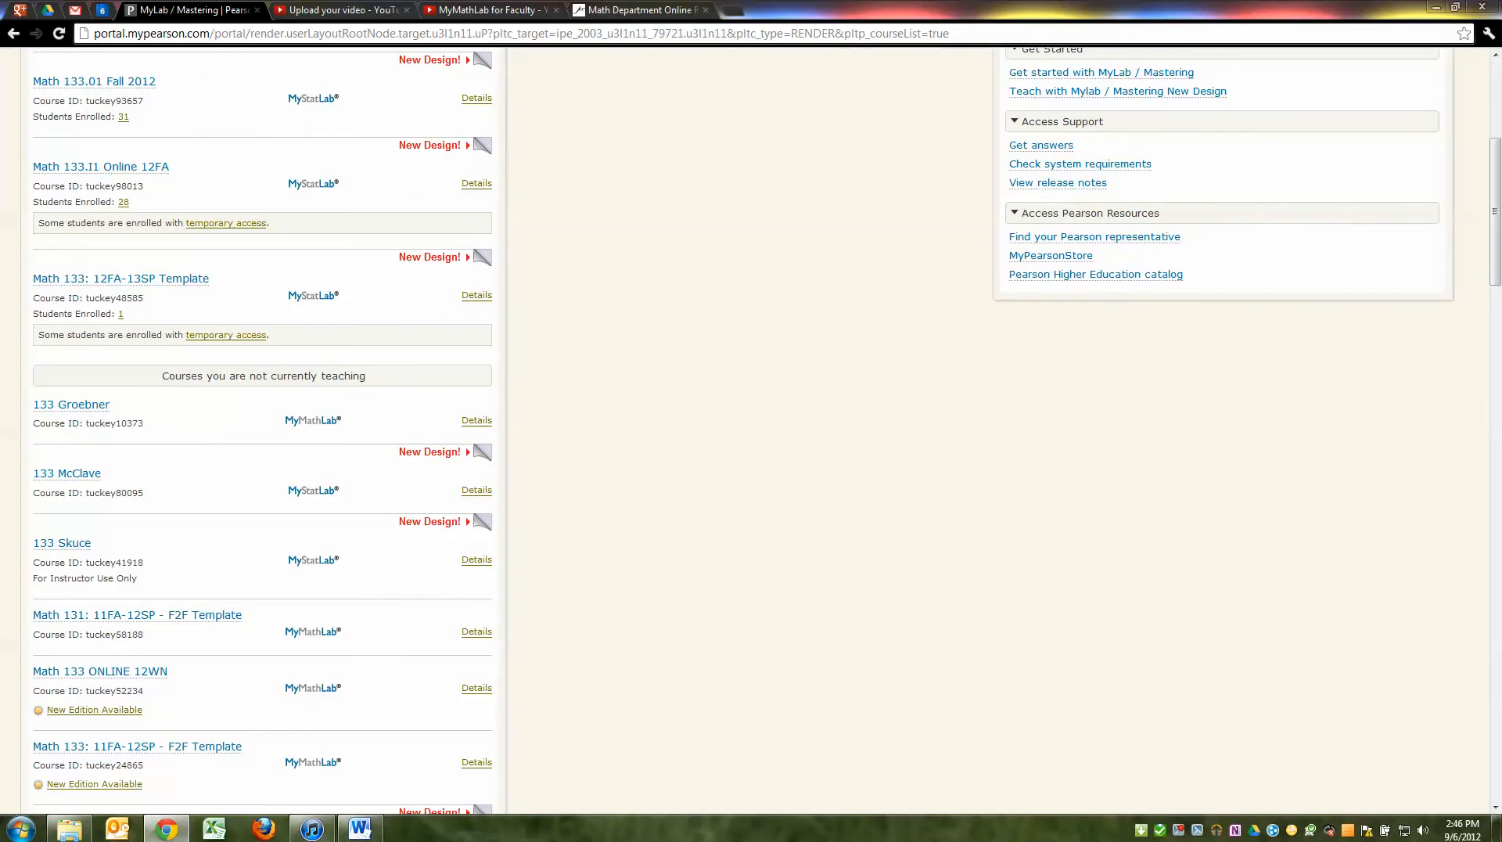
{"action": "scroll", "coordinate": [751, 430], "scroll_direction": "down", "scroll_amount": 2}
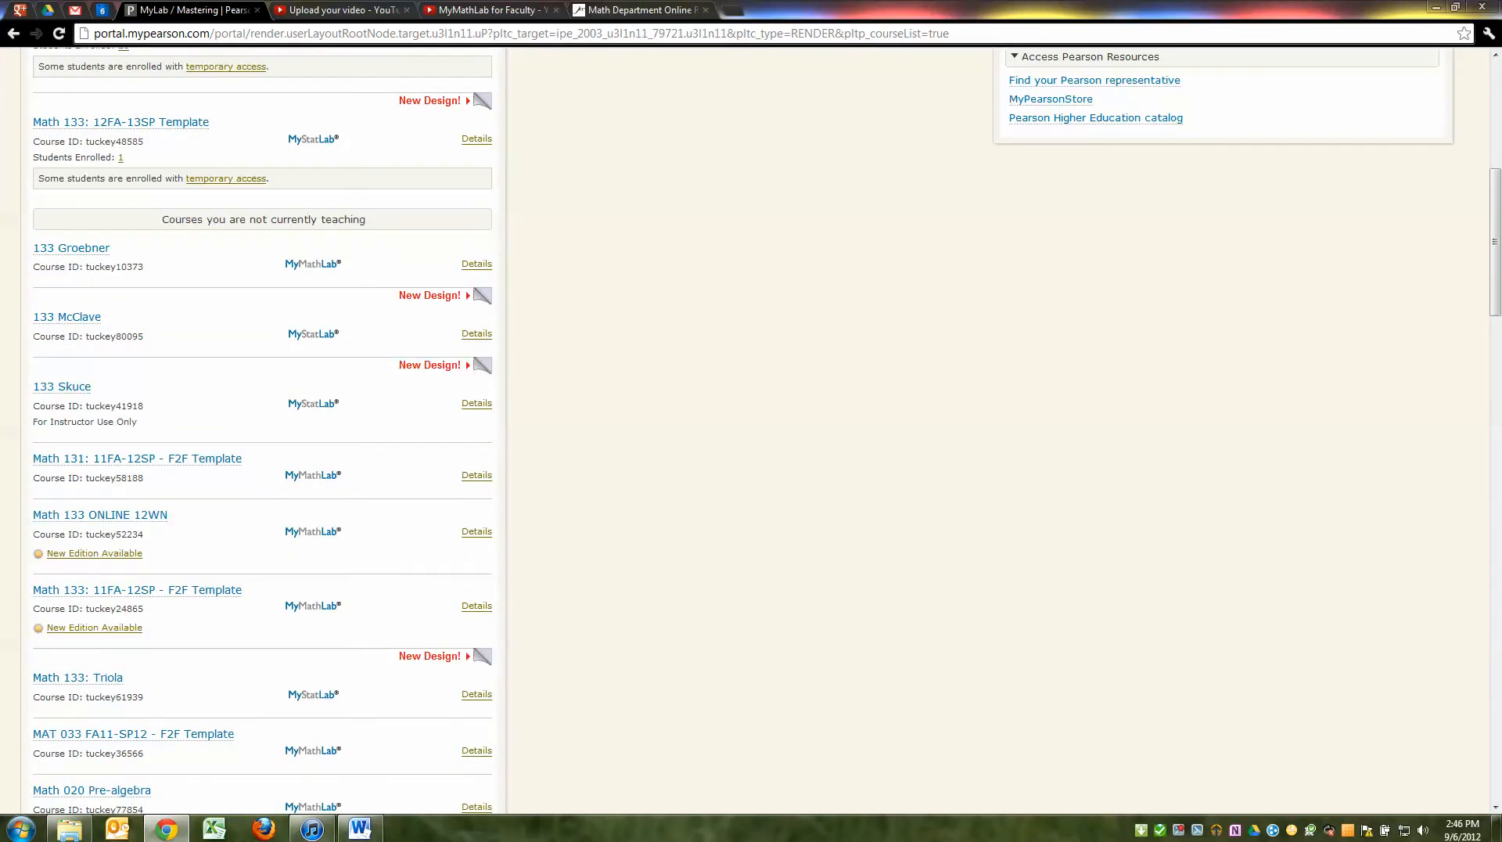
{"action": "scroll", "coordinate": [751, 430], "scroll_direction": "up", "scroll_amount": 1}
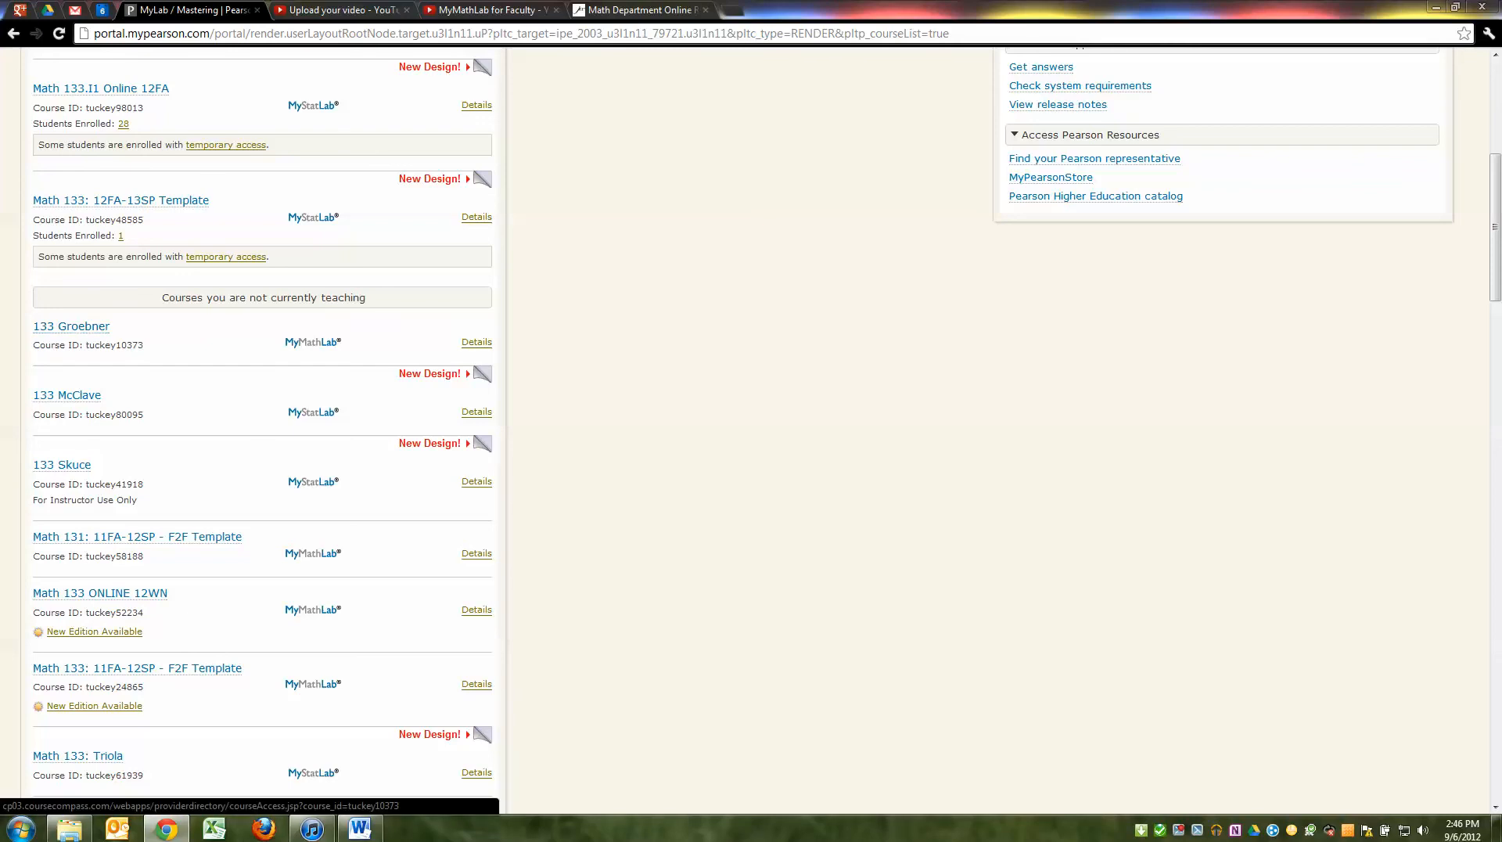
{"action": "scroll", "coordinate": [751, 430], "scroll_direction": "up", "scroll_amount": 1}
{"action": "scroll", "coordinate": [751, 431], "scroll_direction": "up", "scroll_amount": 5}
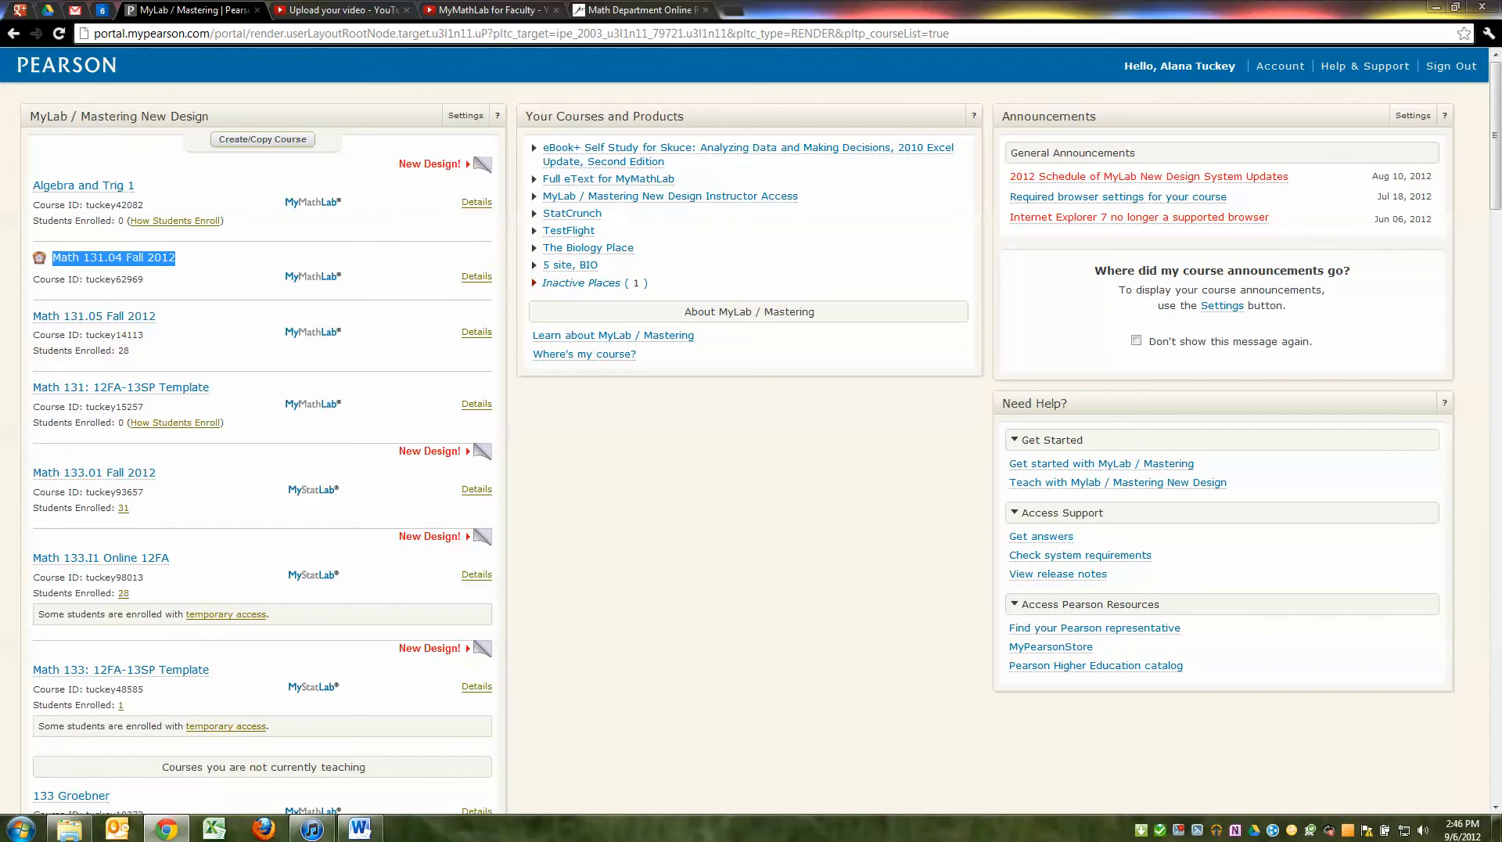
{"action": "scroll", "coordinate": [751, 431], "scroll_direction": "down", "scroll_amount": 1}
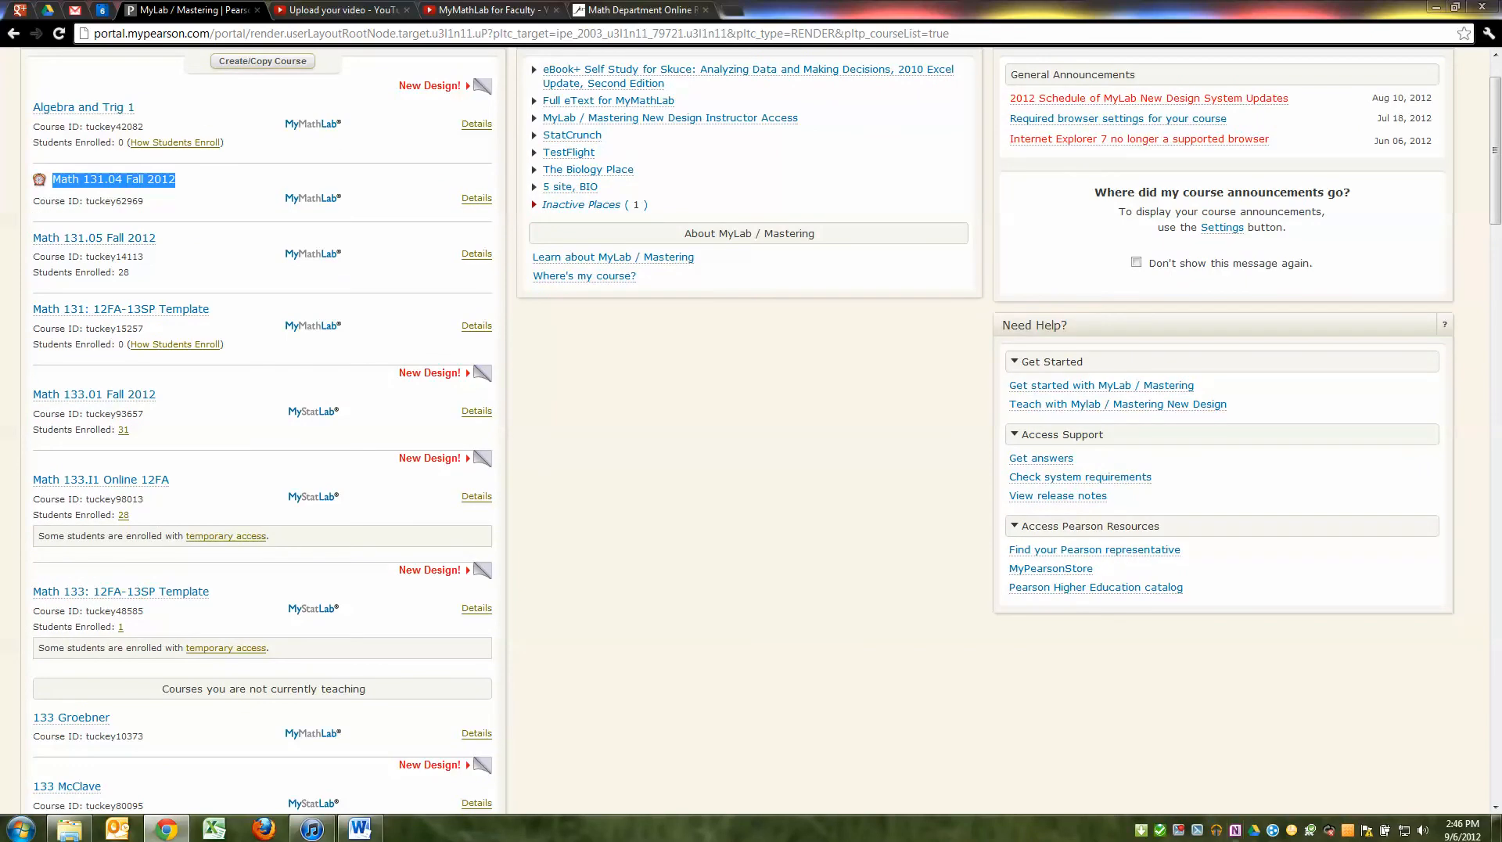
{"action": "scroll", "coordinate": [751, 430], "scroll_direction": "up", "scroll_amount": 1}
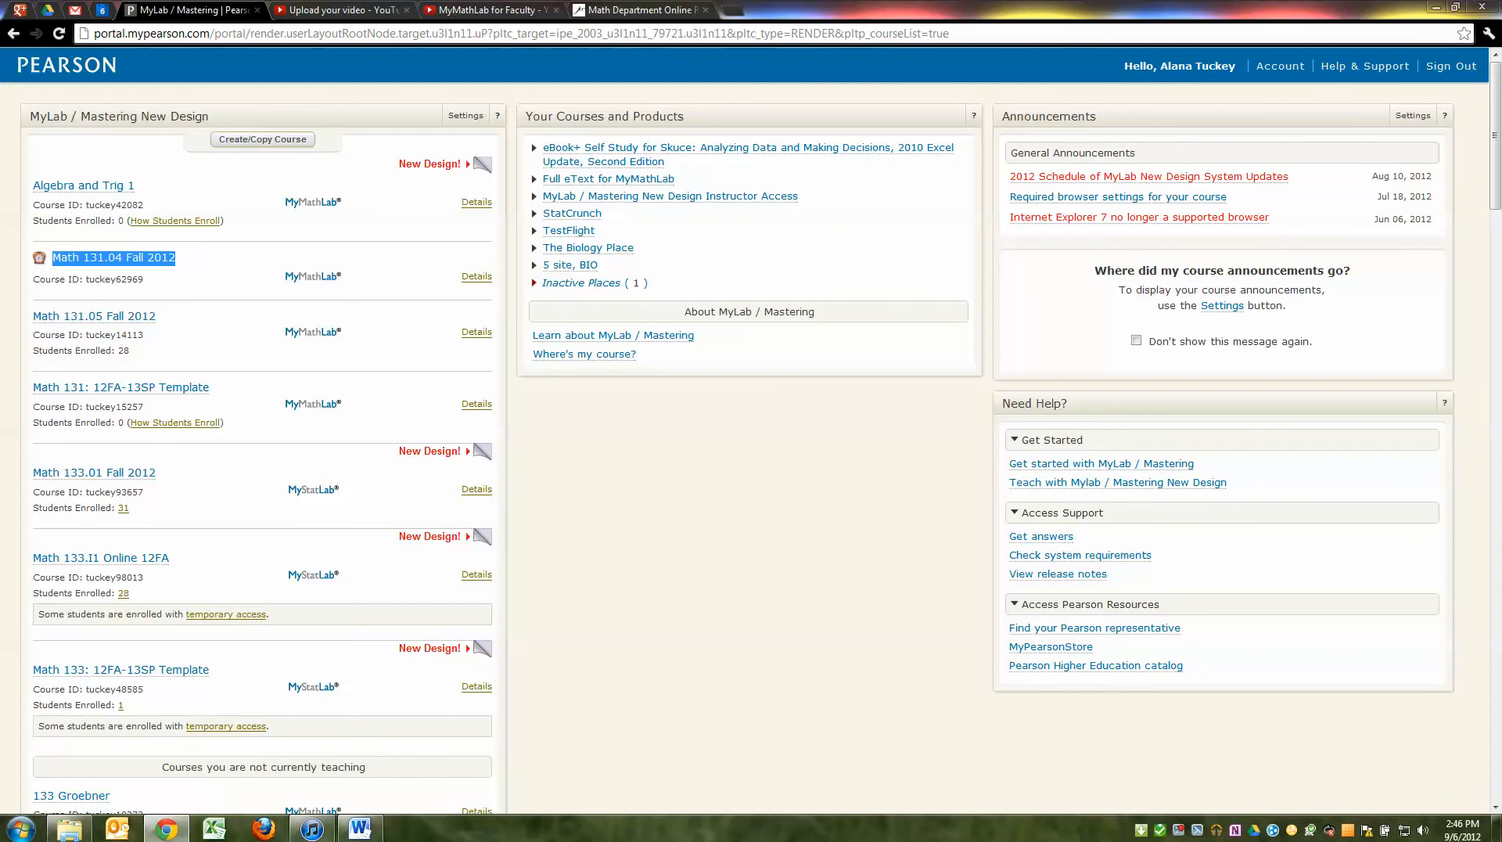
{"action": "left_click", "coordinate": [59, 34]}
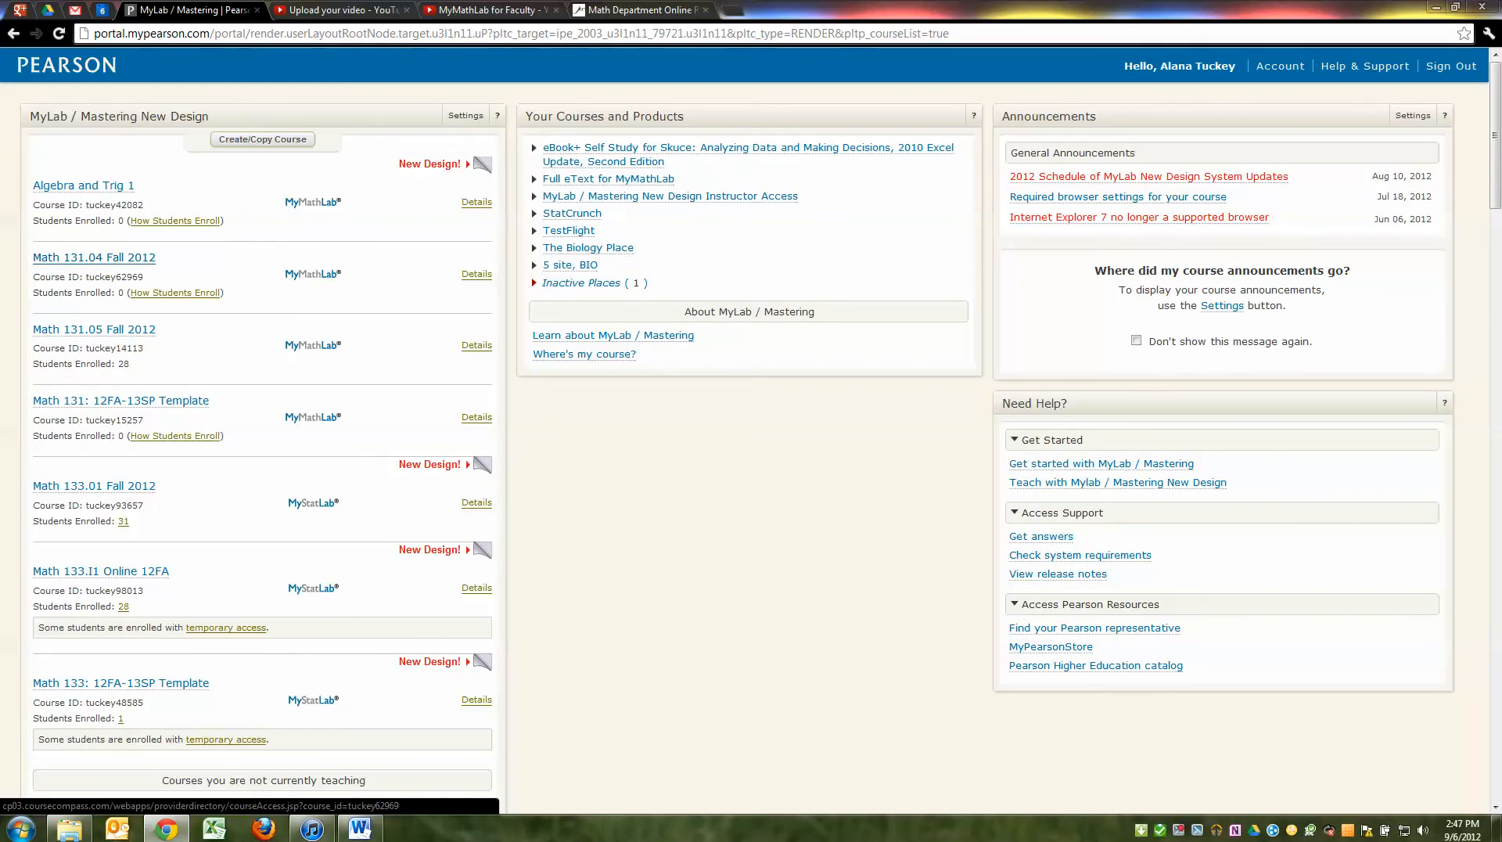
View the Math 131.04 Fall 2012 home and Results page, then open another listed course
{"action": "left_click", "coordinate": [94, 258]}
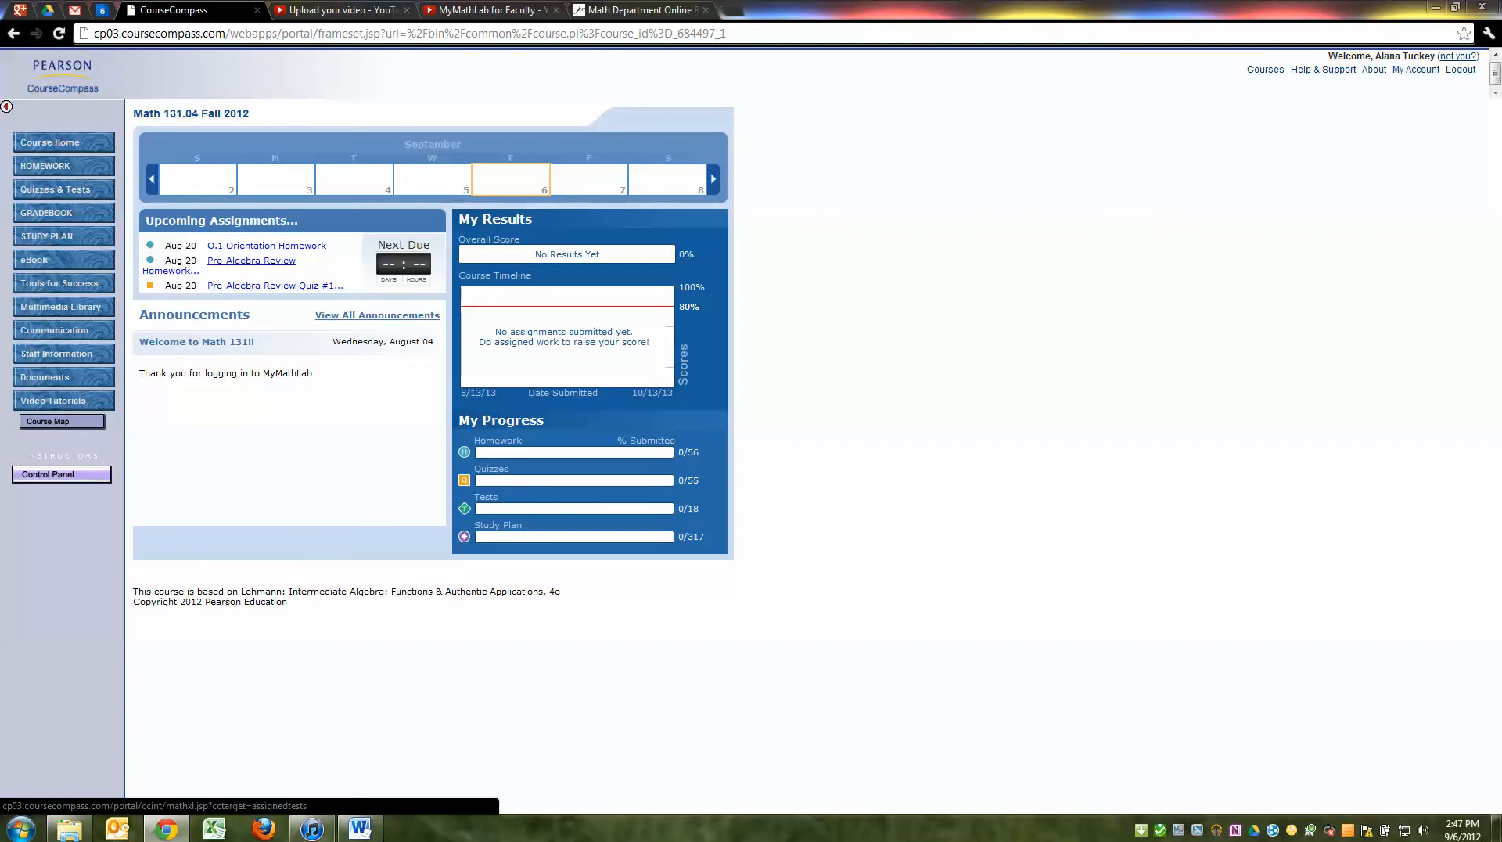
{"action": "left_click", "coordinate": [47, 212]}
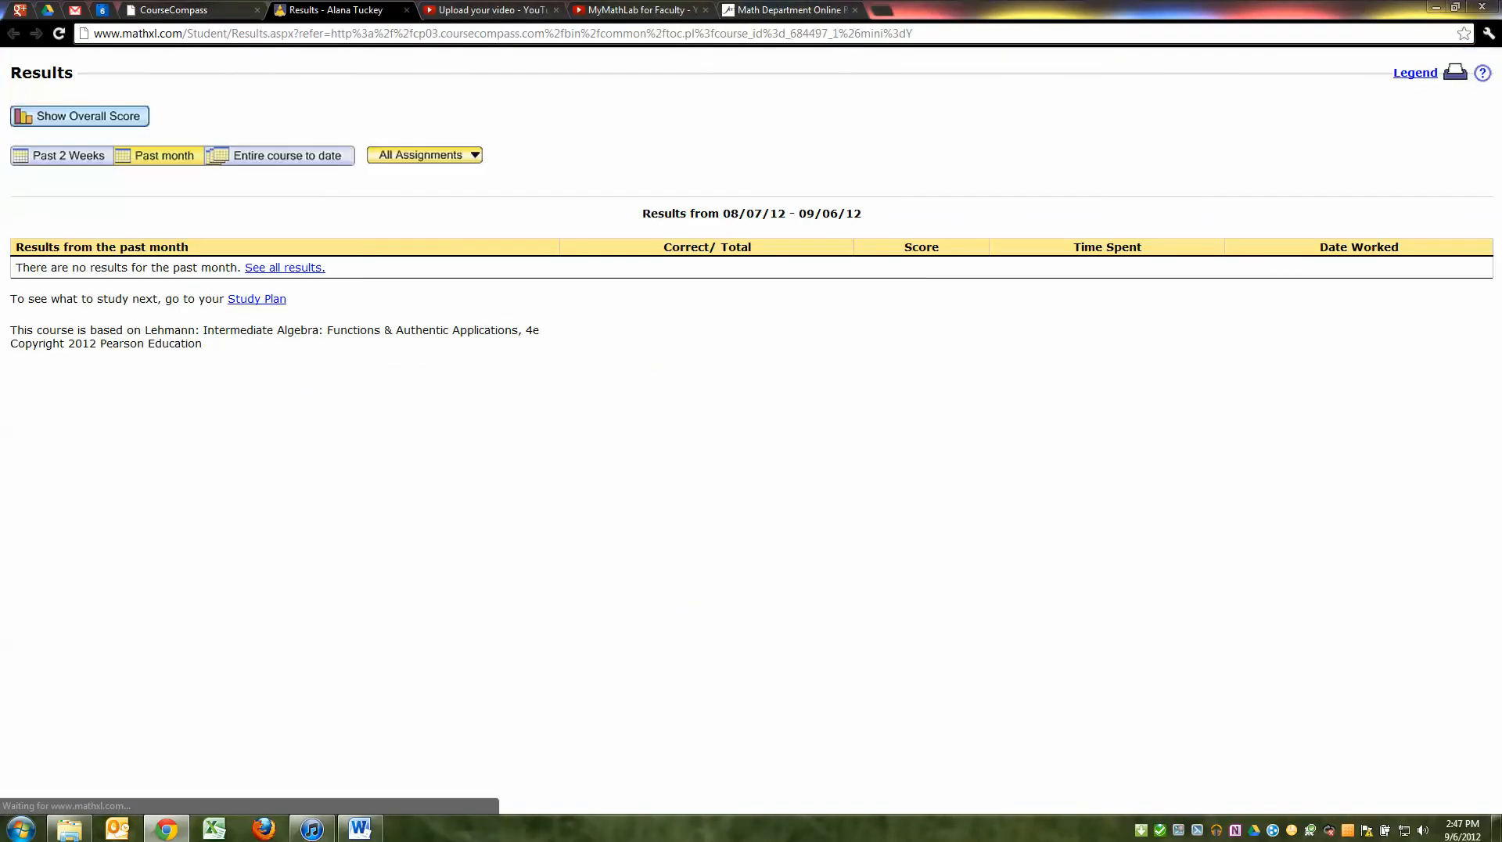
{"action": "left_click", "coordinate": [406, 9]}
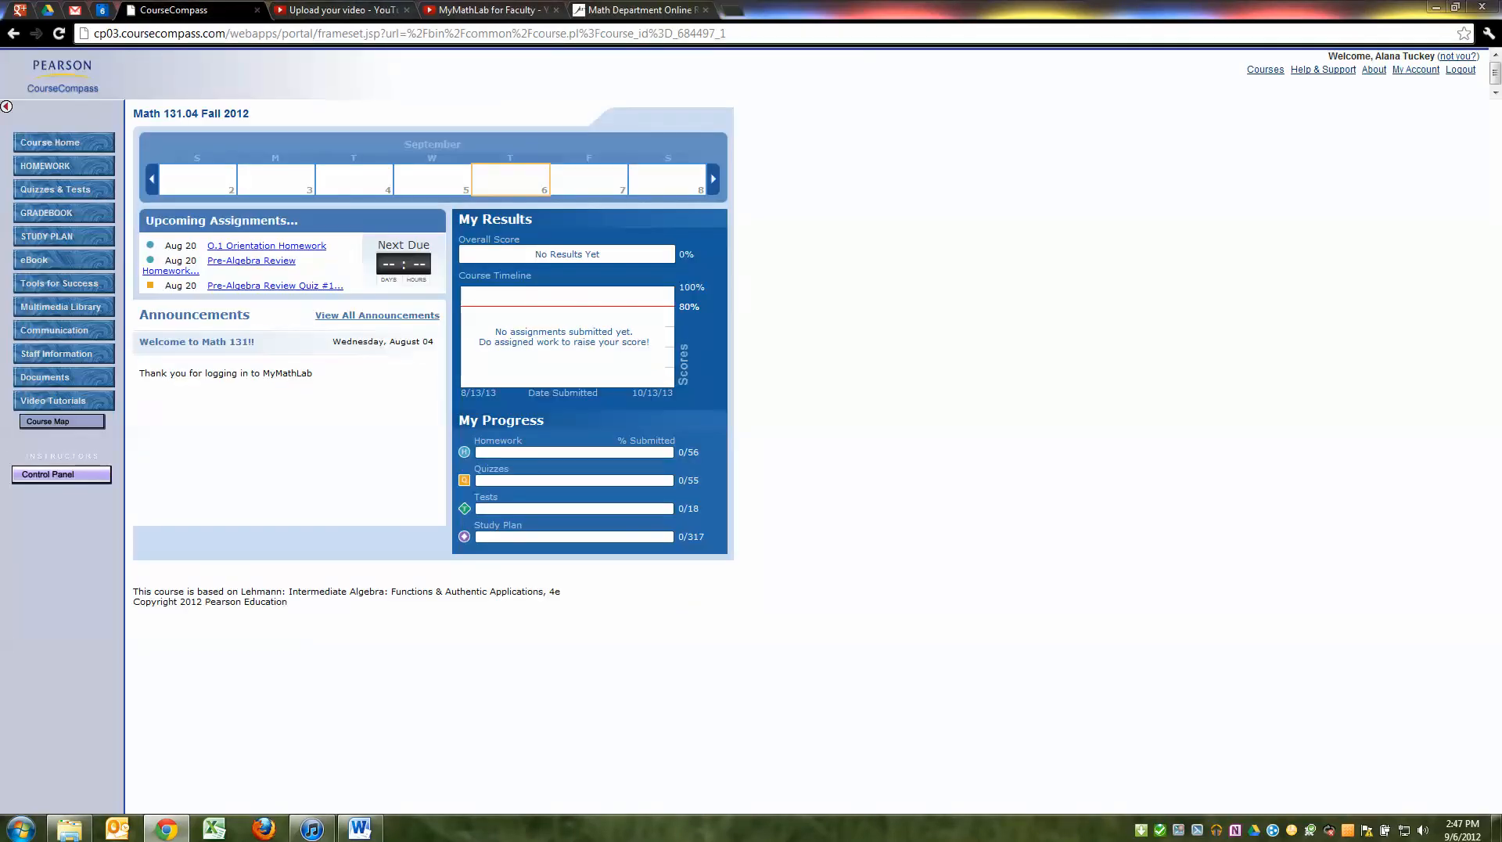
{"action": "left_click", "coordinate": [14, 32]}
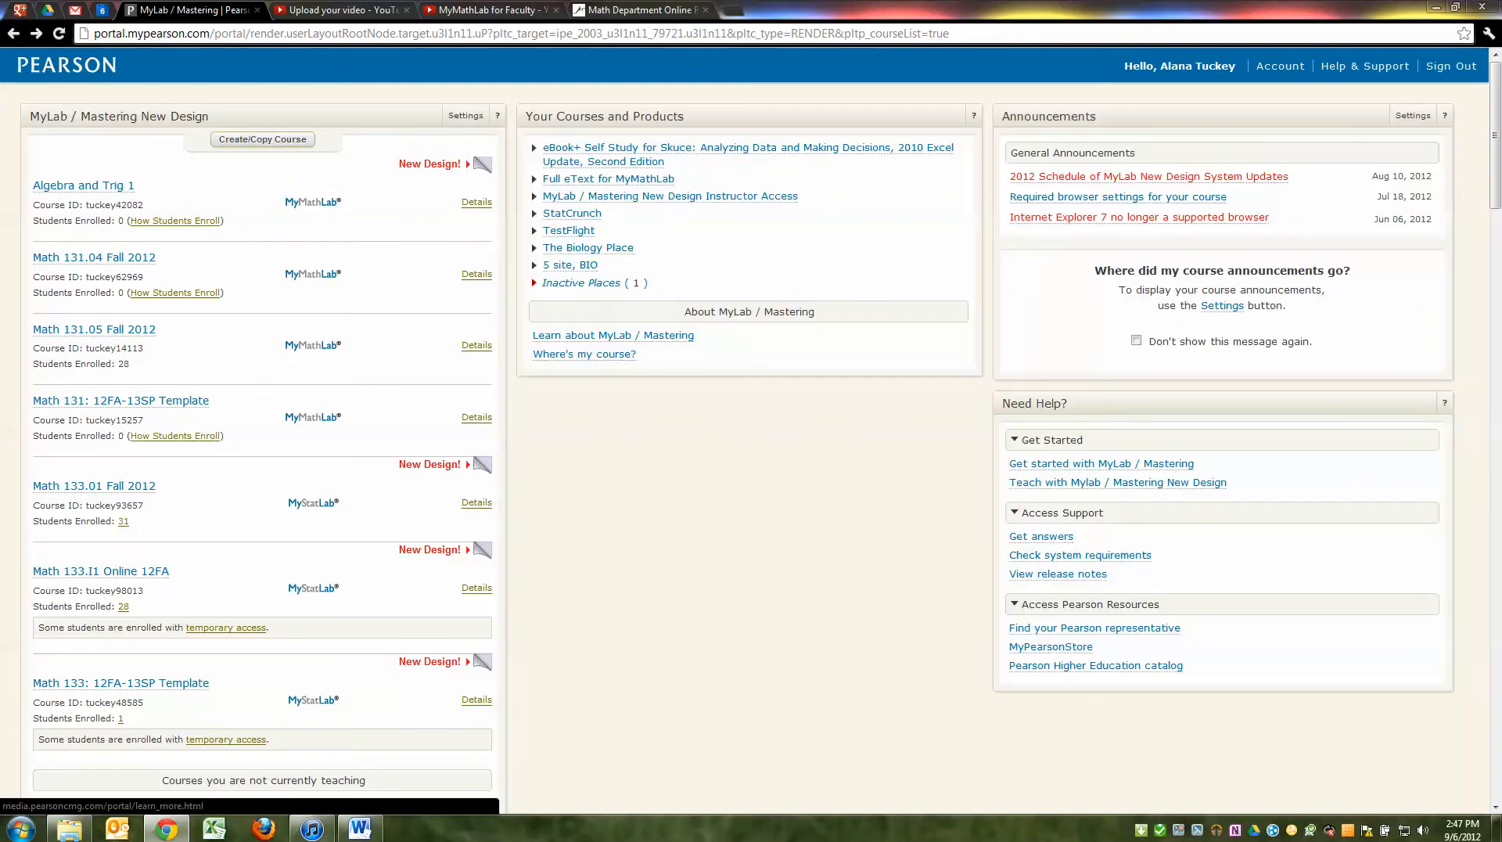
{"action": "left_click", "coordinate": [94, 486]}
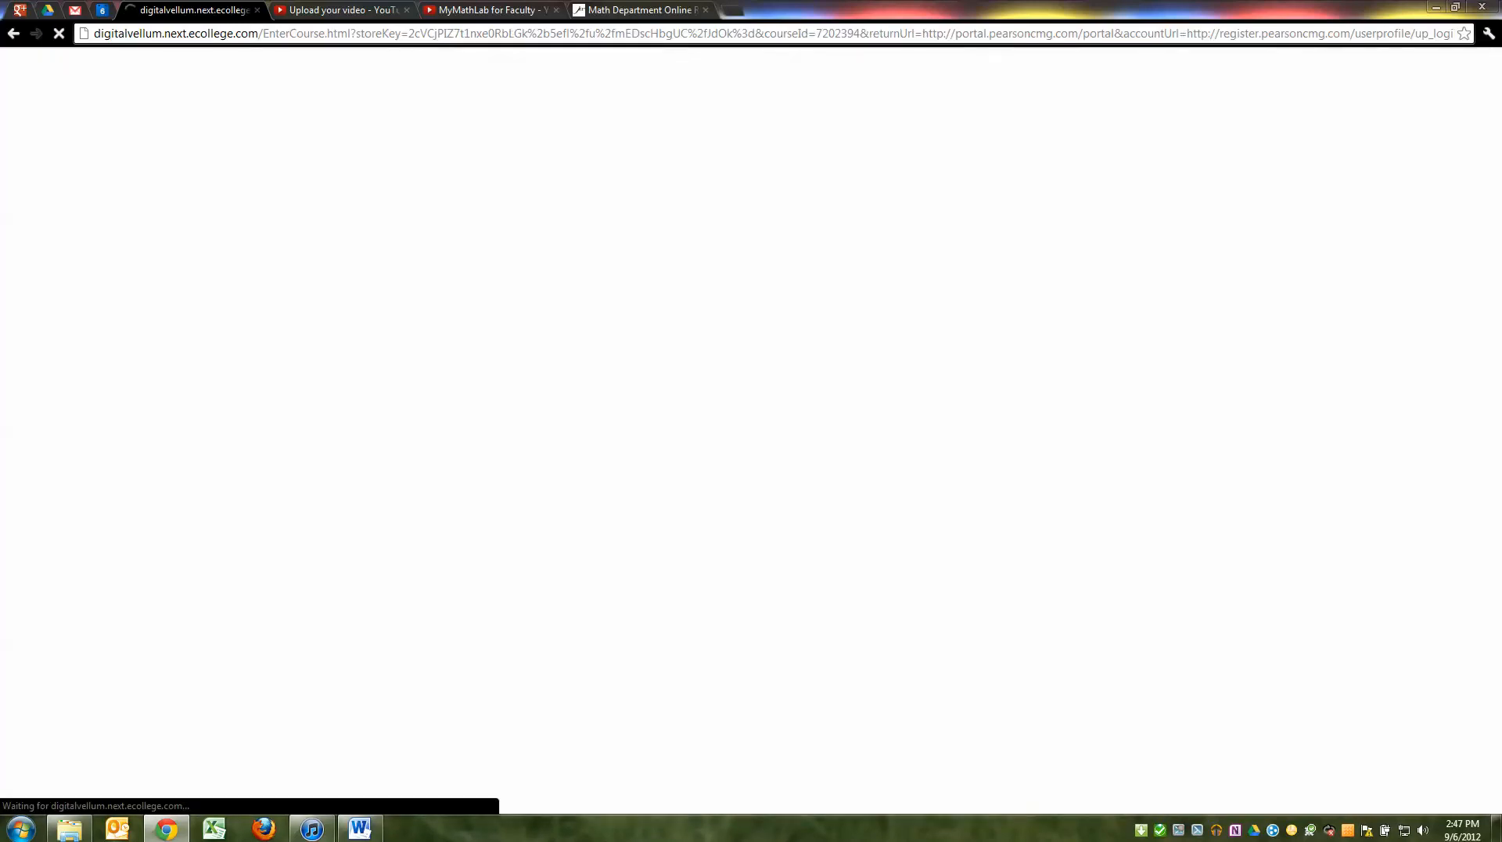